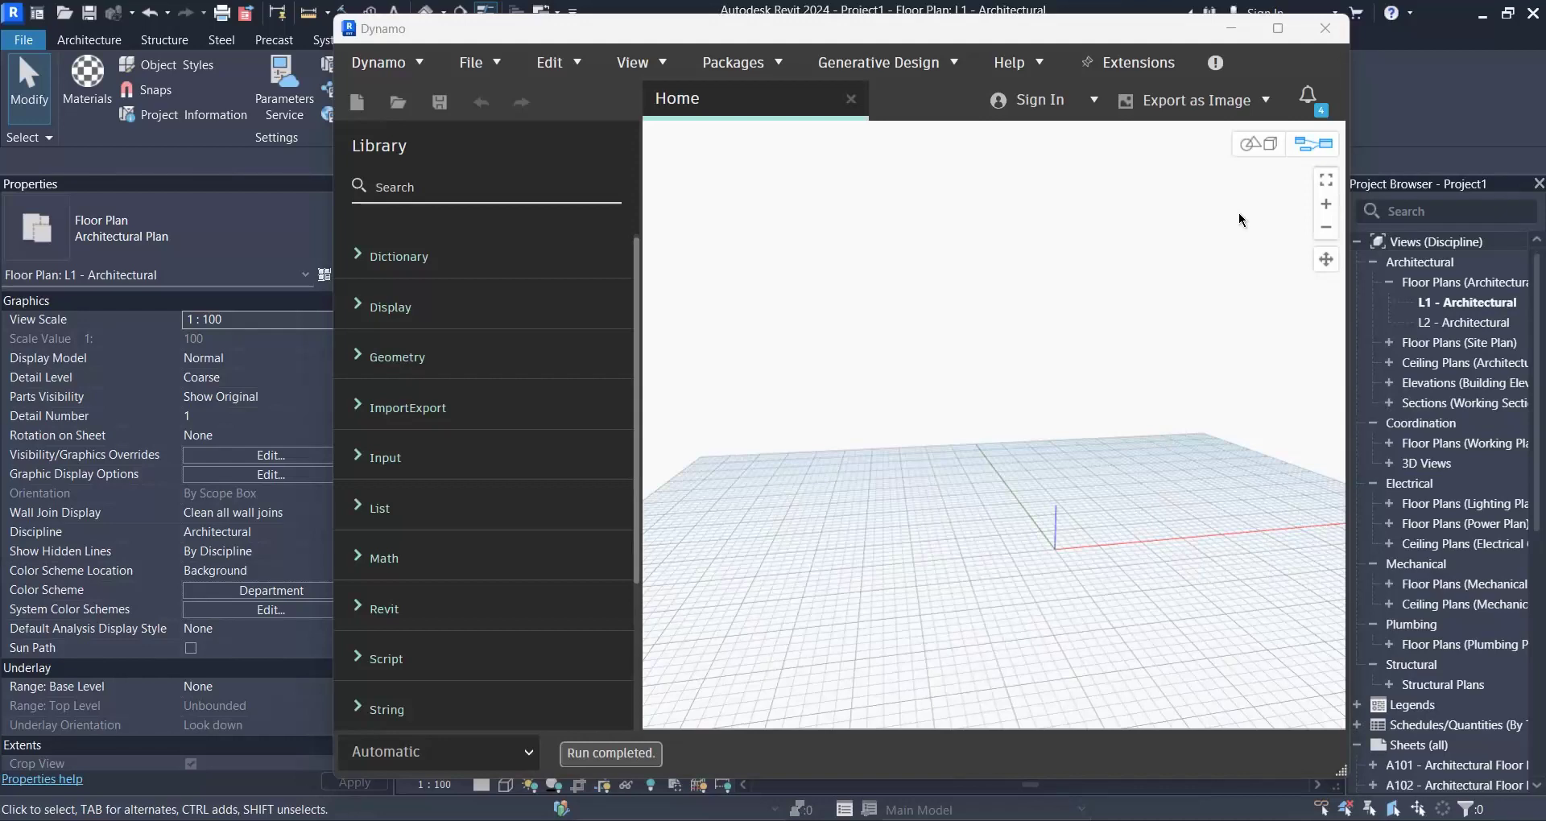
Step: Maximize the Dynamo window and place a Rectangle.ByWidthLength node with width and length inputs on the canvas
left_click(1278, 29)
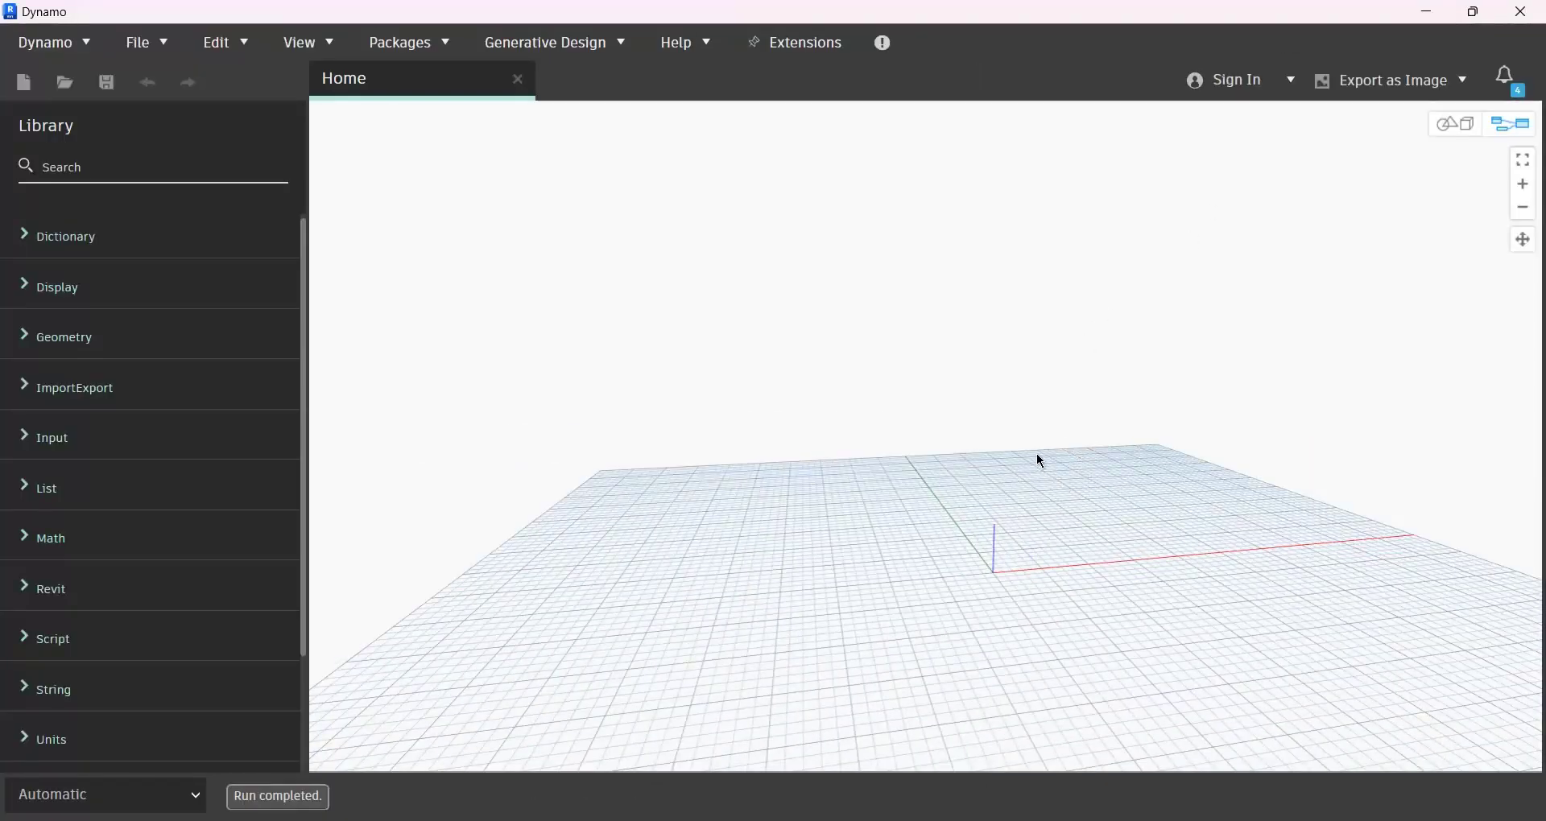
mouse_move(1037, 453)
right_mouse_down()
mouse_move(1096, 585)
mouse_move(1031, 480)
mouse_move(1173, 524)
right_mouse_up()
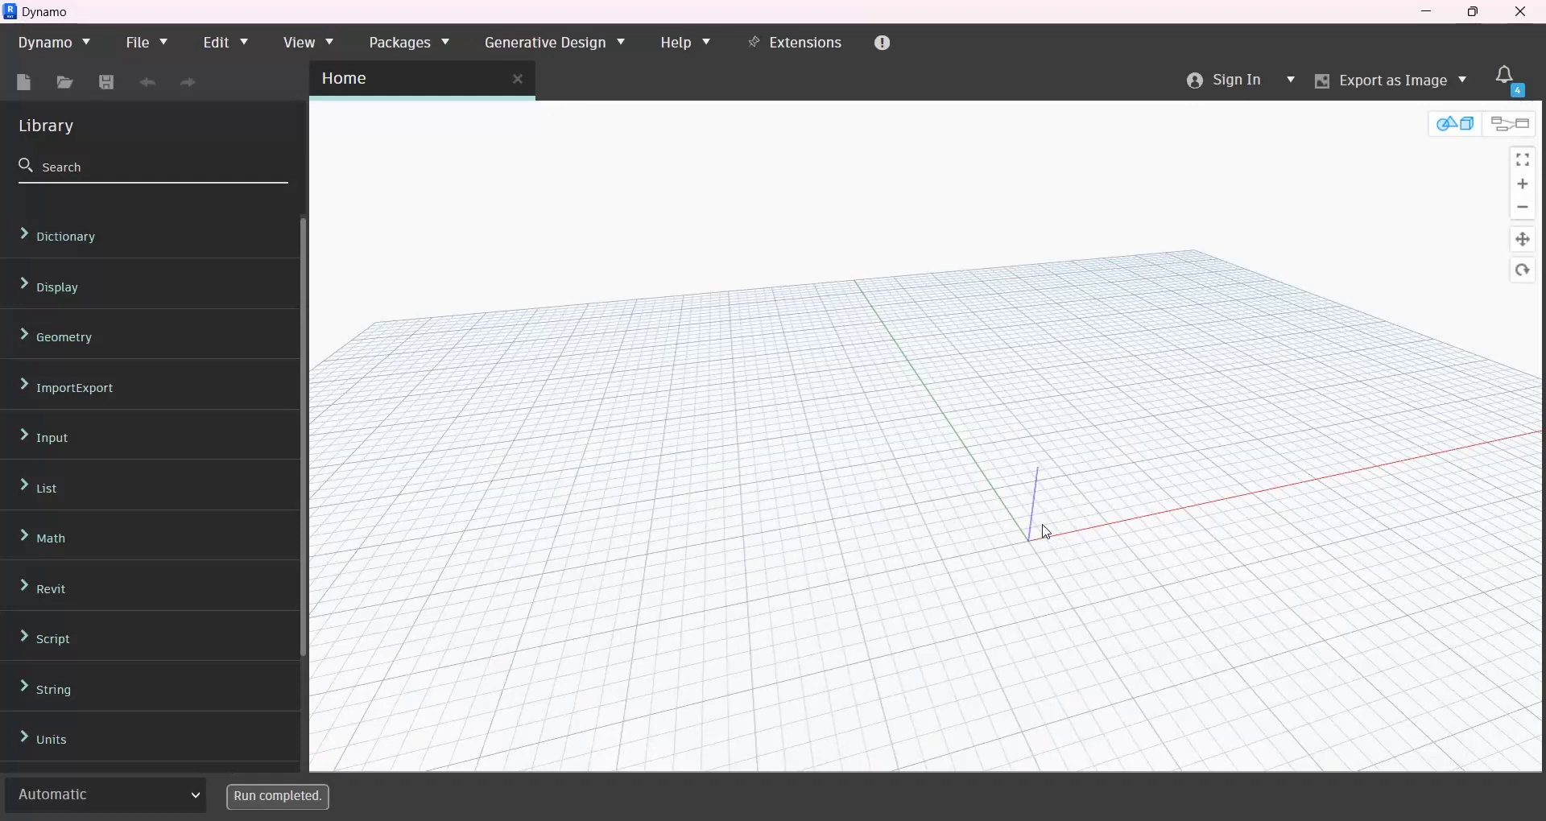
right_click(755, 356)
left_click(790, 369)
right_click(702, 369)
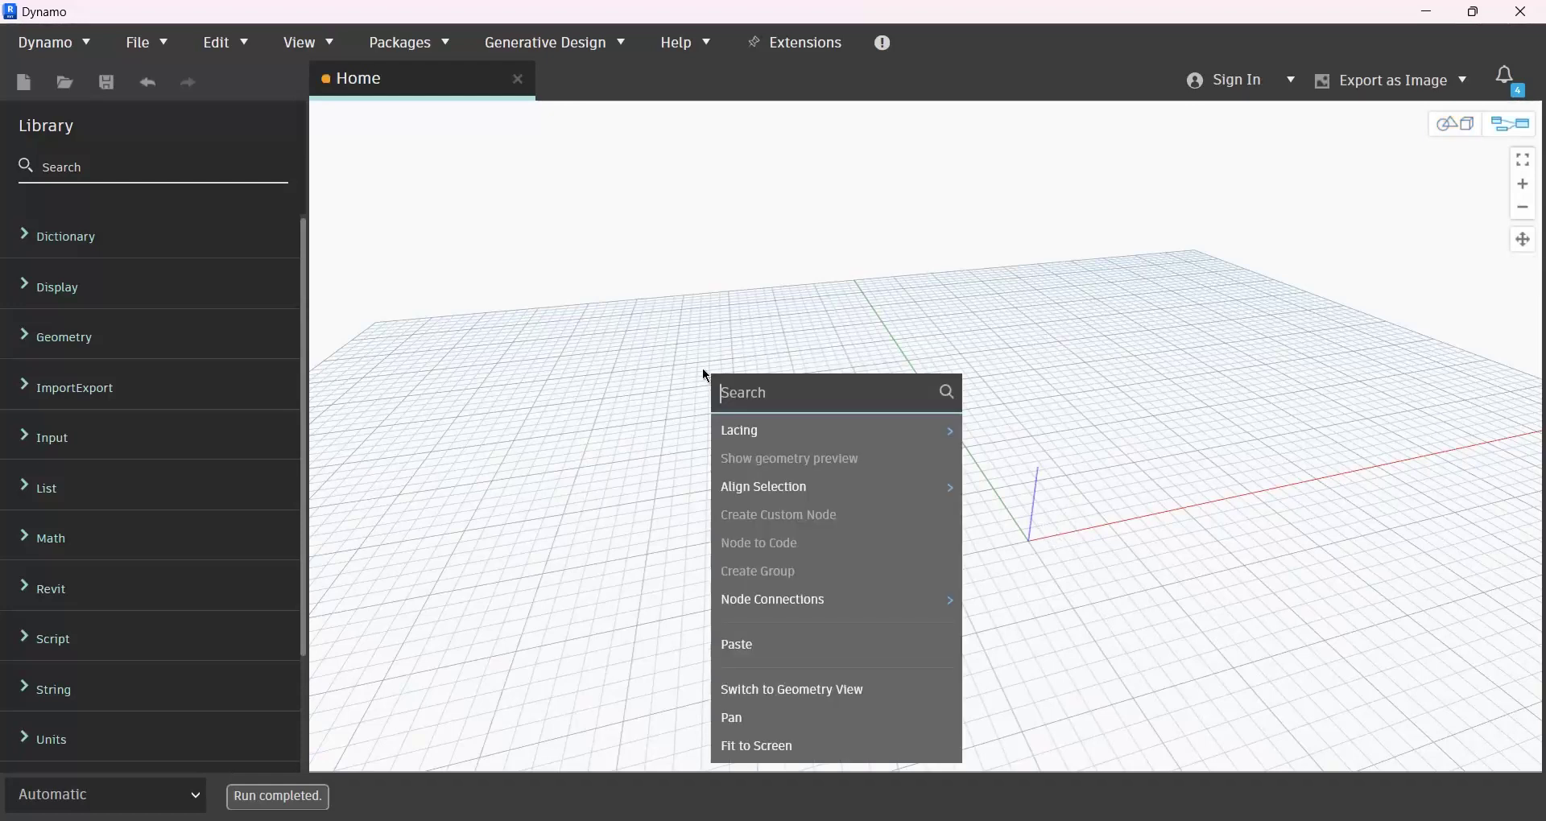
type("rec")
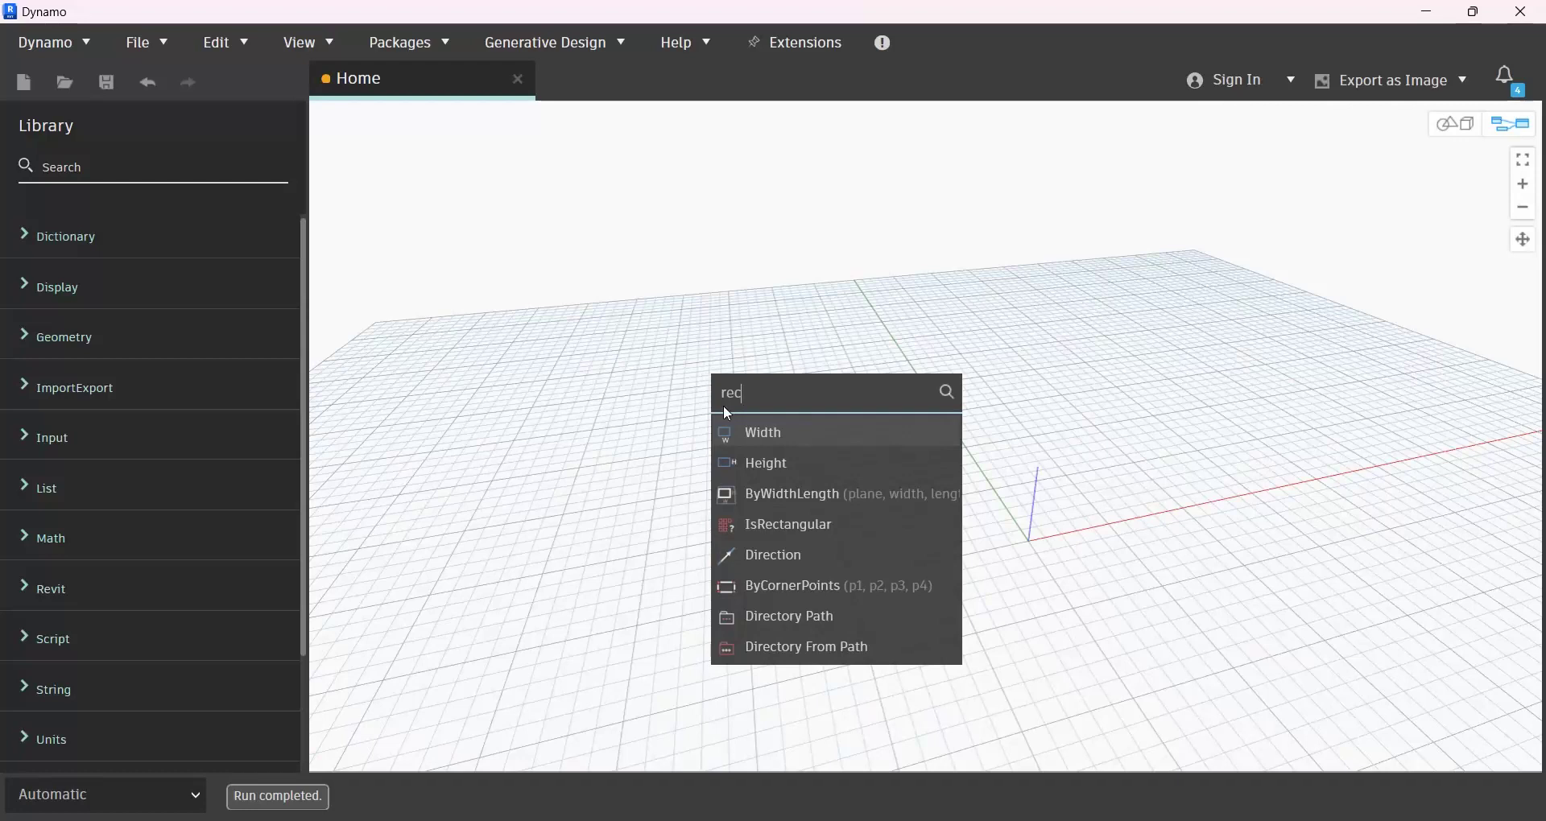
scroll(839, 478, "down", 1)
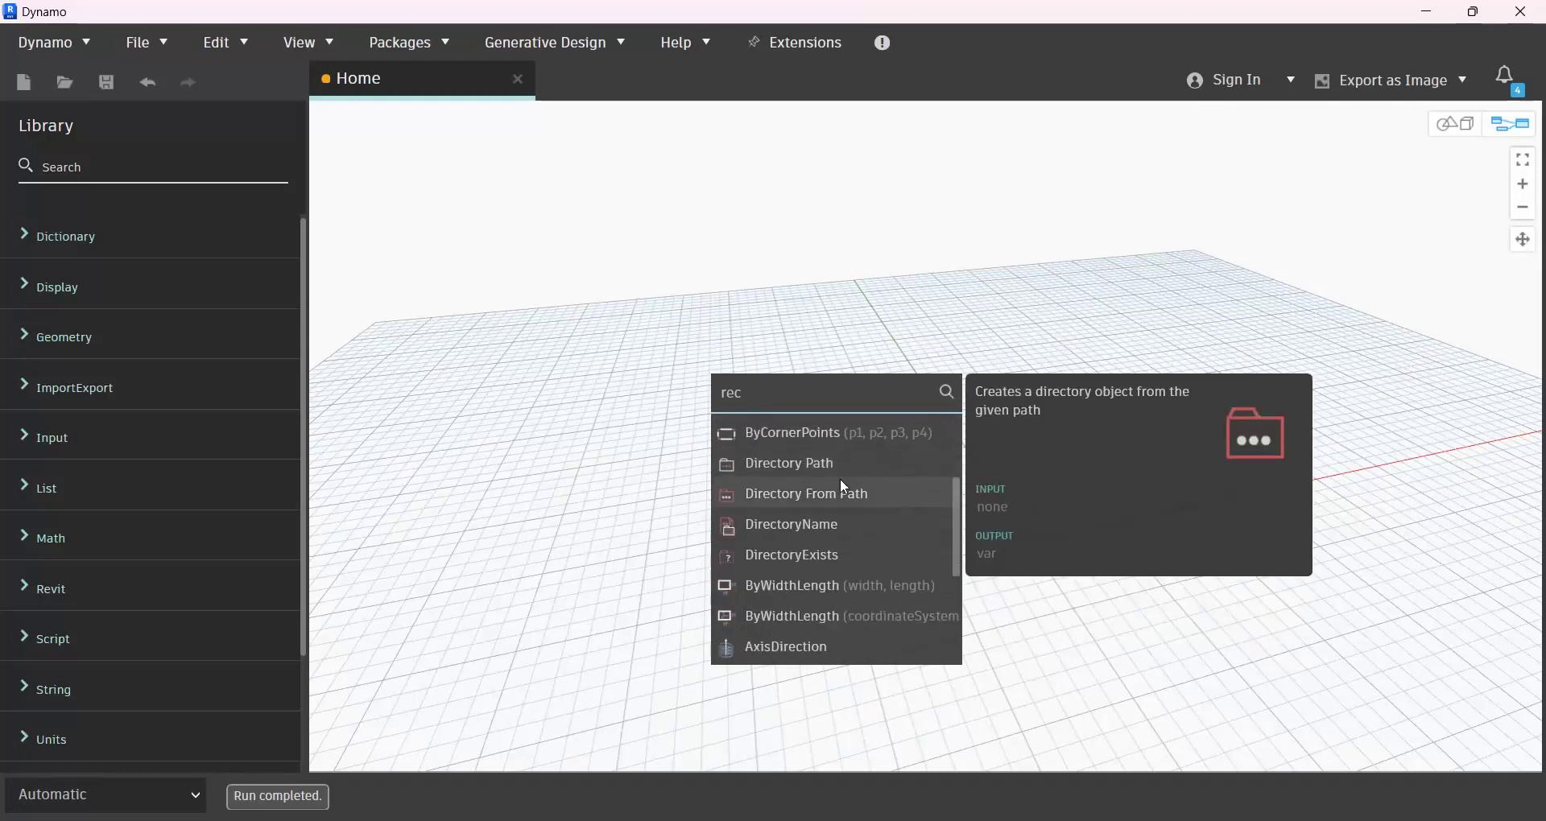
left_click(847, 594)
left_click_drag(973, 591, 911, 239)
Step: Add an Integer Slider node beside the rectangle node and connect it to the width input
right_click(655, 290)
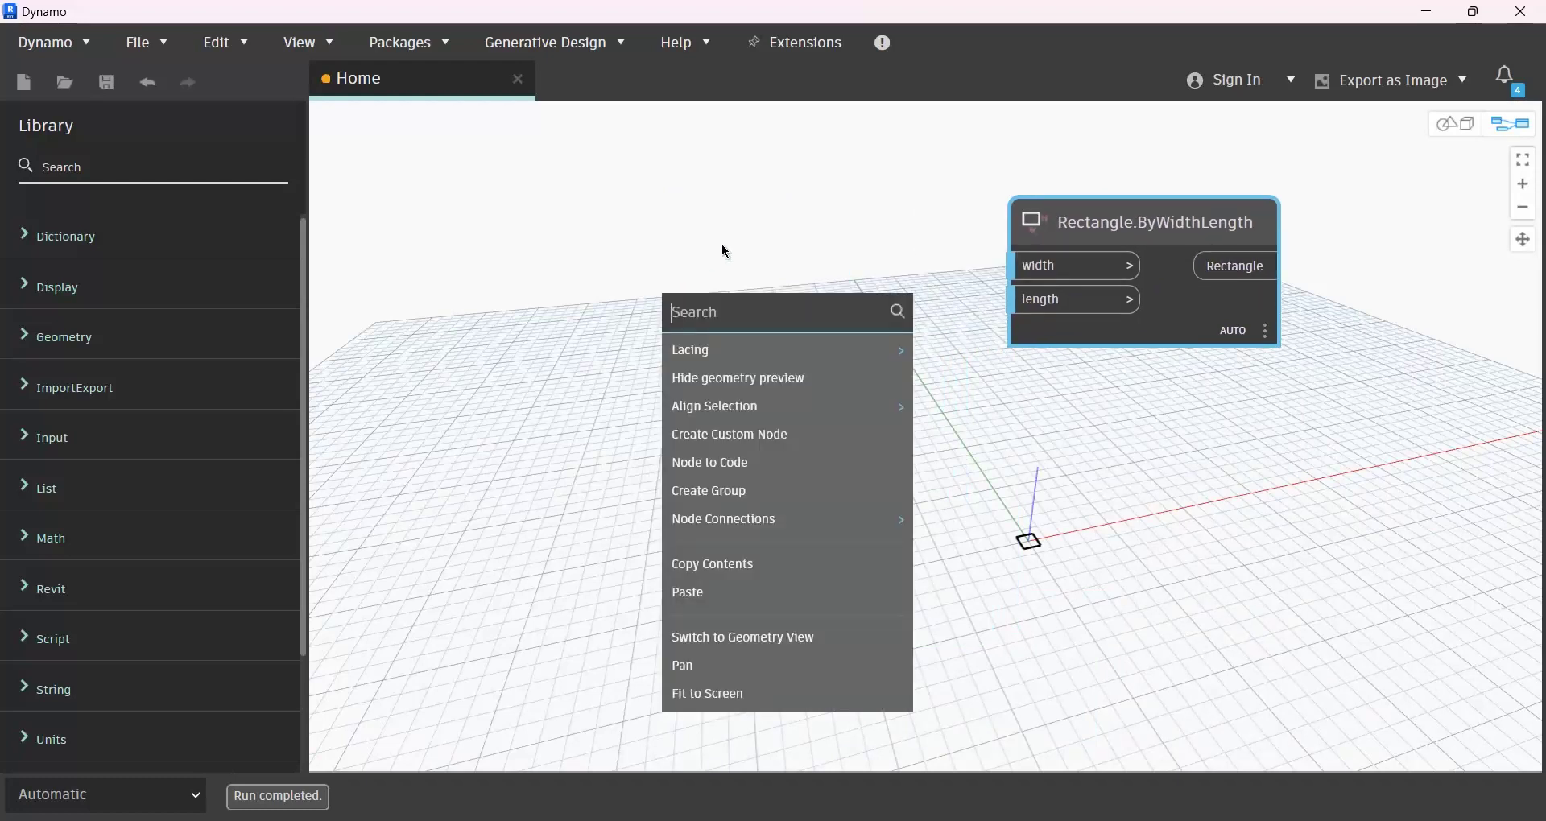
type("integer")
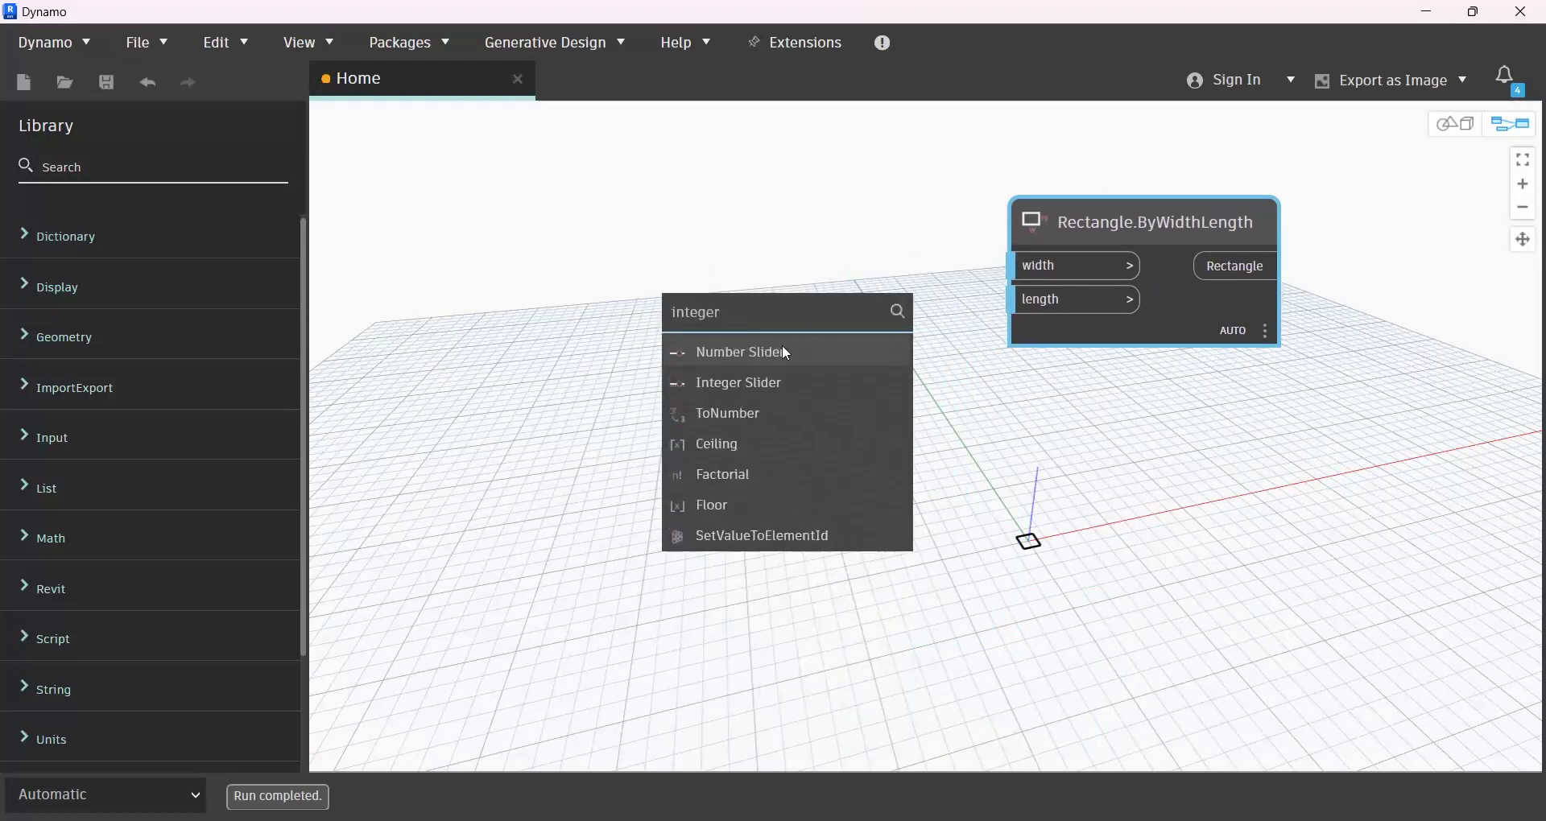
left_click(778, 380)
left_click_drag(904, 420, 590, 177)
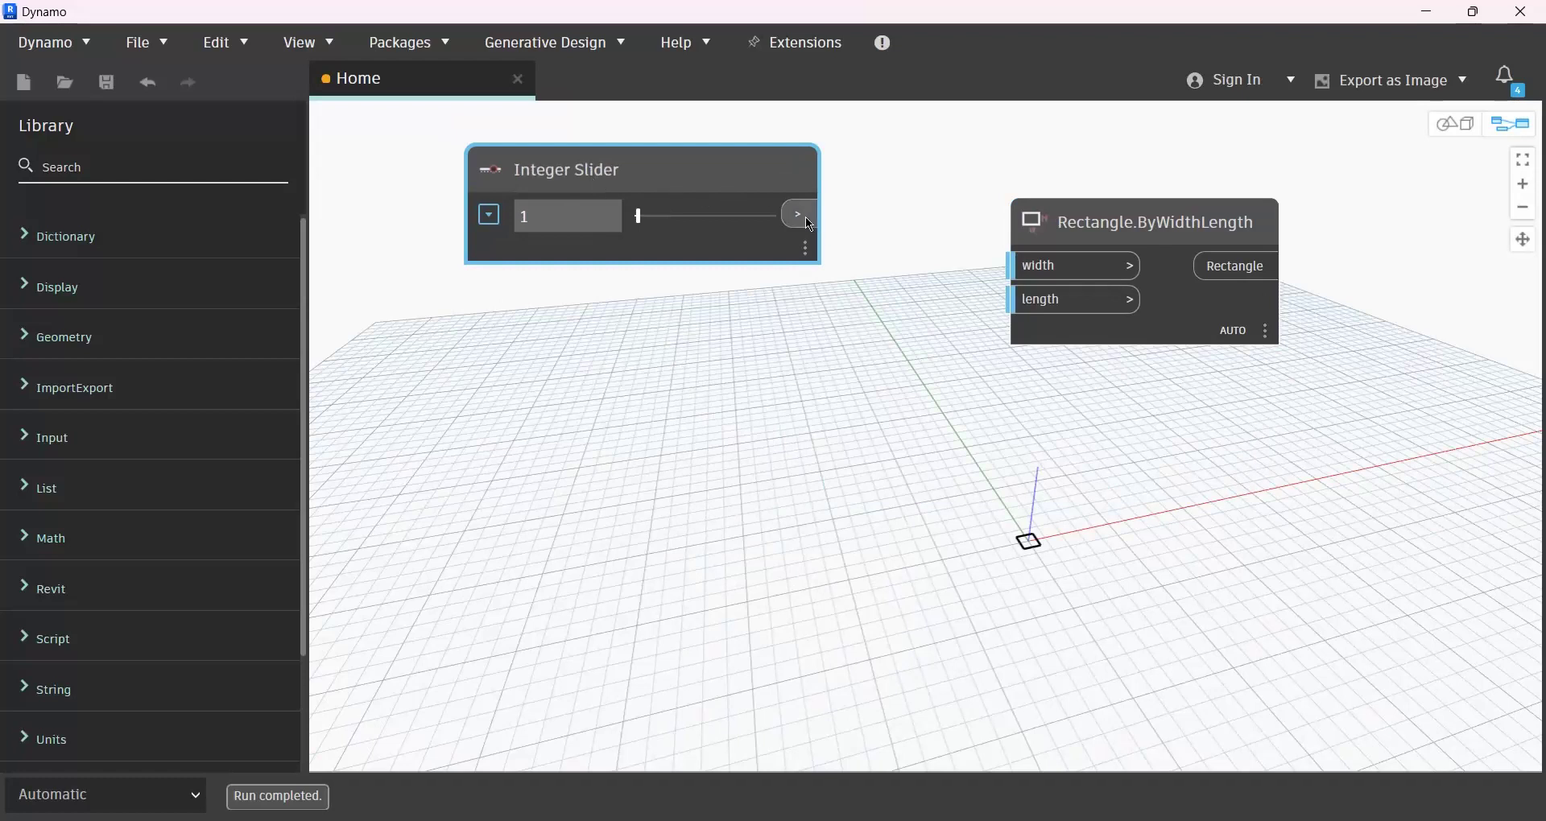
left_click_drag(810, 225, 1016, 265)
left_click_drag(768, 176, 741, 179)
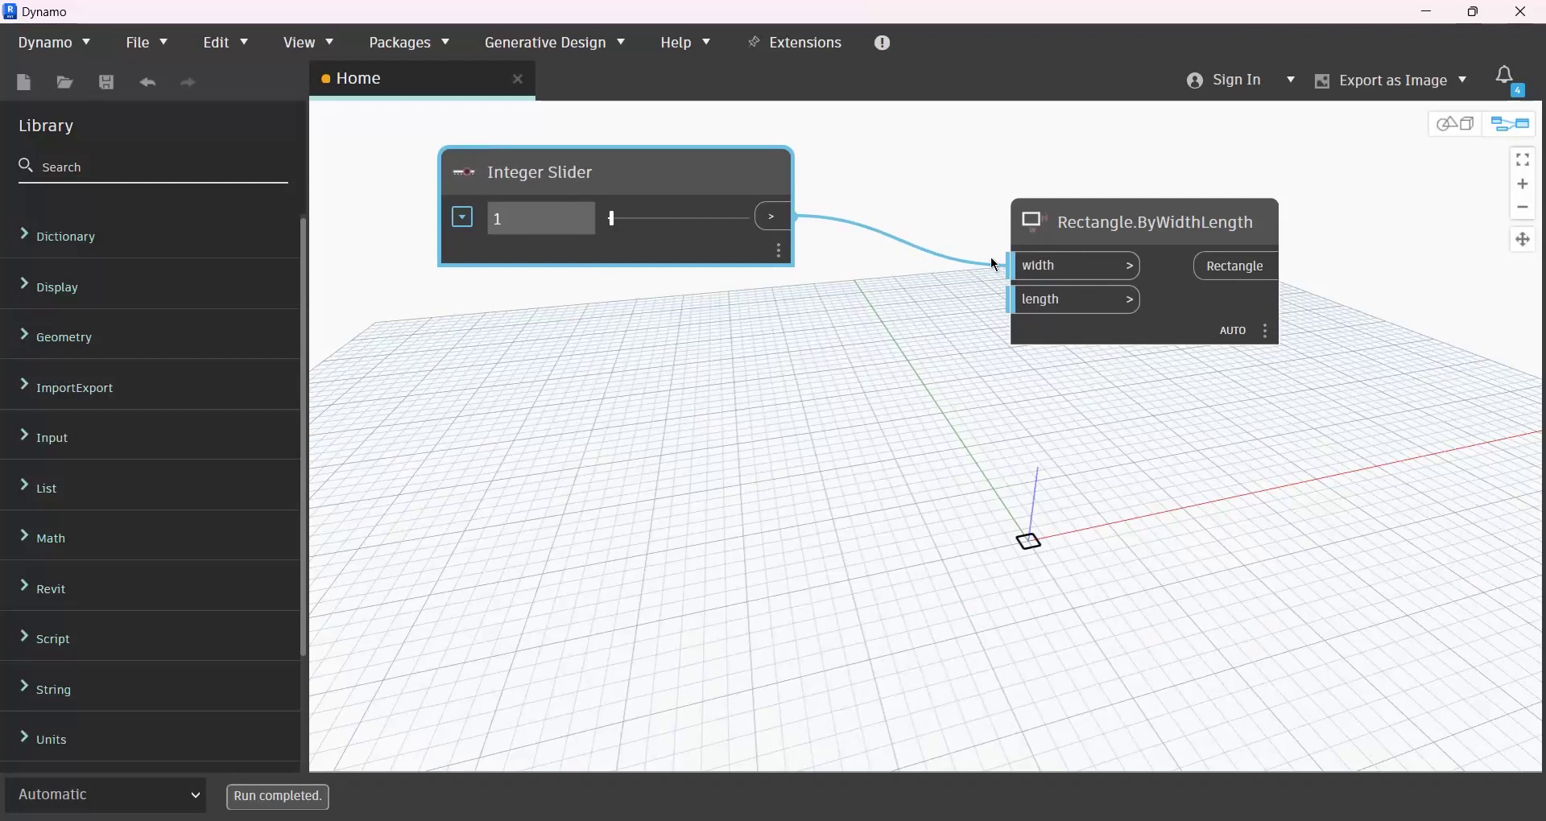
mouse_move(1053, 330)
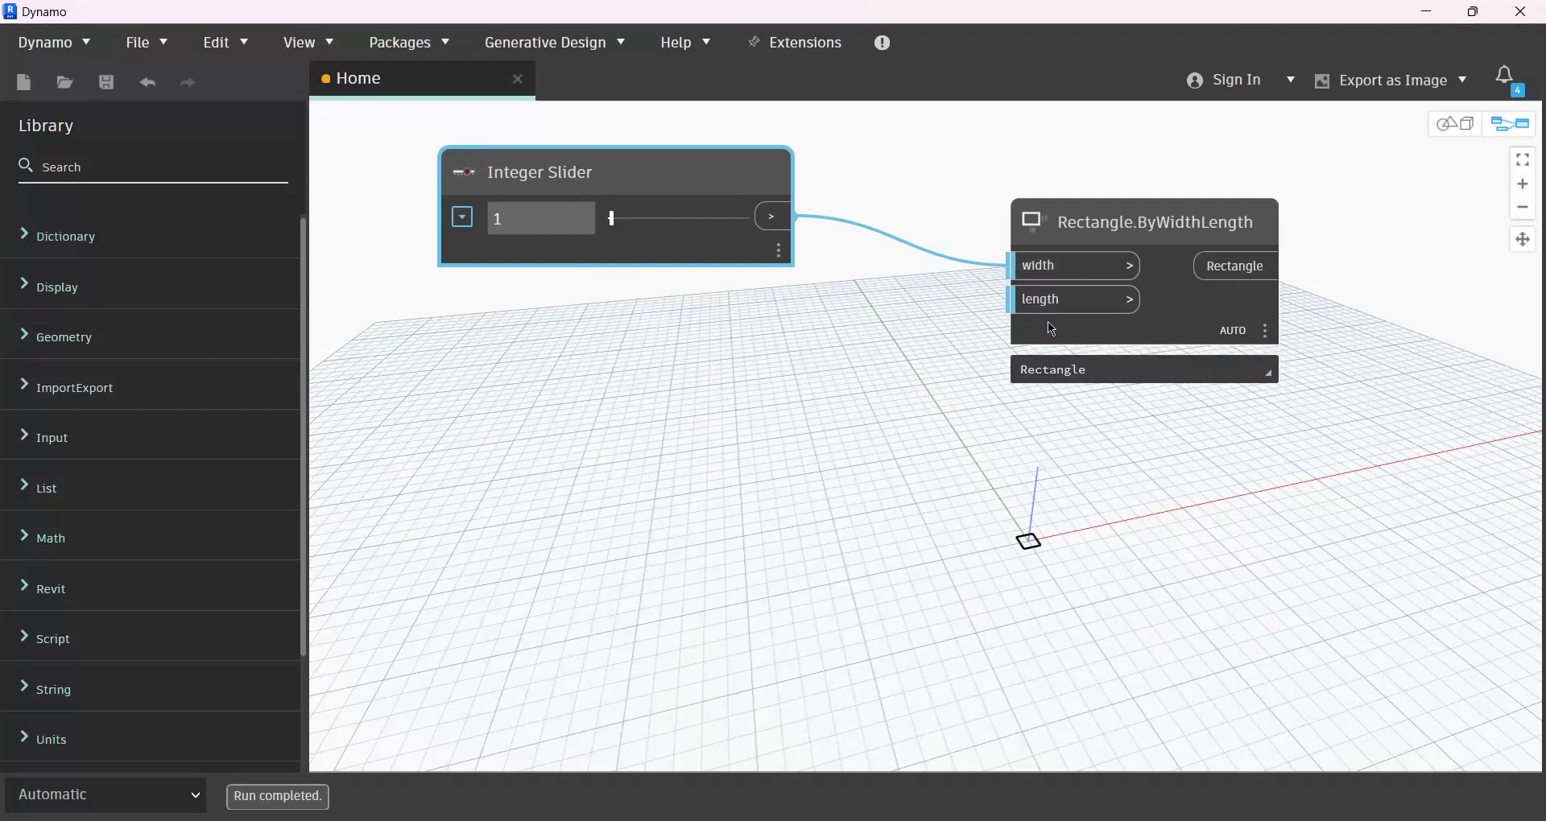
left_click_drag(688, 200, 620, 193)
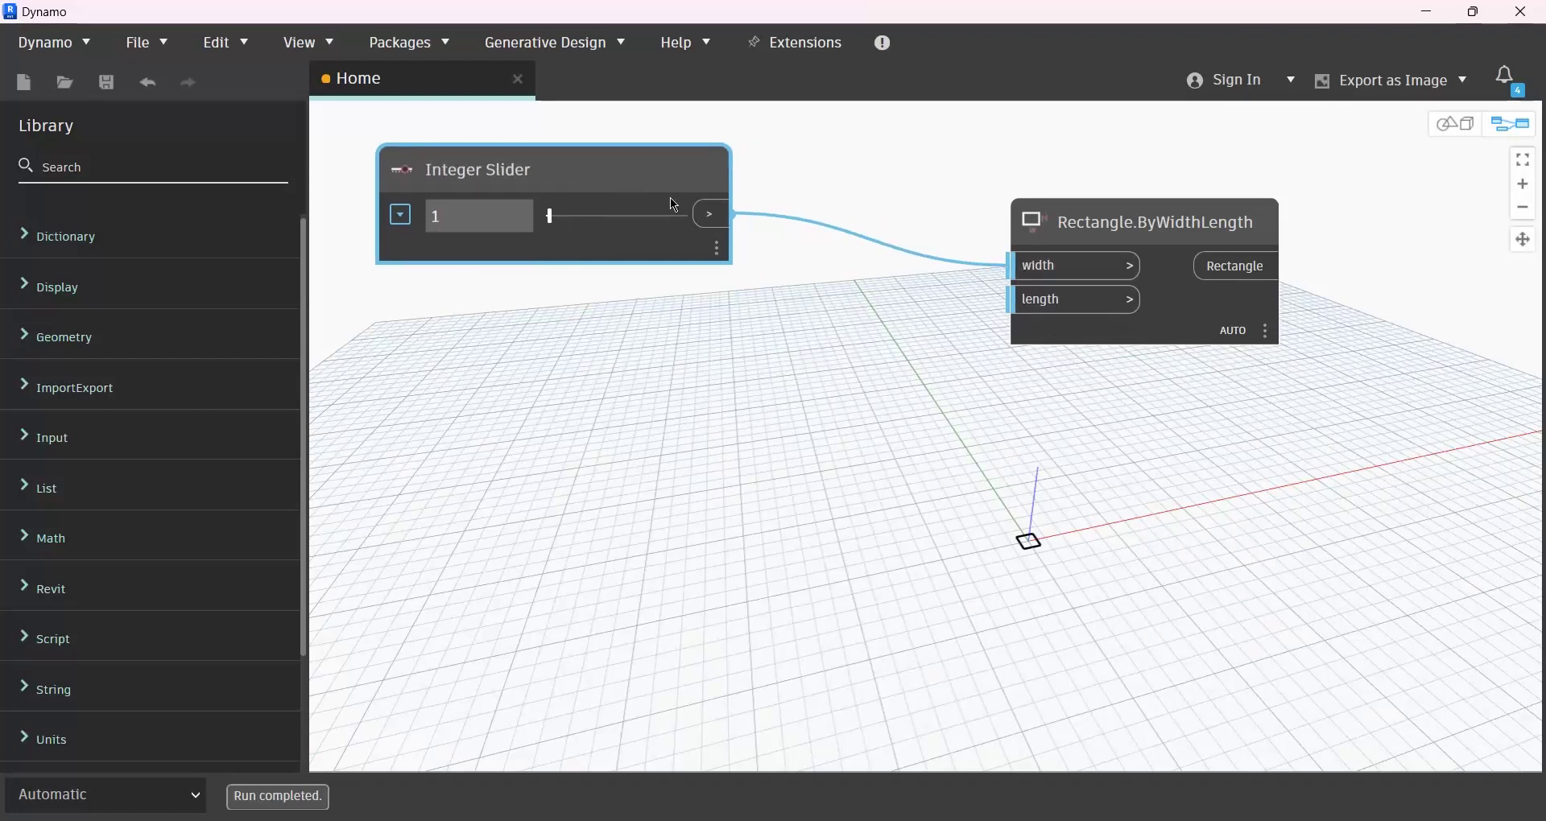
Step: Duplicate the Integer Slider, place the copy below the original and connect it to the rectangle's length input
key("ctrl+c")
key("ctrl+v")
mouse_move(896, 211)
left_mouse_down()
mouse_move(538, 310)
mouse_move(491, 298)
left_mouse_up()
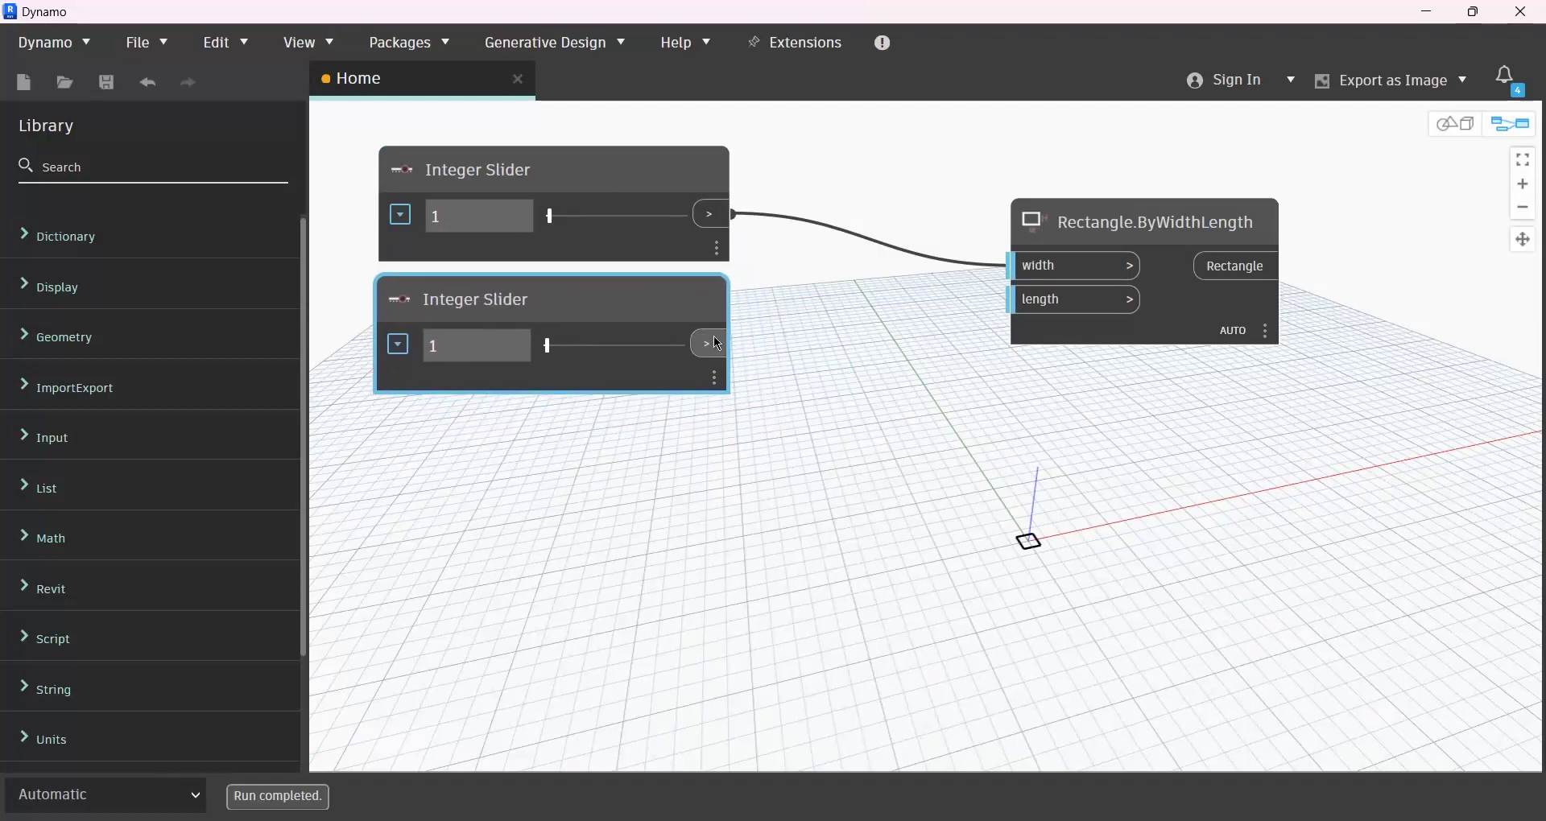
left_click_drag(708, 345, 1083, 309)
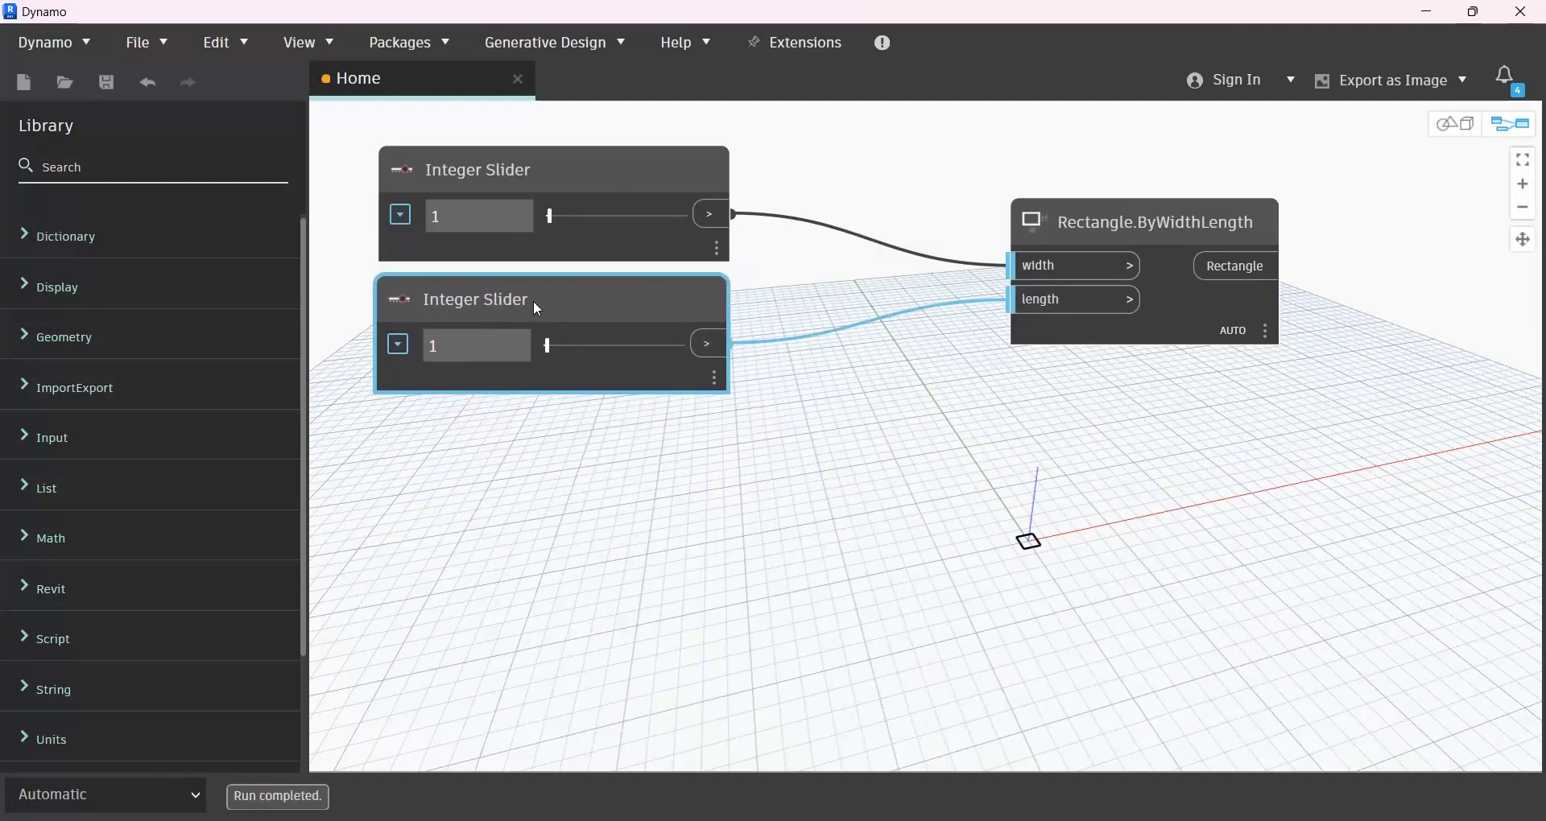
Step: Set the width slider to 4 and the length slider to 6
double_click(487, 207)
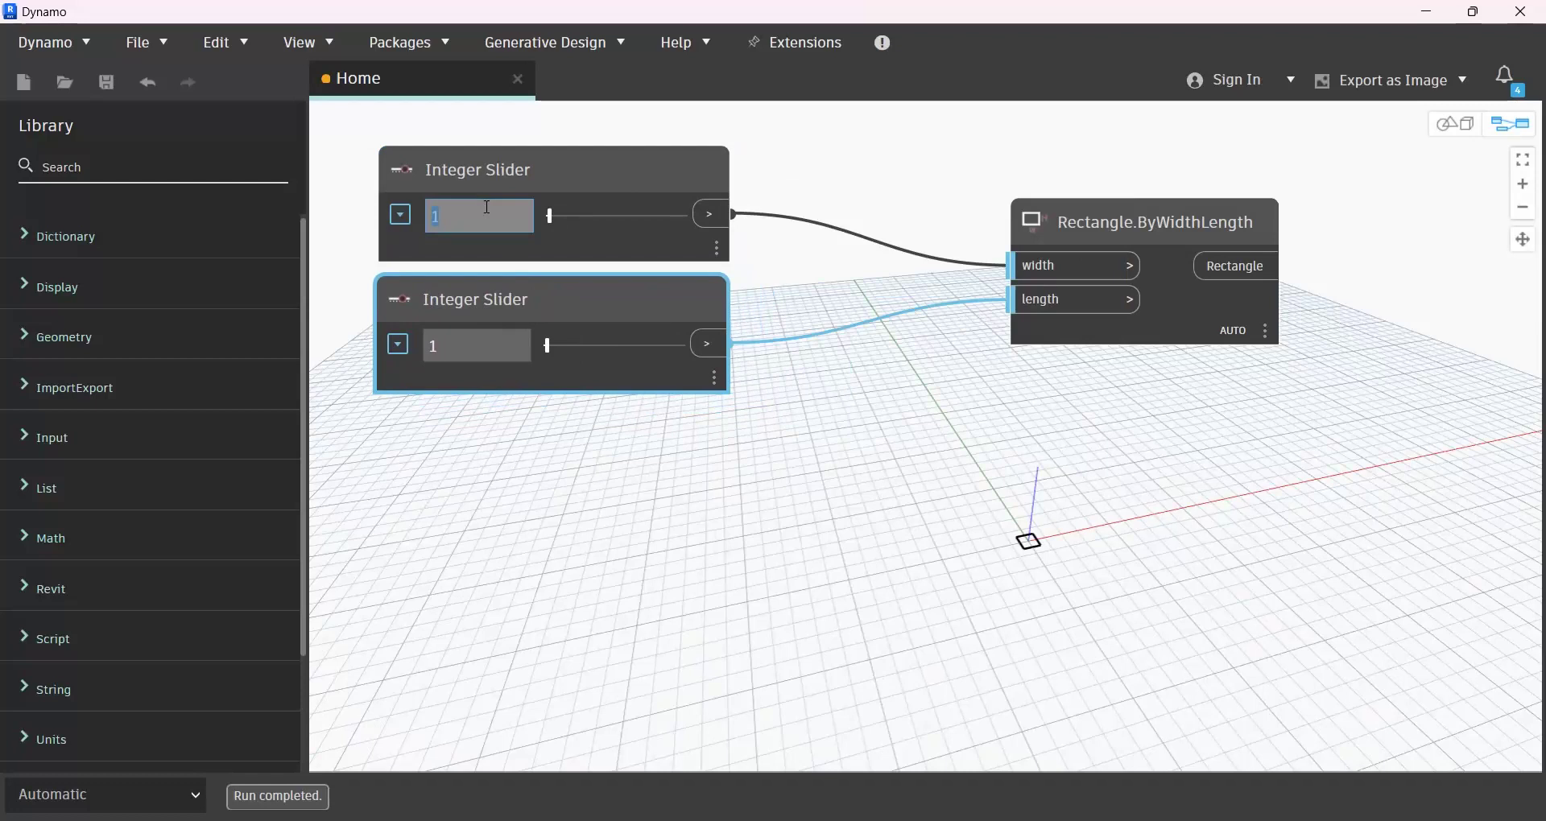
double_click(475, 344)
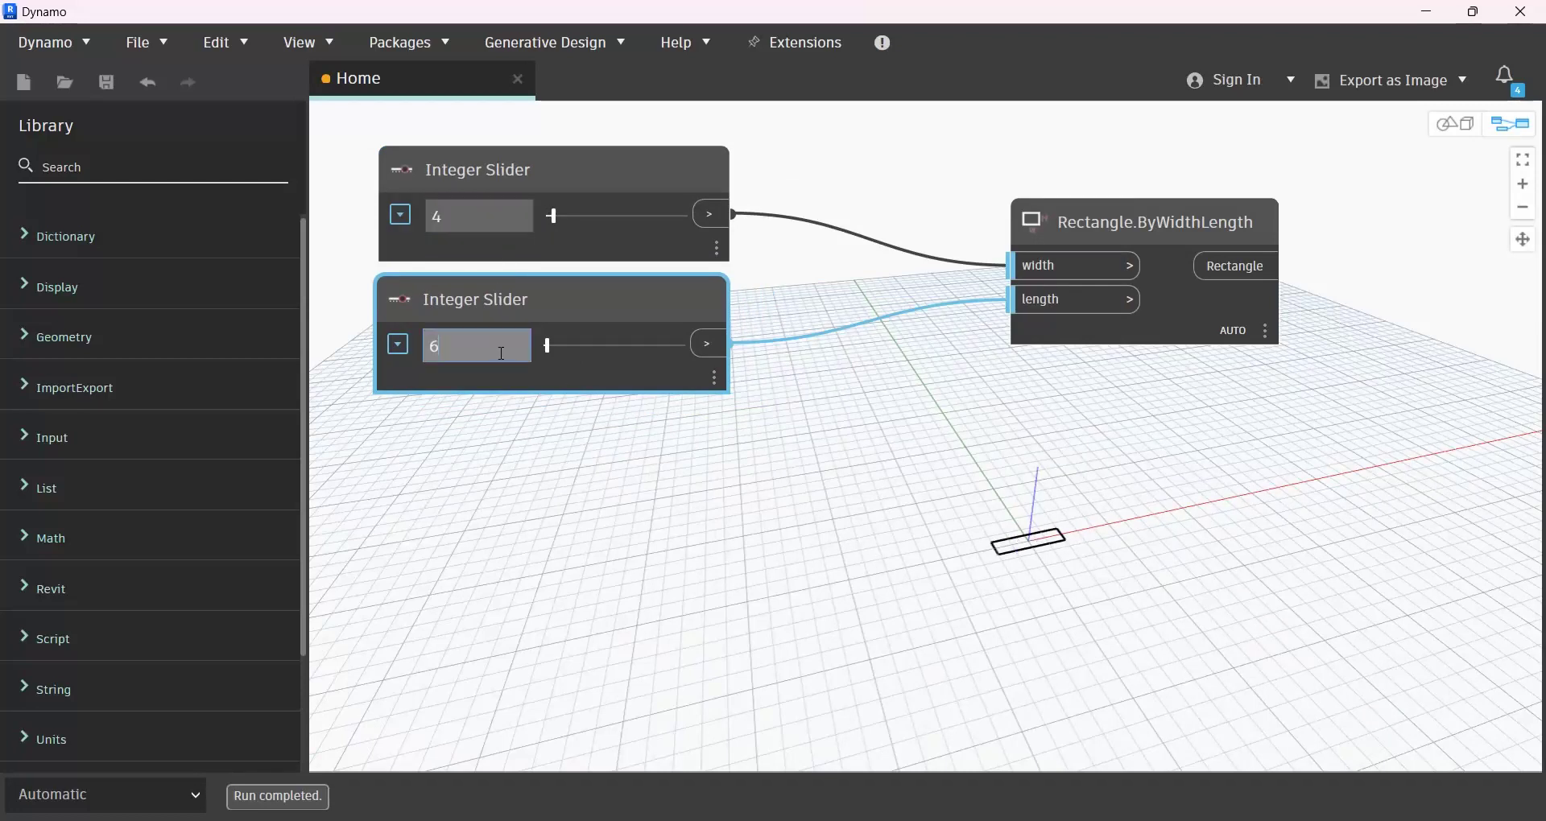
key("Return")
Step: Add a Geometry.Translate node with x, y and z translation inputs and connect the Rectangle output to its geometry input
middle_click_drag(1207, 563, 859, 555)
scroll(859, 555, "down", 4)
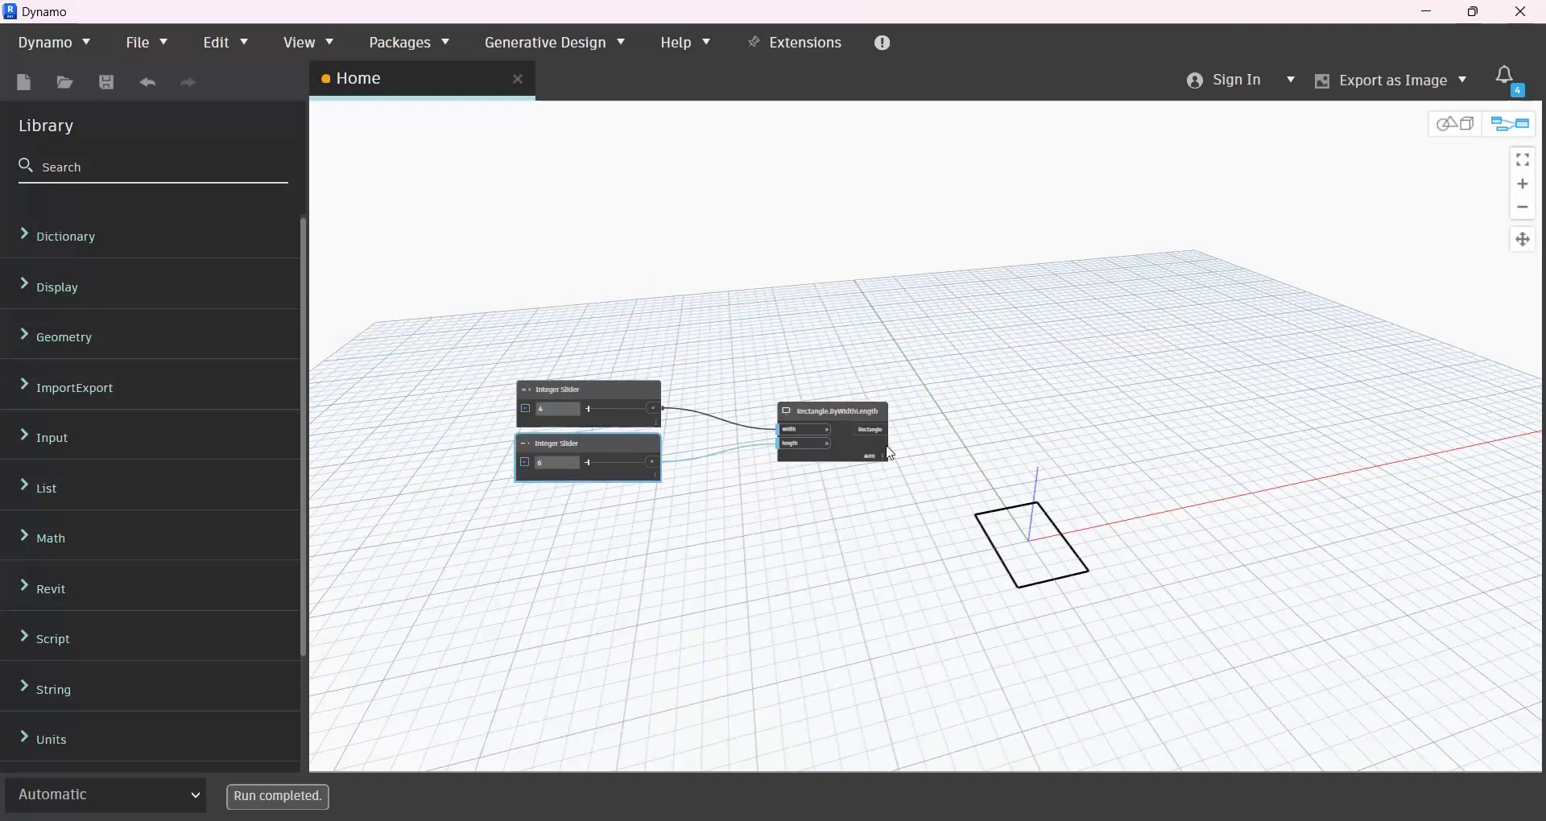
middle_click_drag(1035, 475, 970, 455)
scroll(854, 510, "up", 3)
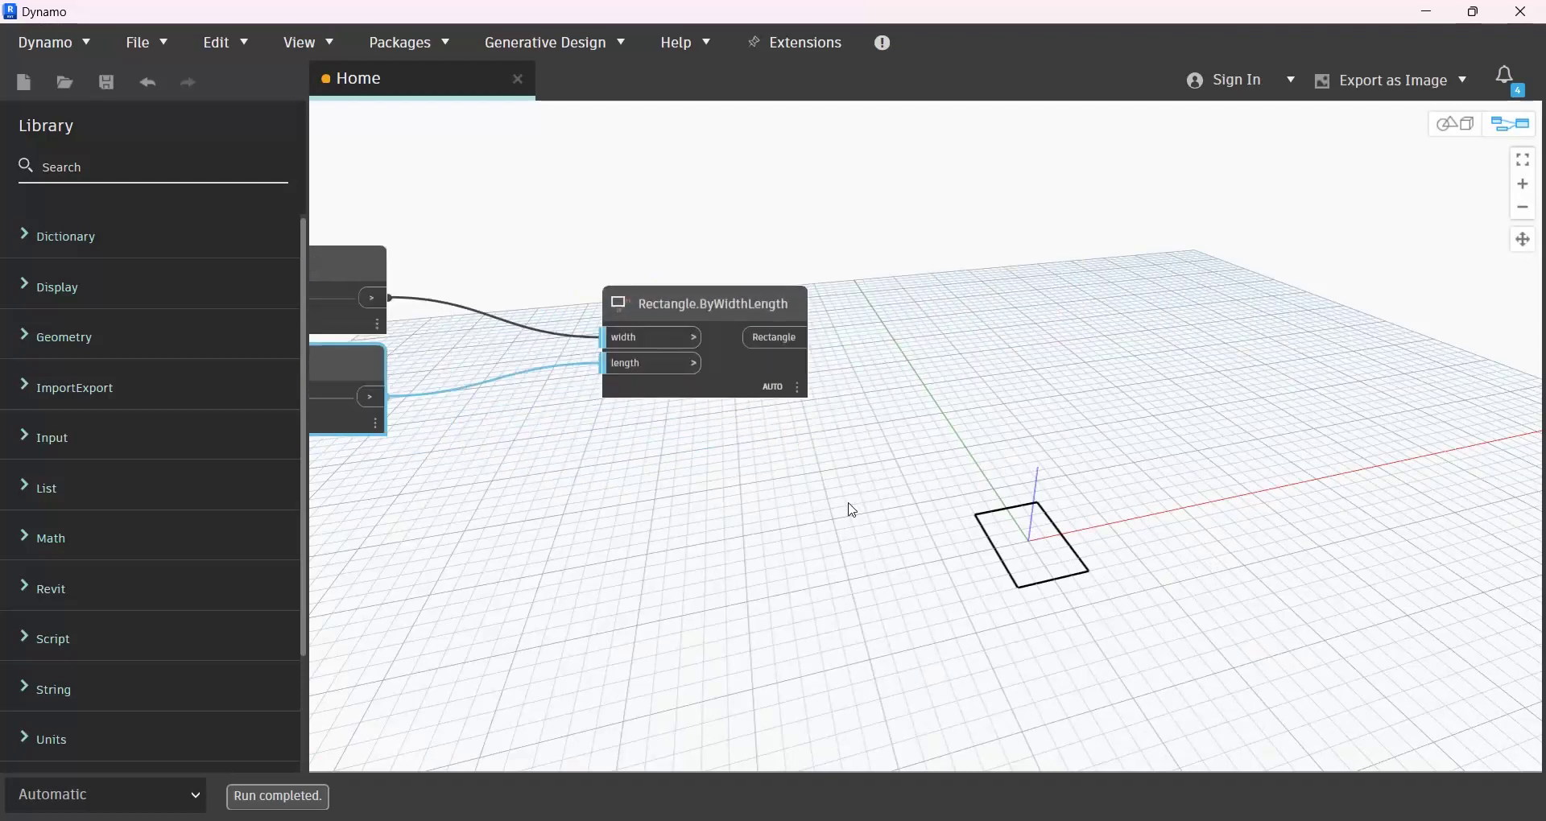
scroll(933, 372, "up", 1)
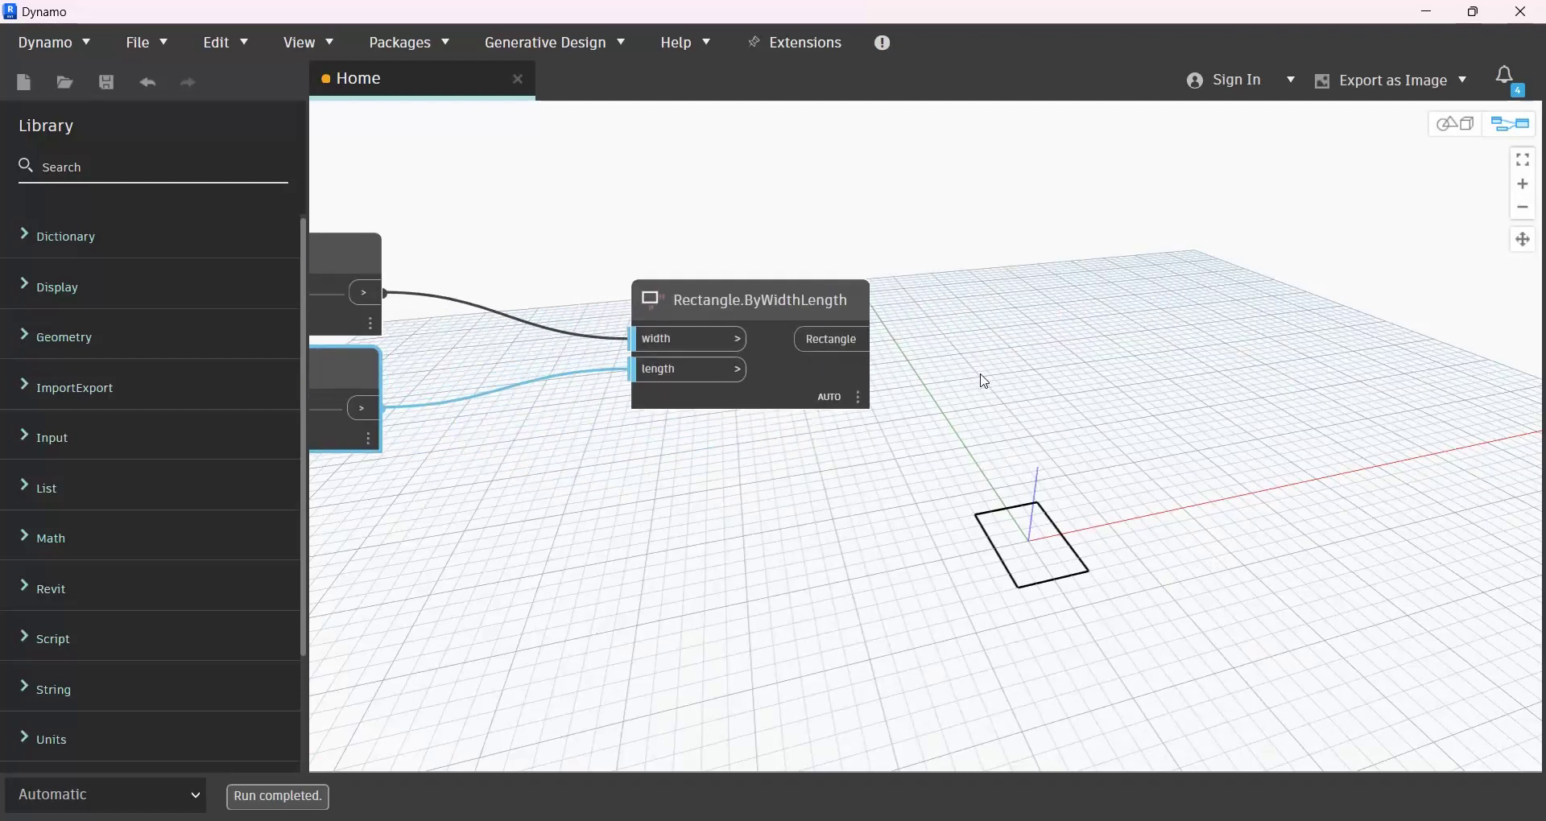
right_click(1032, 364)
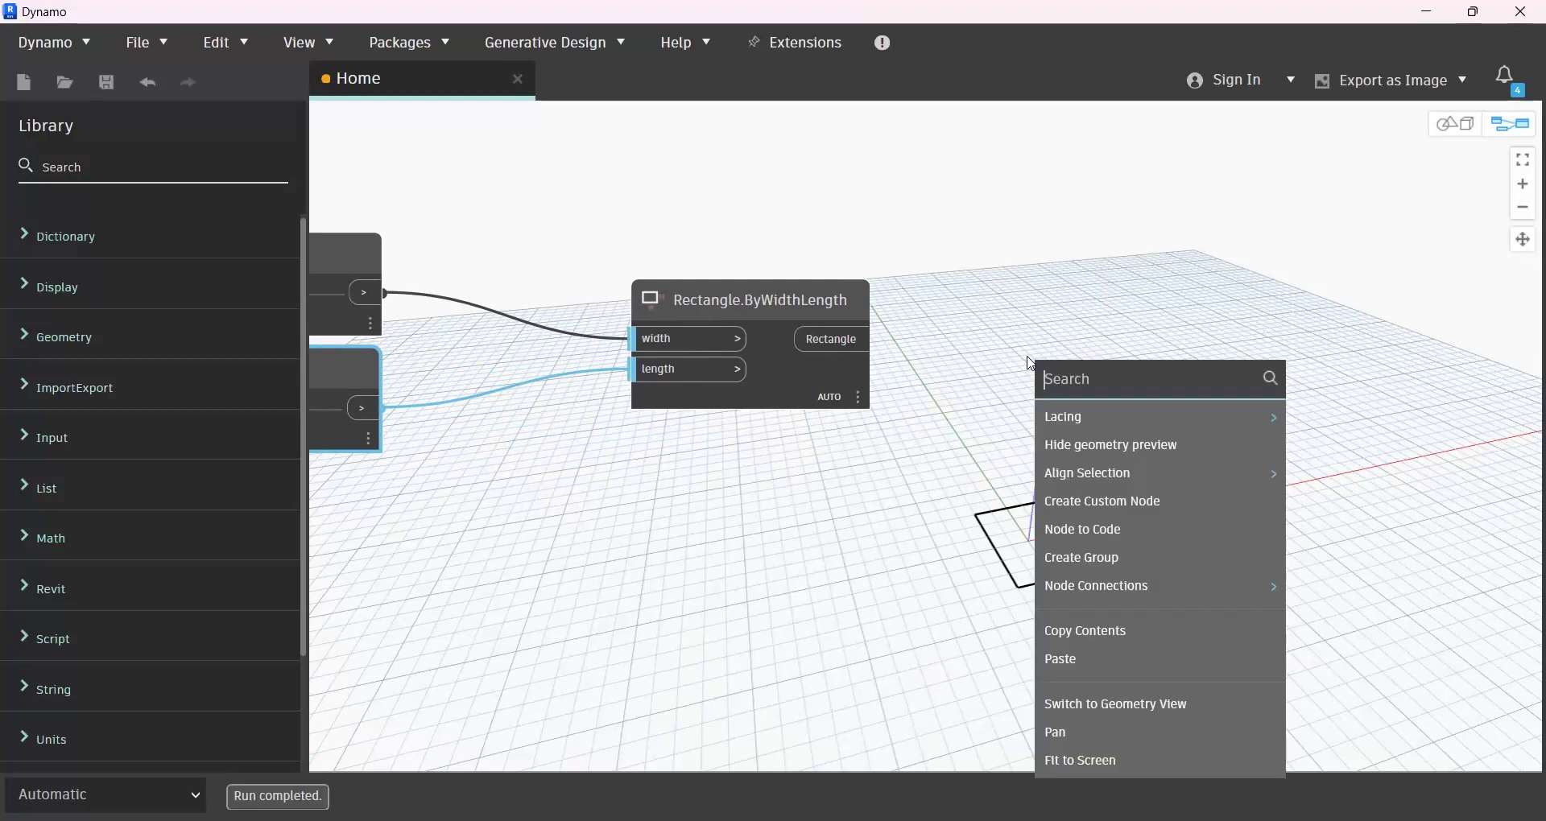
type("trans")
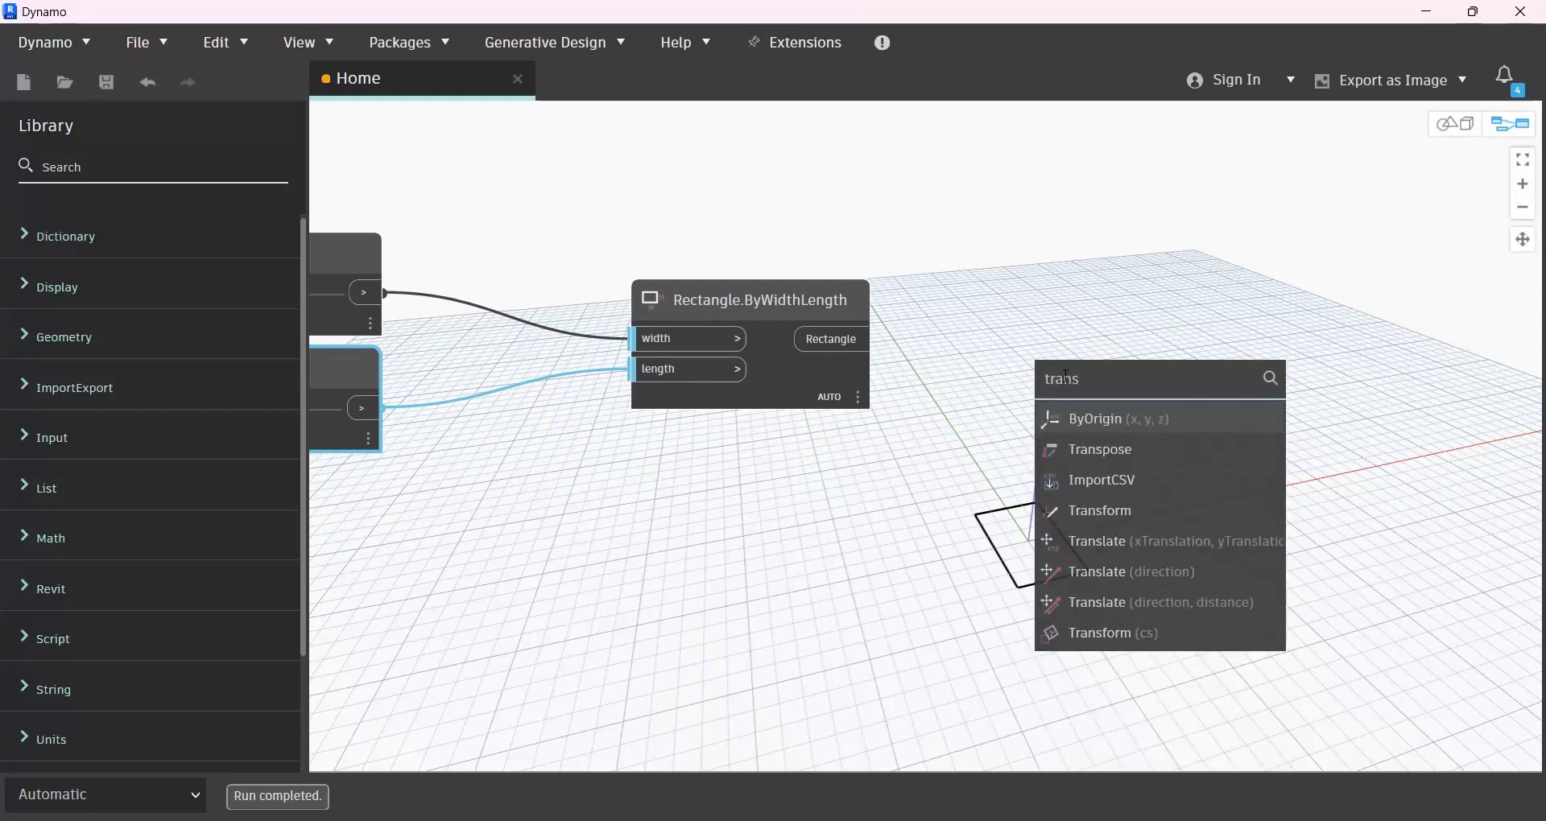
left_click(1169, 544)
left_click_drag(1273, 563, 1115, 284)
left_click_drag(878, 340, 1056, 343)
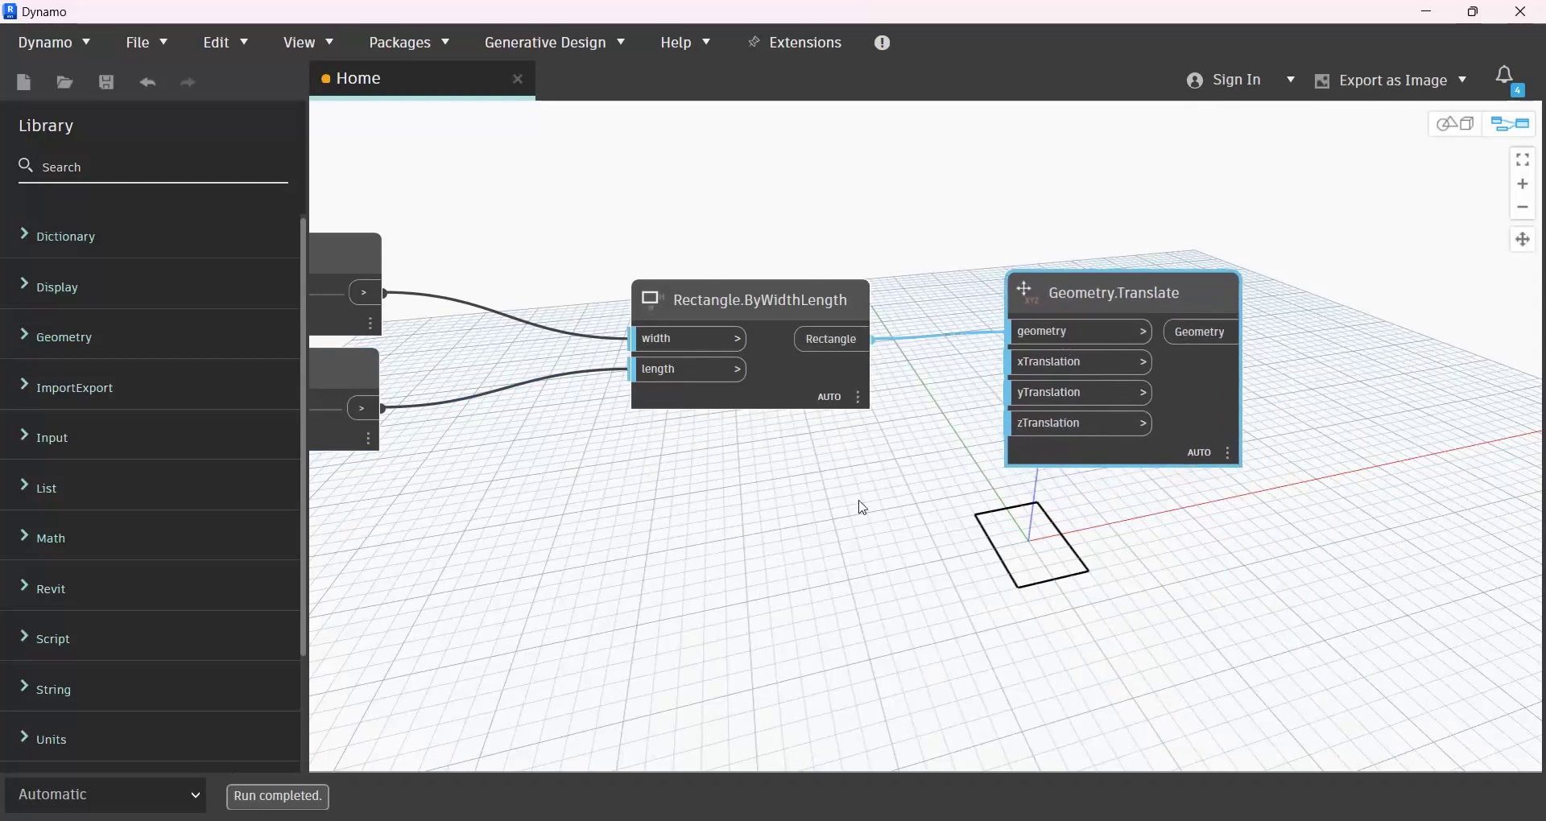
Step: Duplicate the length slider, place the copy below it and connect it to the zTranslation input of Geometry.Translate
middle_click_drag(830, 597, 966, 459)
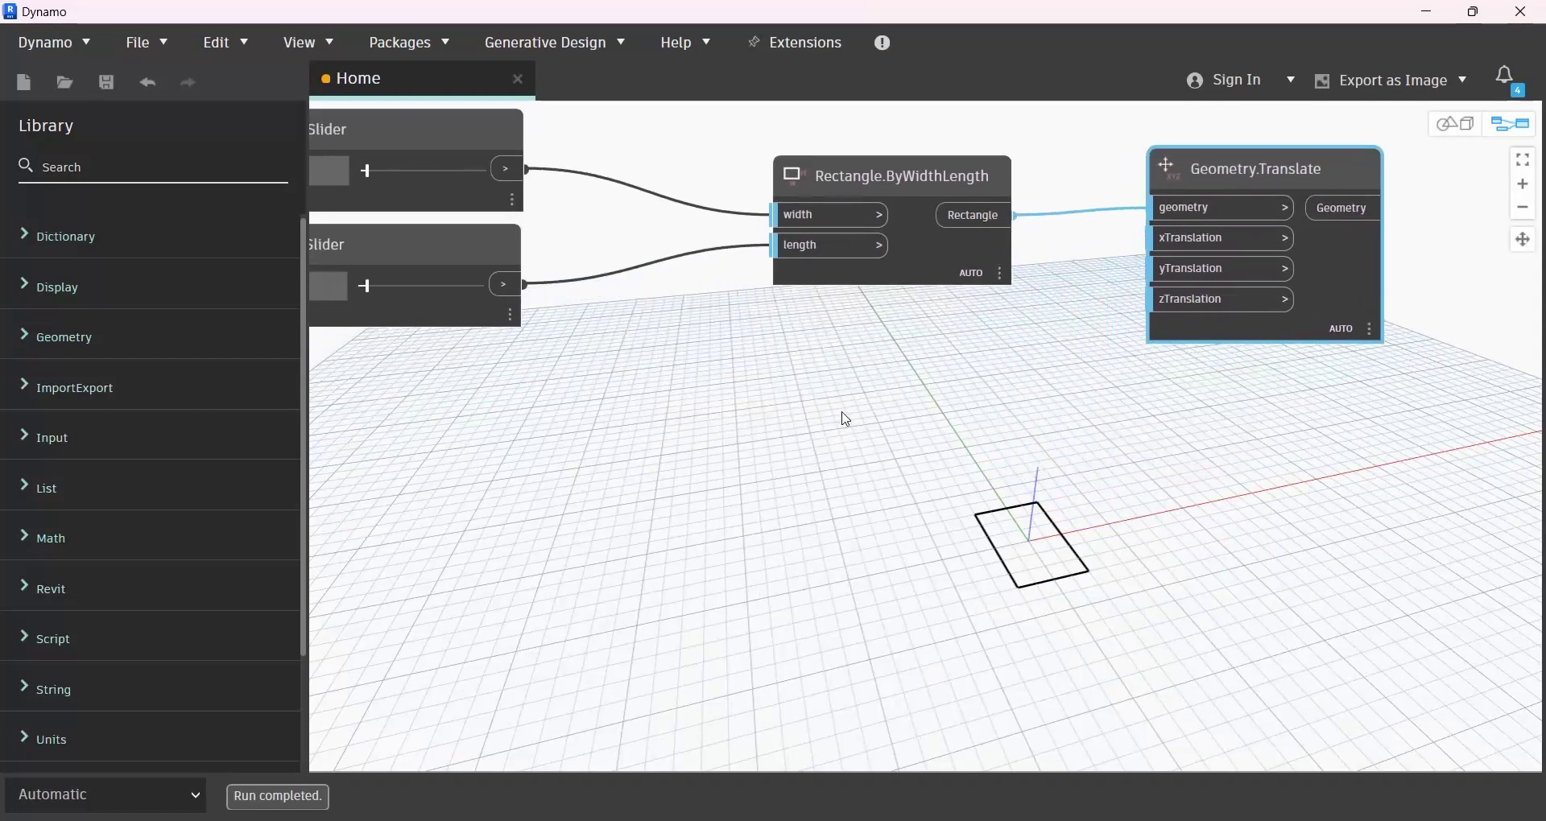
left_click(467, 250)
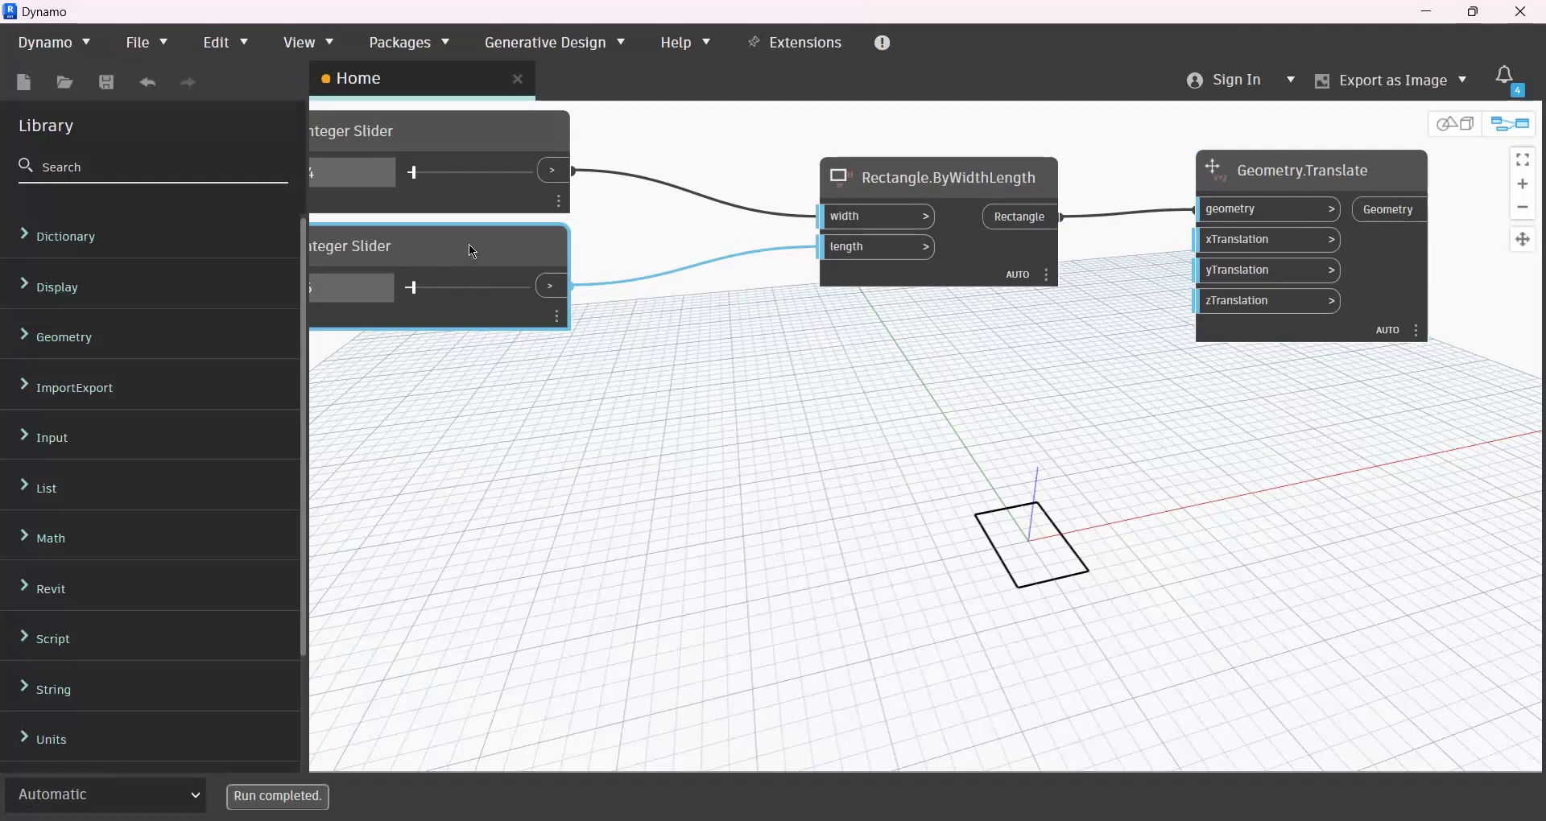
key("ctrl+c")
key("ctrl+v")
left_click_drag(589, 276, 427, 392)
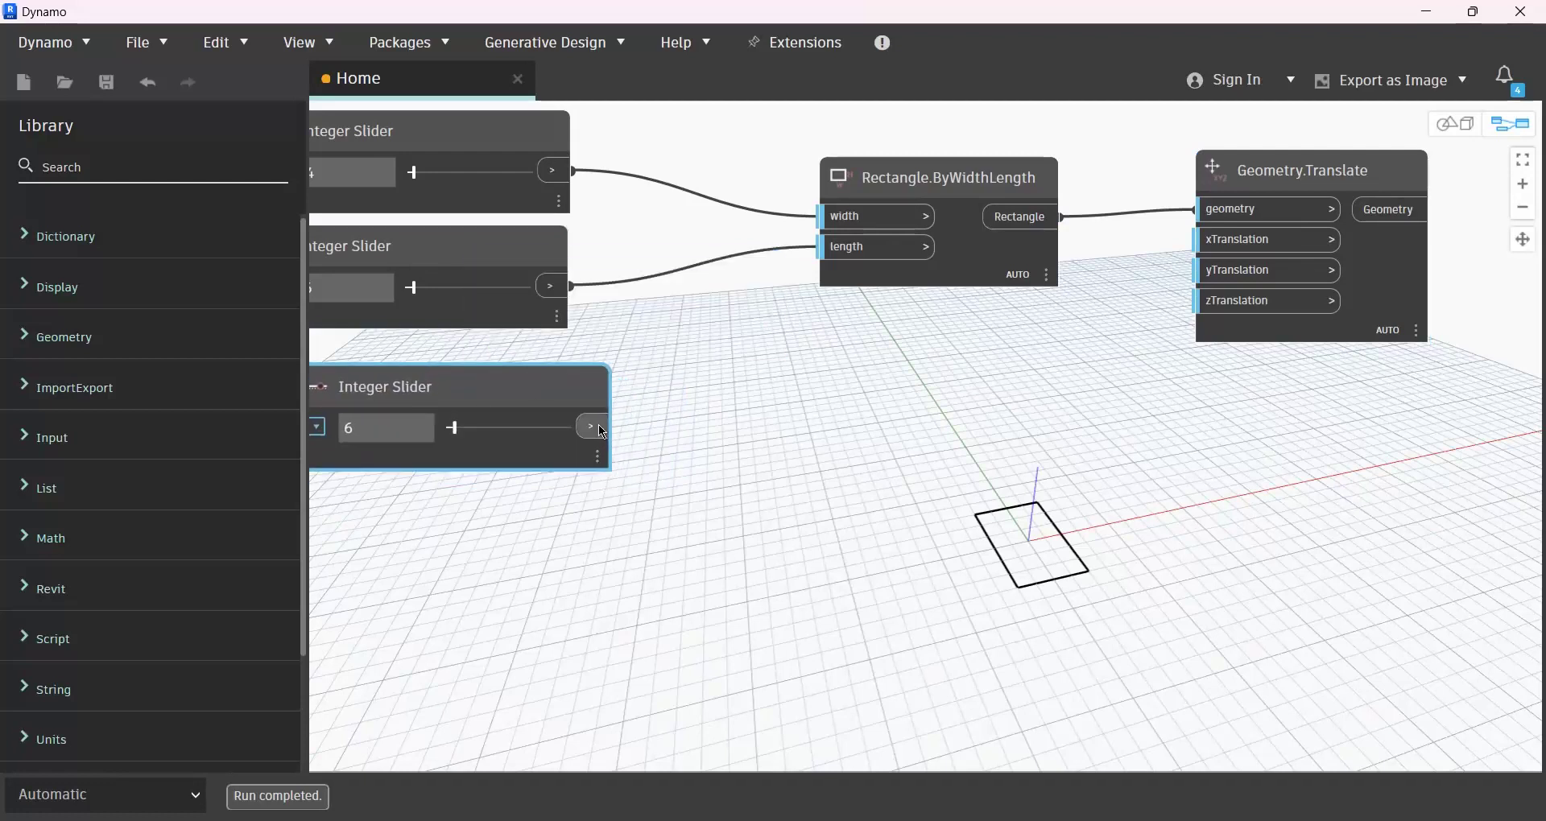
left_click(598, 425)
left_click(1248, 300)
middle_click_drag(581, 379, 722, 326)
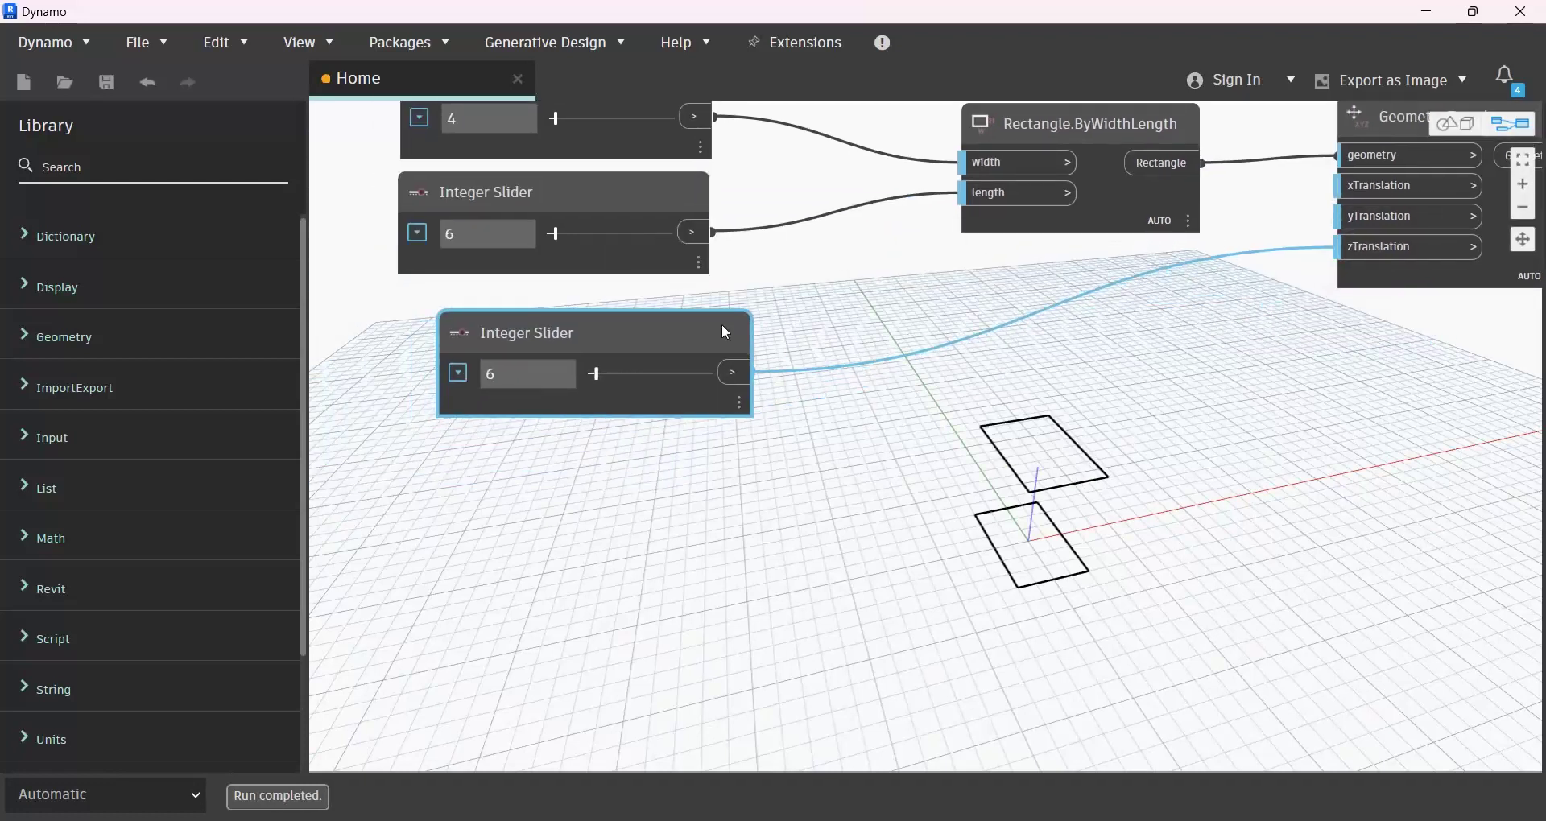
Step: Set the slider feeding zTranslation to 10
mouse_move(595, 374)
left_mouse_down()
mouse_move(620, 372)
mouse_move(600, 374)
left_mouse_up()
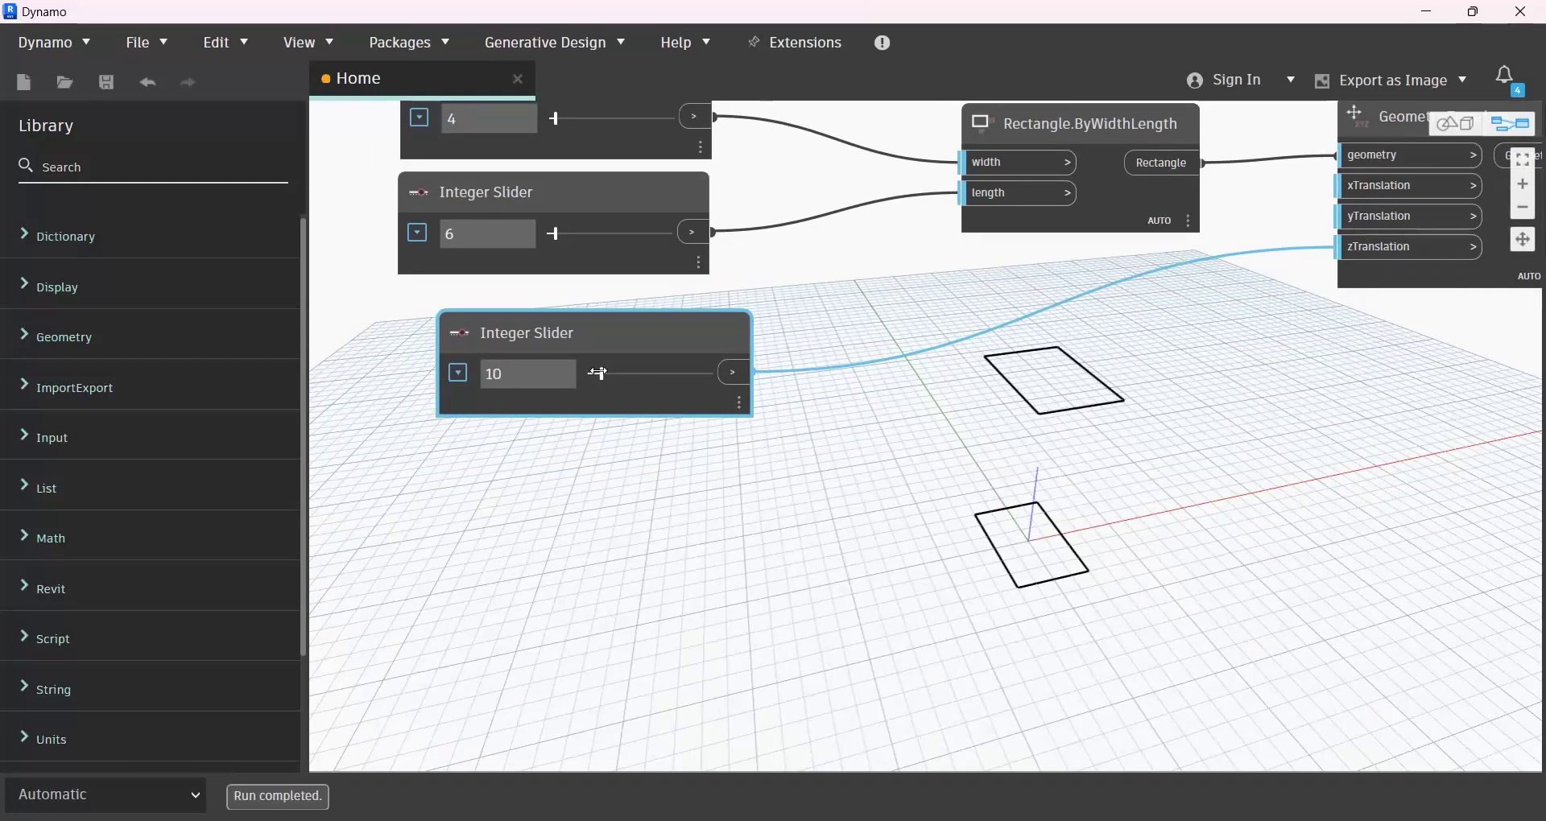
scroll(611, 504, "down", 3)
scroll(1049, 190, "up", 5)
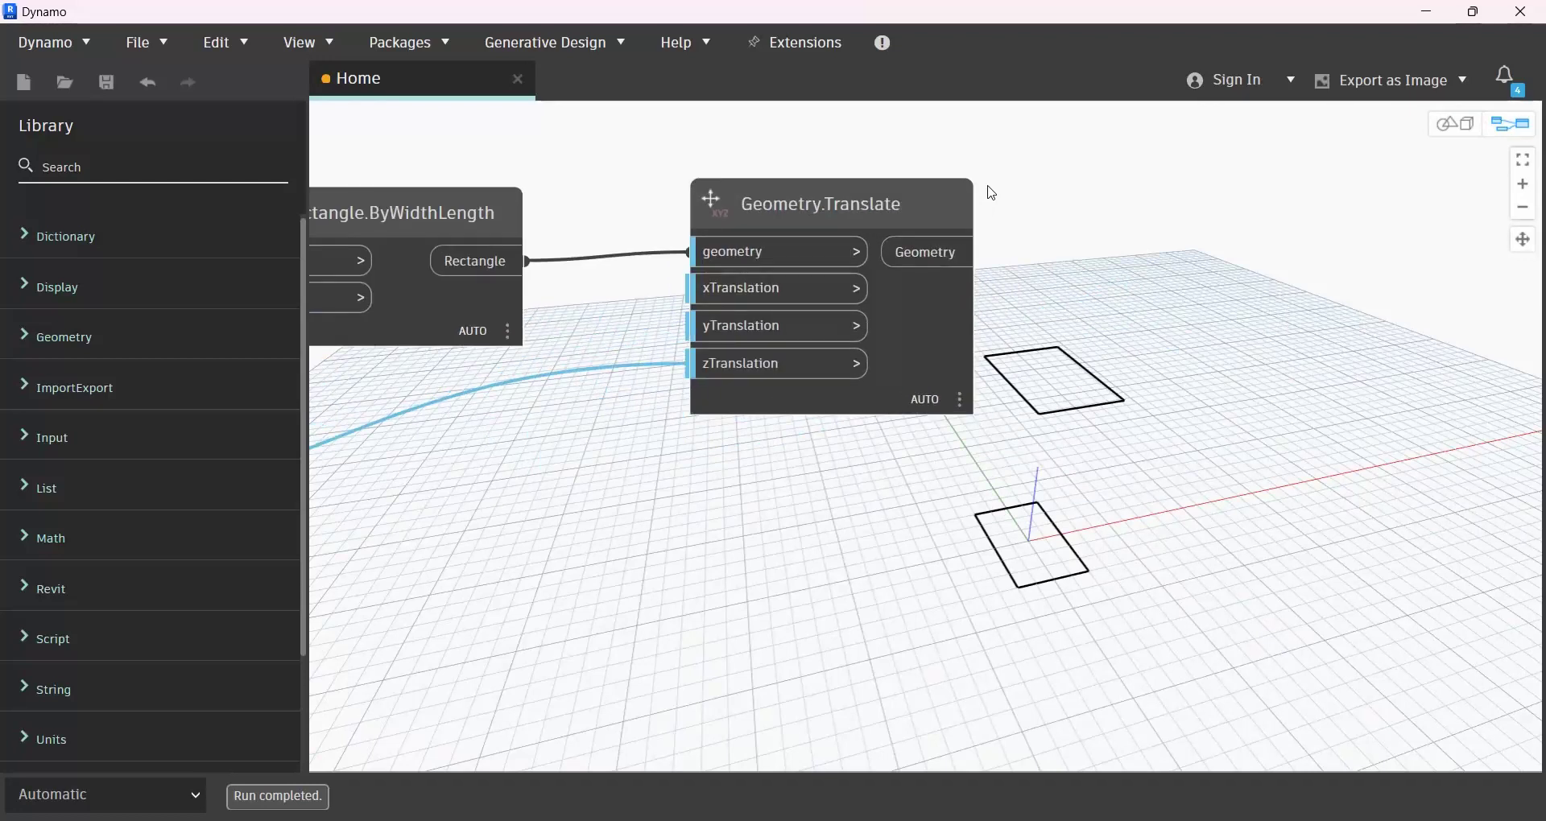
Step: Delete the Integer Slider connected to the zTranslation input
scroll(1070, 326, "down", 4)
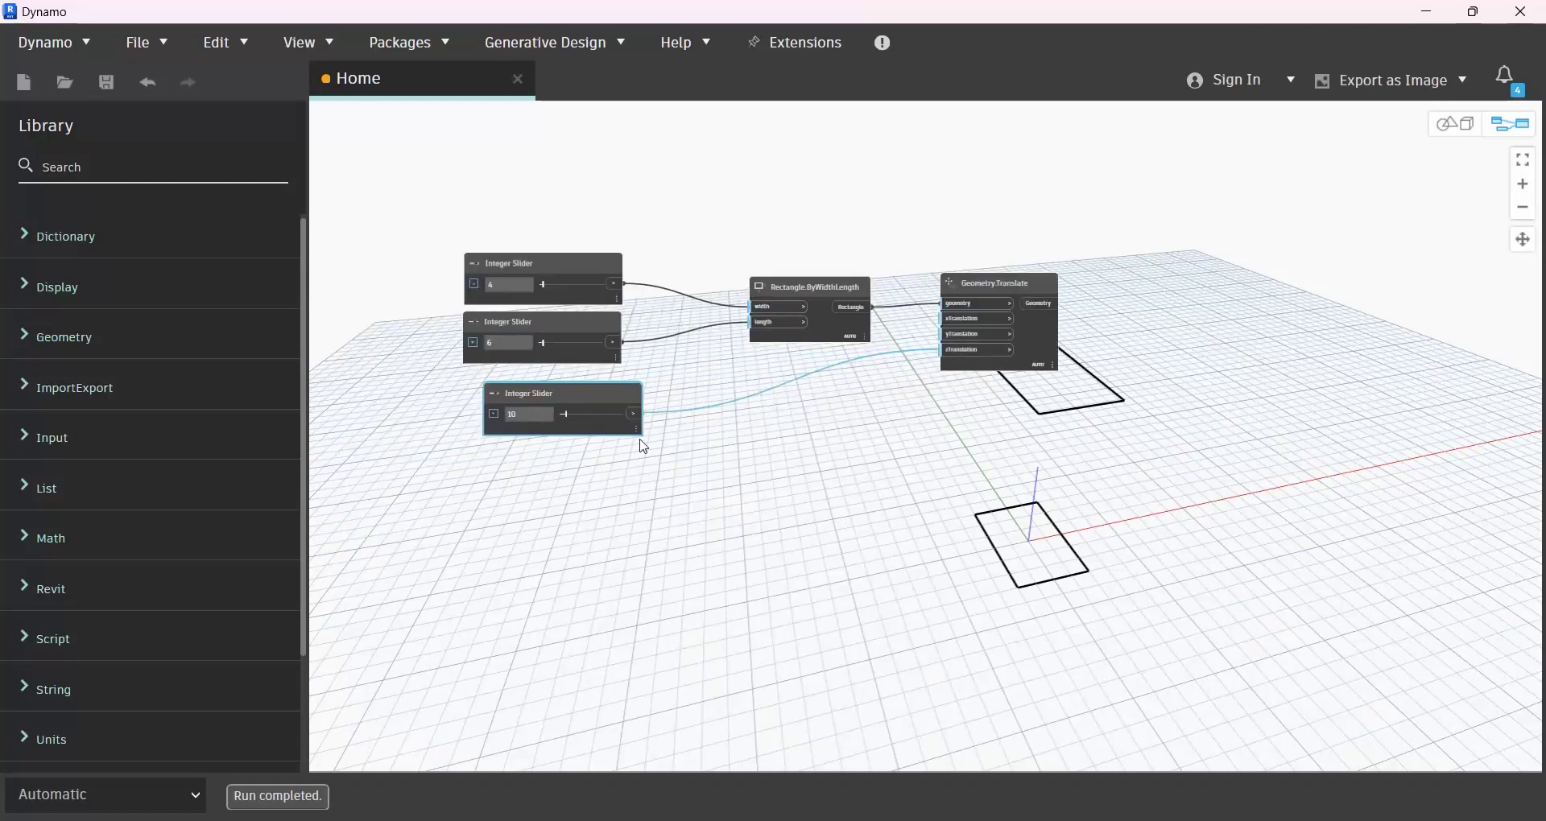
scroll(632, 419, "up", 3)
key("Delete")
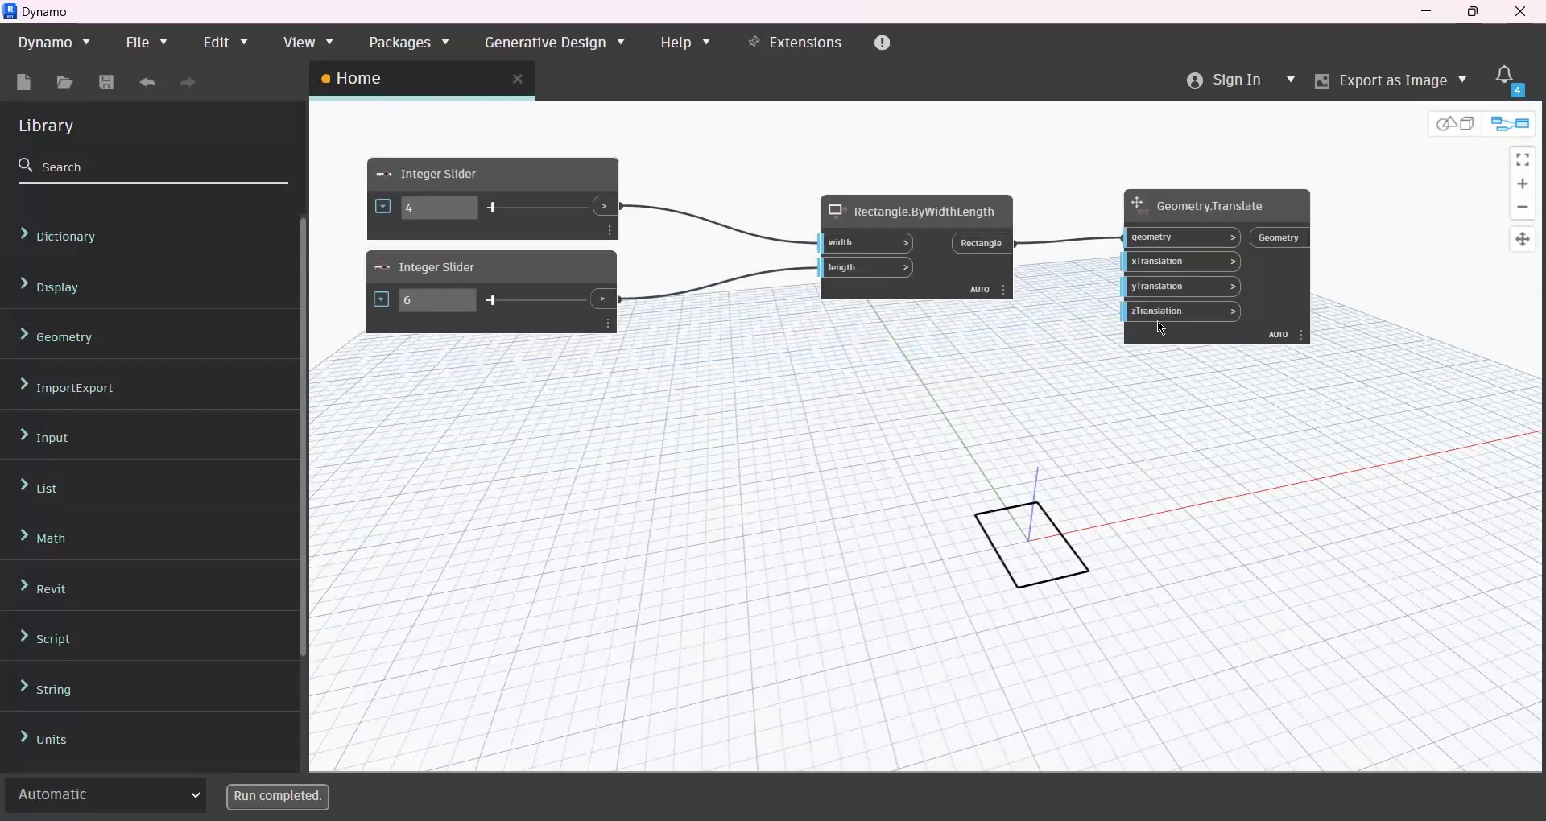
Step: Create a Code Block containing 0..H..#n; and place it below the Rectangle.ByWidthLength node
scroll(1157, 321, "up", 2)
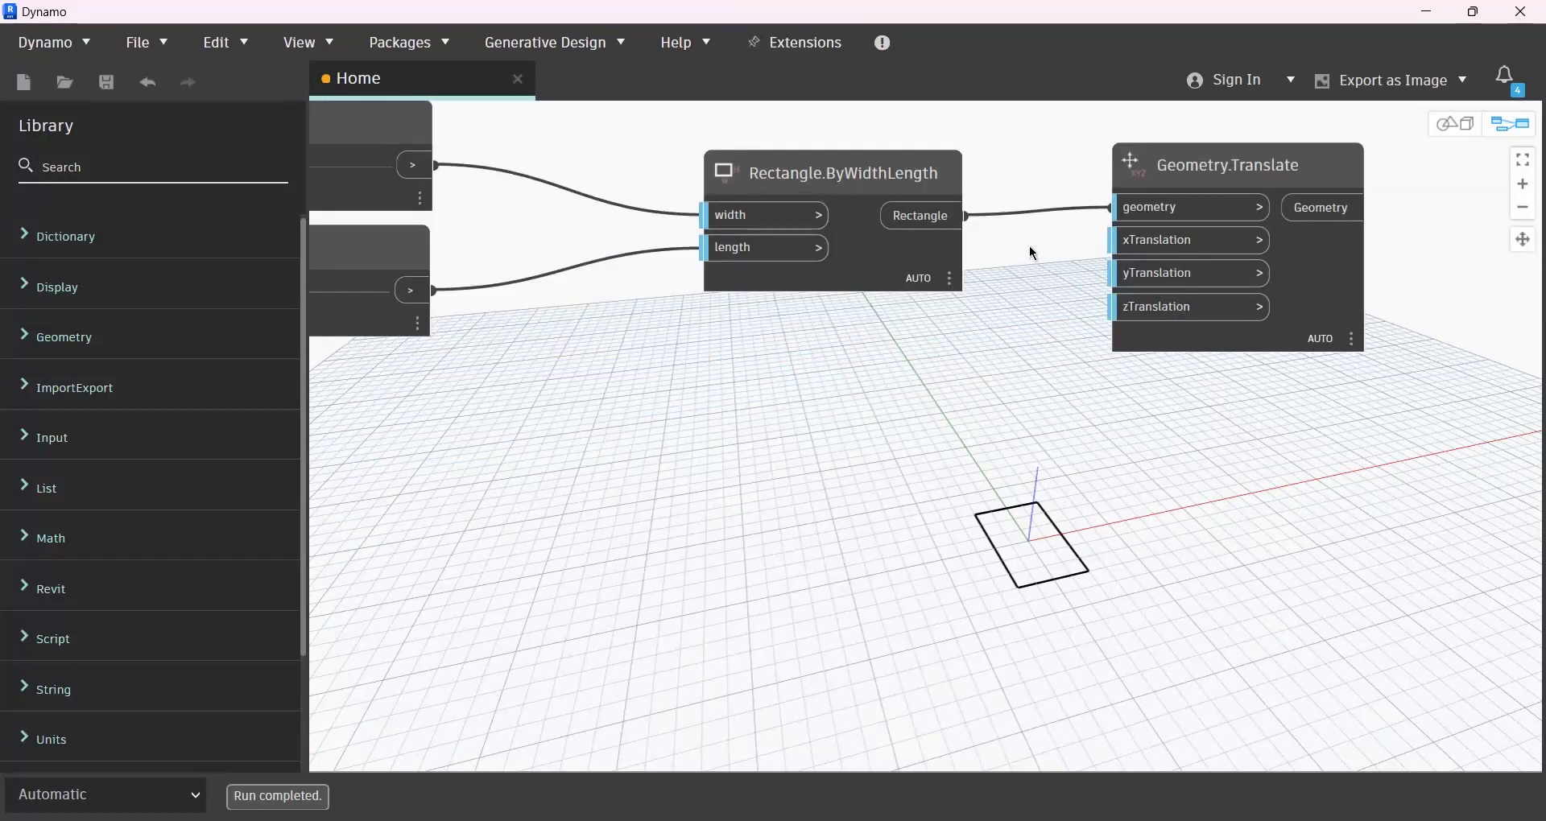
middle_click_drag(902, 394, 977, 405)
double_click(810, 394)
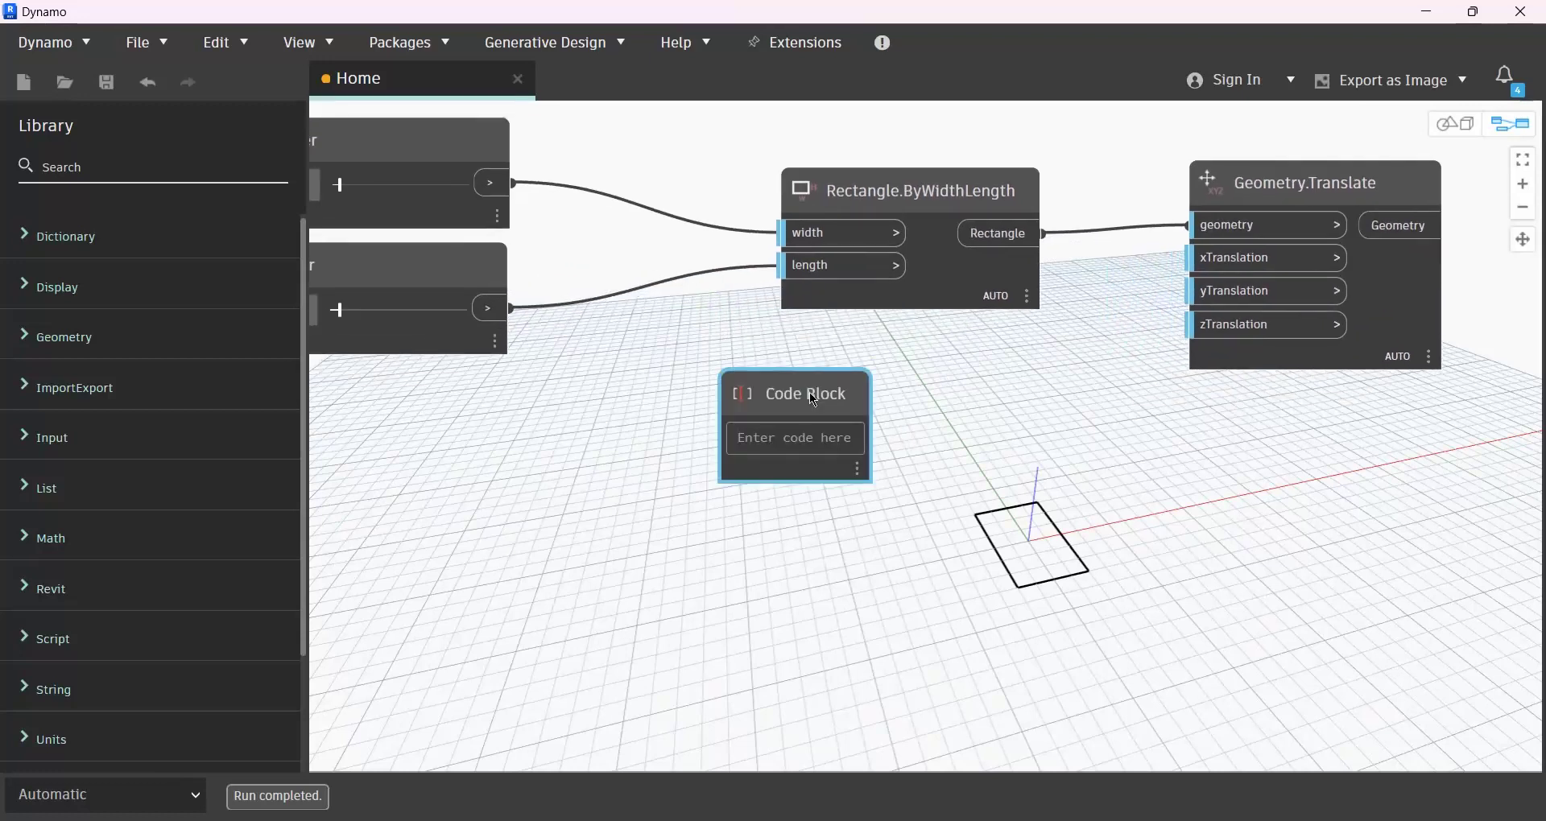
type("0")
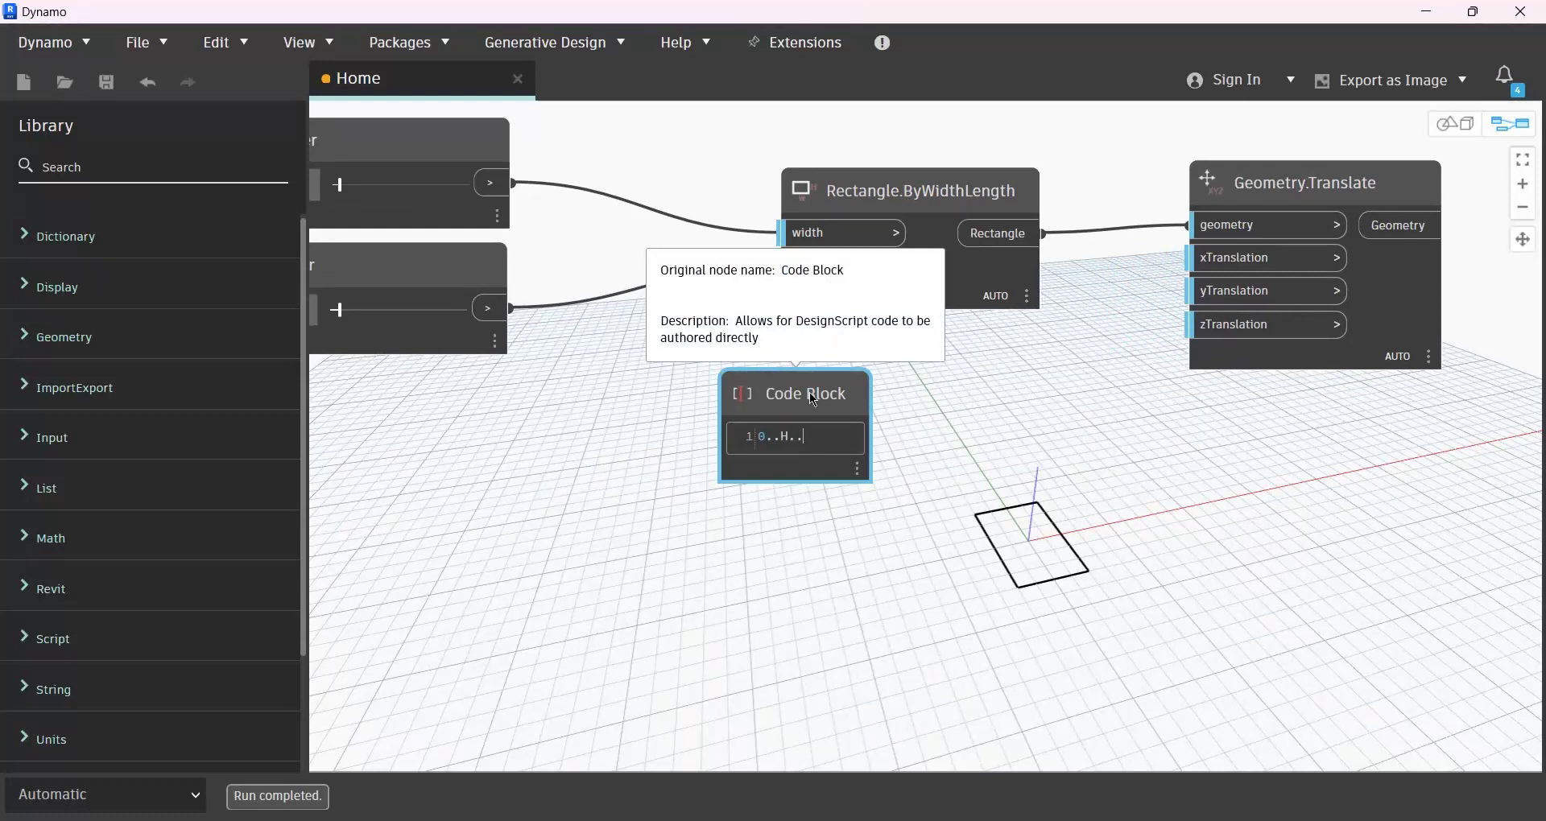
type("..H..#n;")
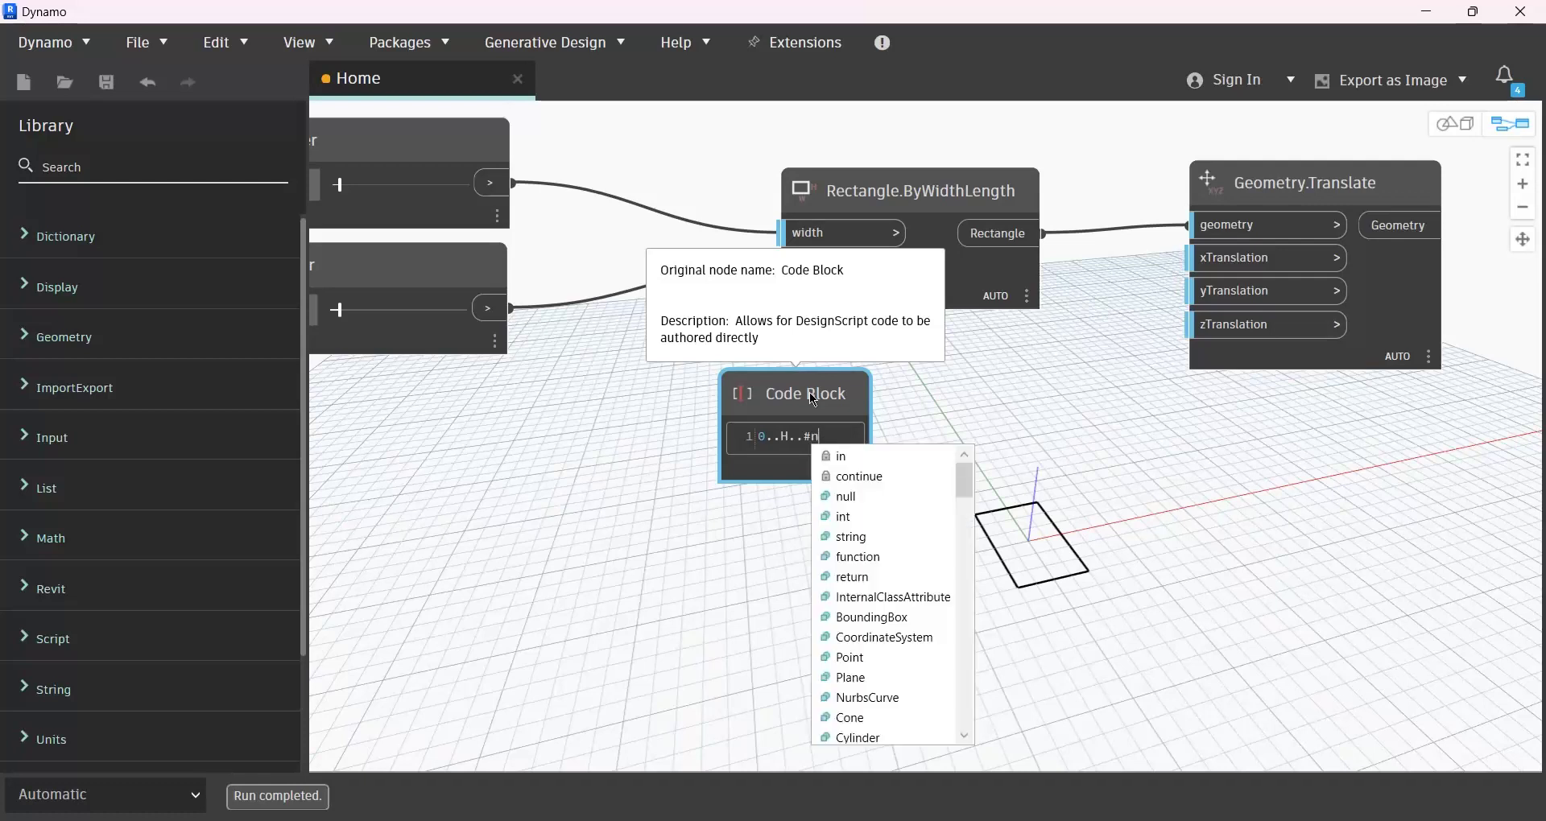
left_click(1076, 398)
scroll(1073, 392, "down", 2)
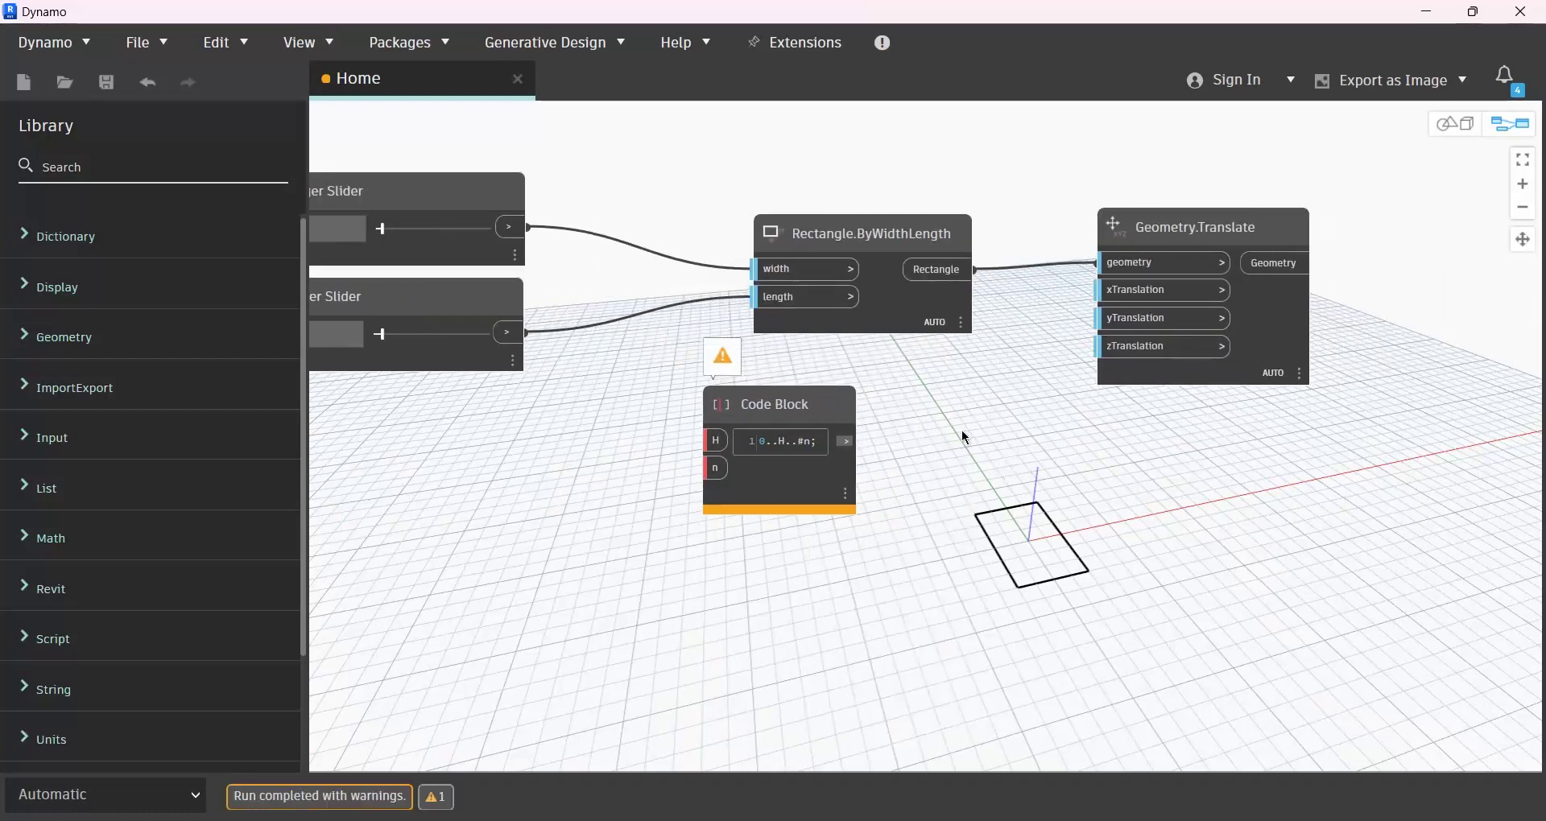
left_click_drag(803, 419, 905, 405)
Step: Duplicate the length slider, place the copy below it and connect it to the H input of the Code Block
middle_click_drag(934, 504, 1171, 463)
left_click(666, 257)
key("ctrl+c")
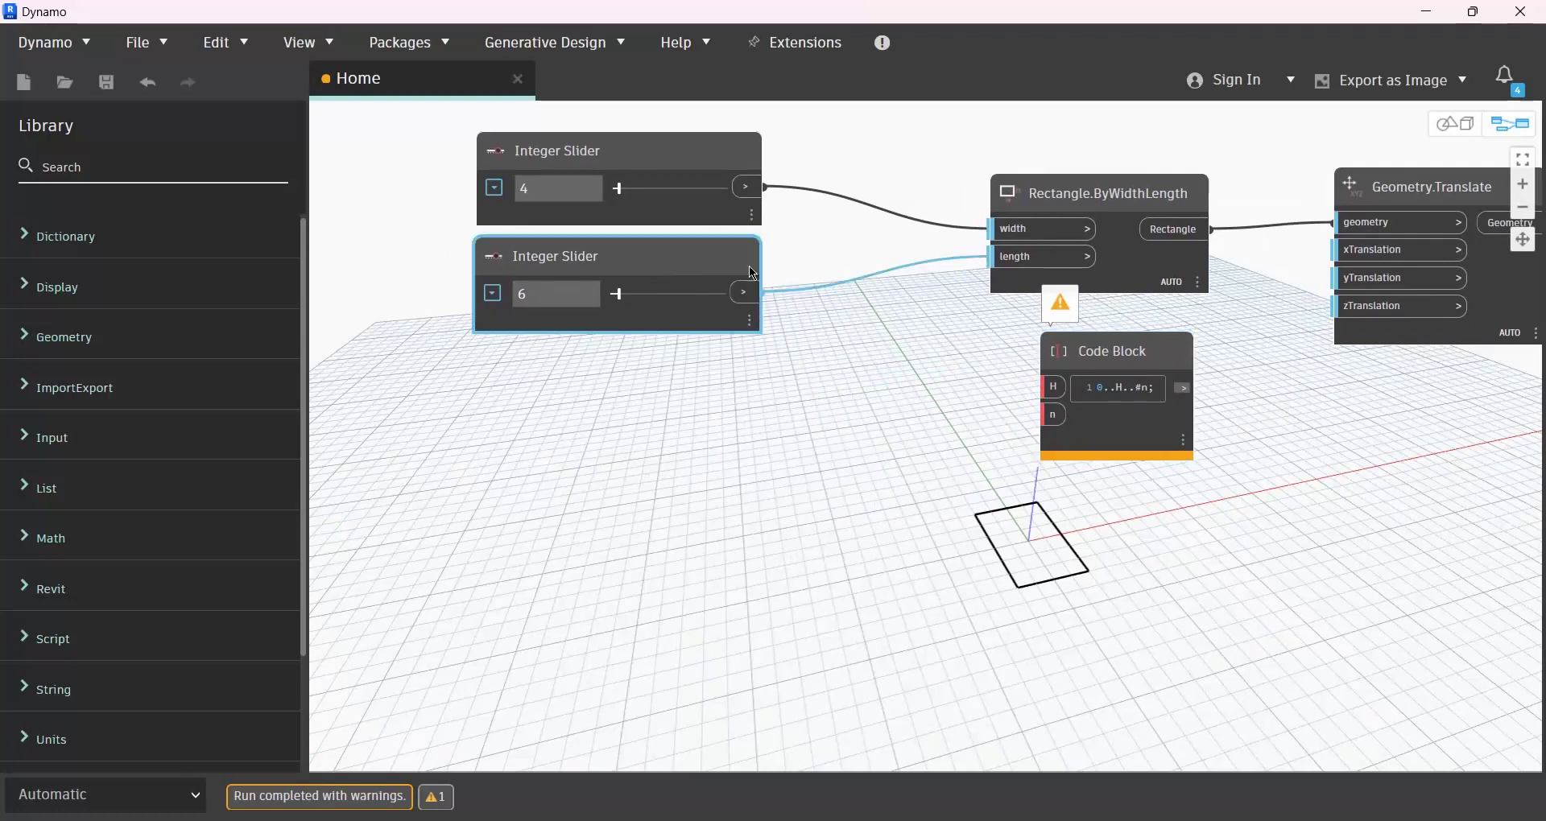
key("ctrl+v")
left_click_drag(917, 317, 593, 396)
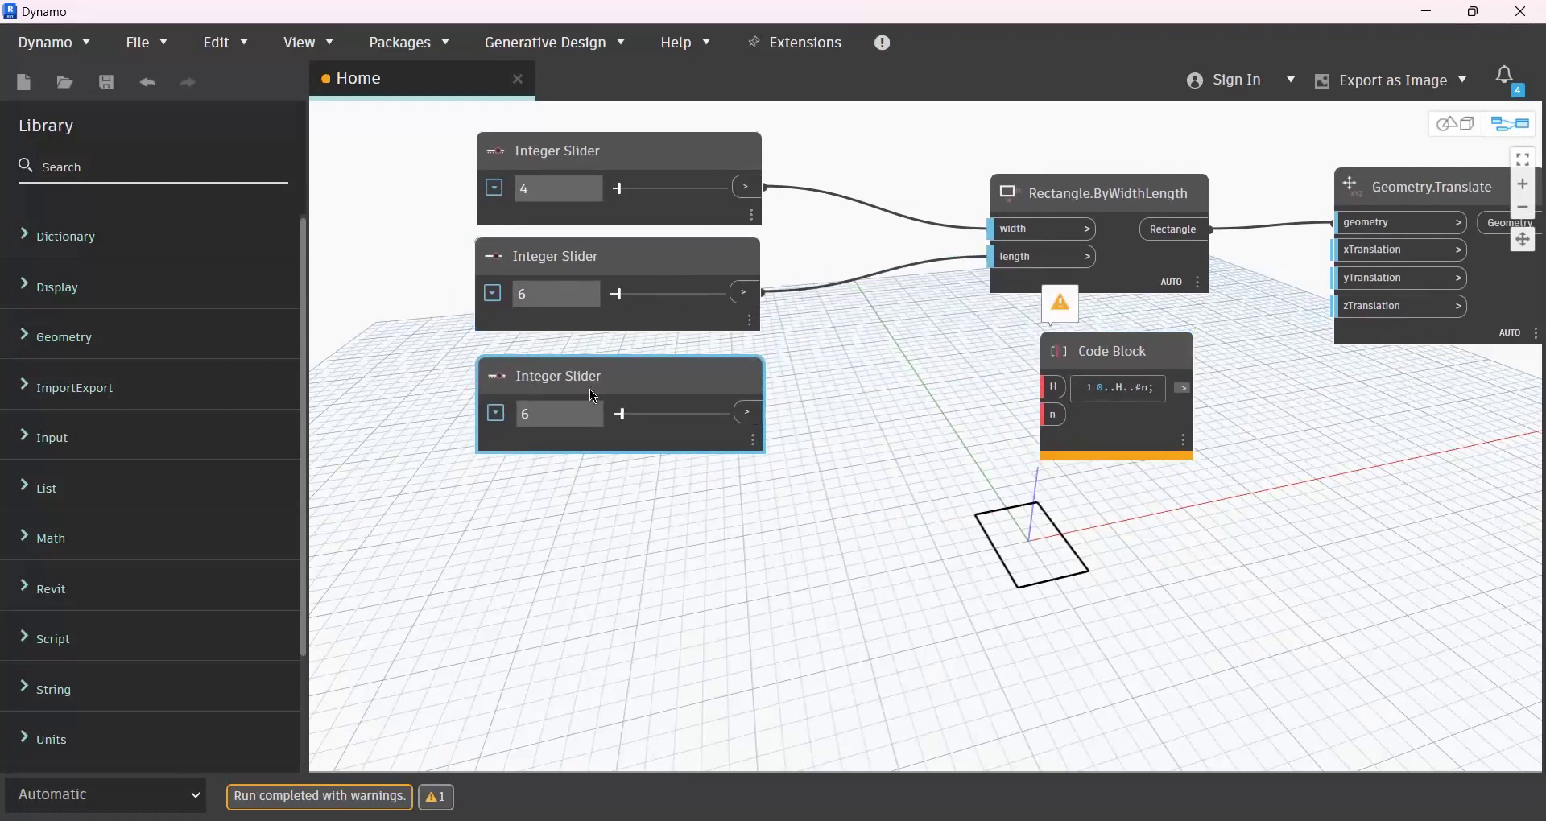
left_click(757, 414)
left_click(1050, 388)
Step: Paste another Integer Slider below the H slider and connect it to the n input of the Code Block
middle_click_drag(800, 494, 776, 457)
key("ctrl+v")
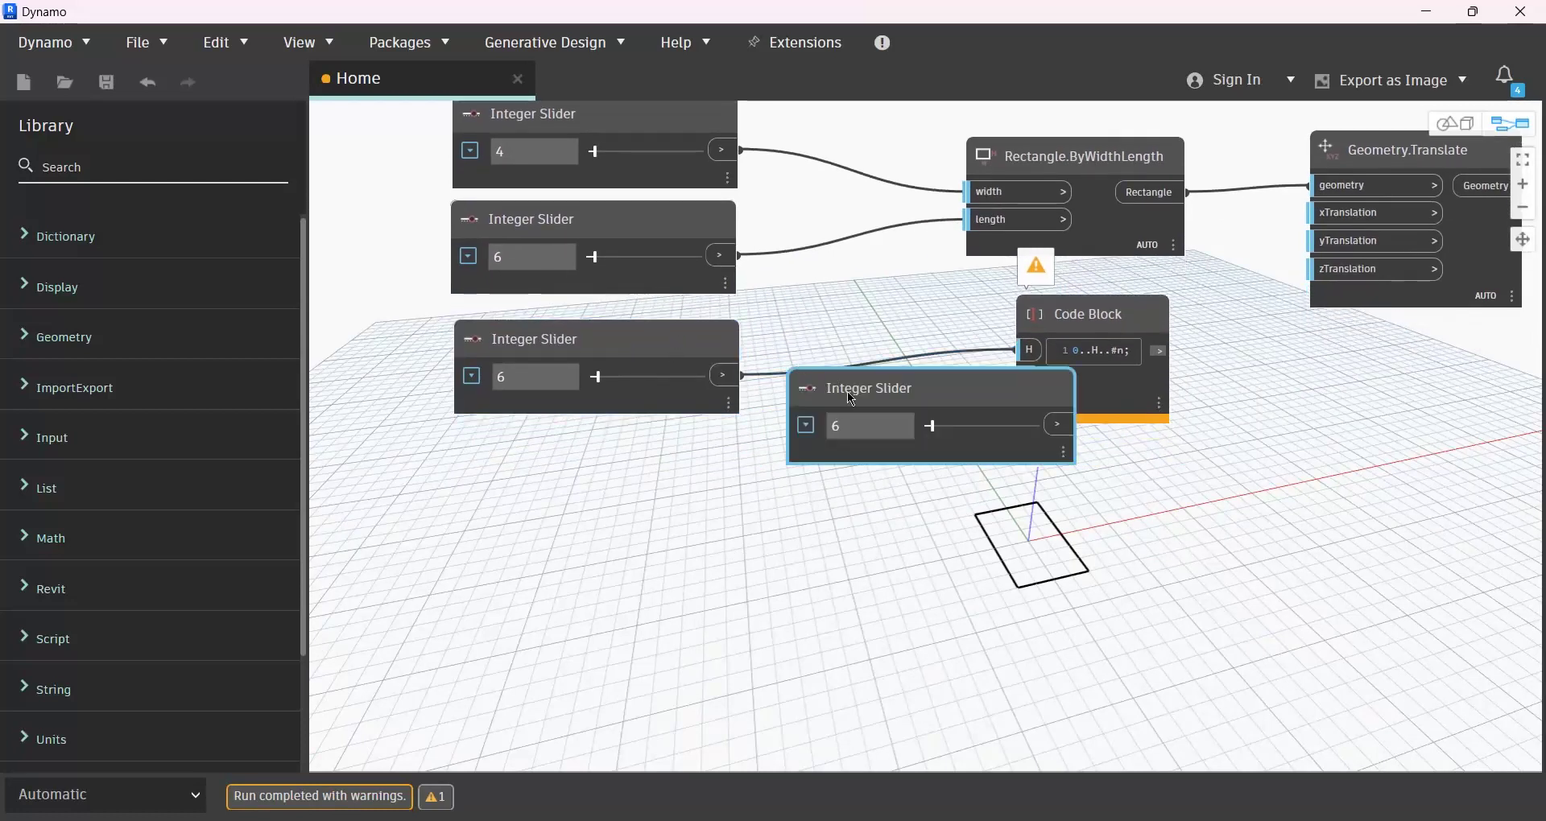
left_click_drag(847, 391, 506, 466)
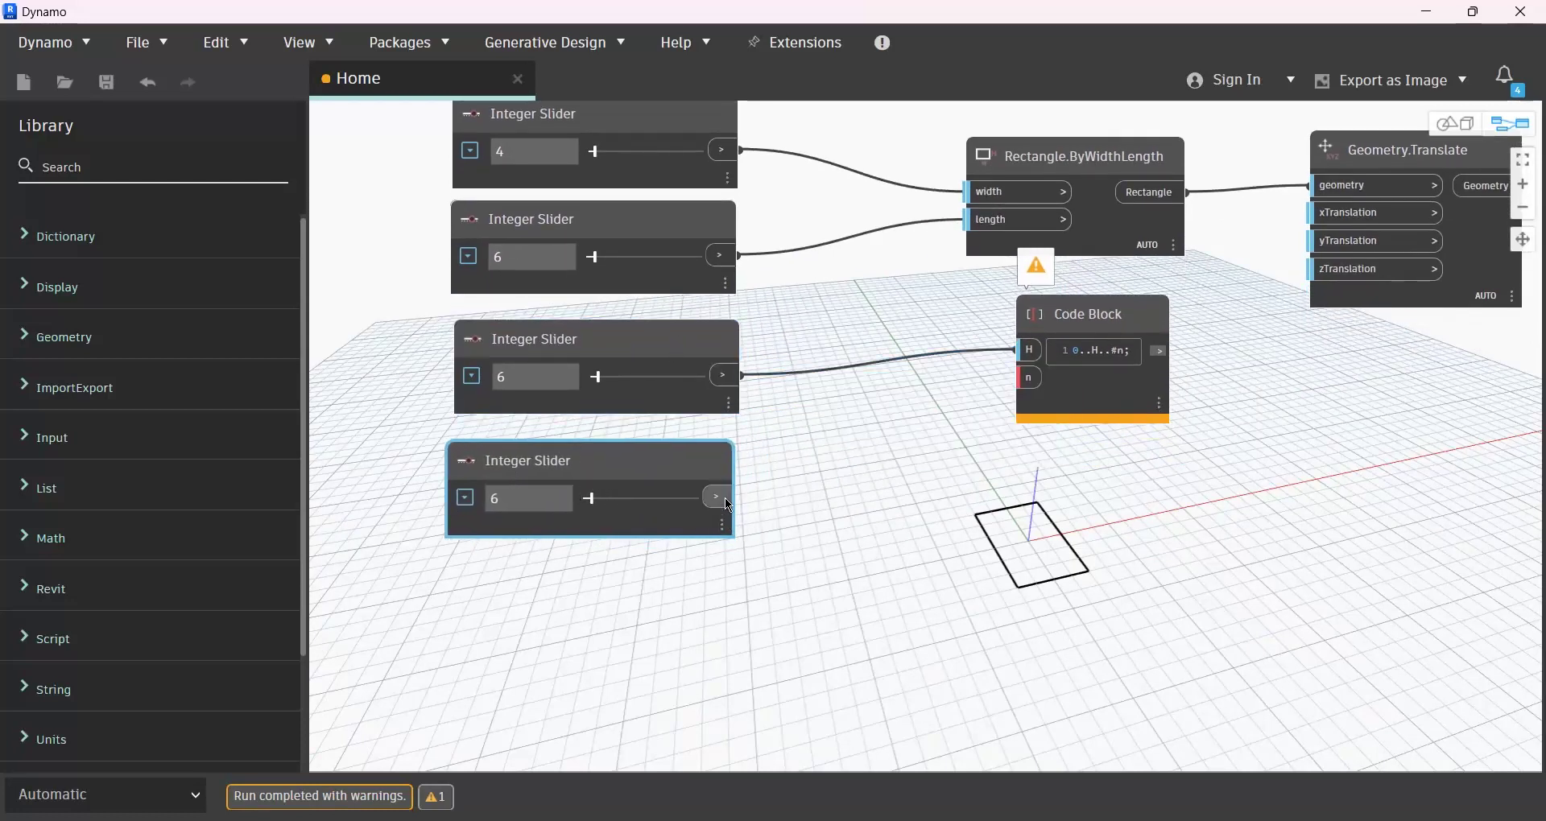
left_click_drag(930, 423, 1030, 378)
Step: Connect the Code Block output to the zTranslation input of Geometry.Translate
scroll(727, 241, "down", 3)
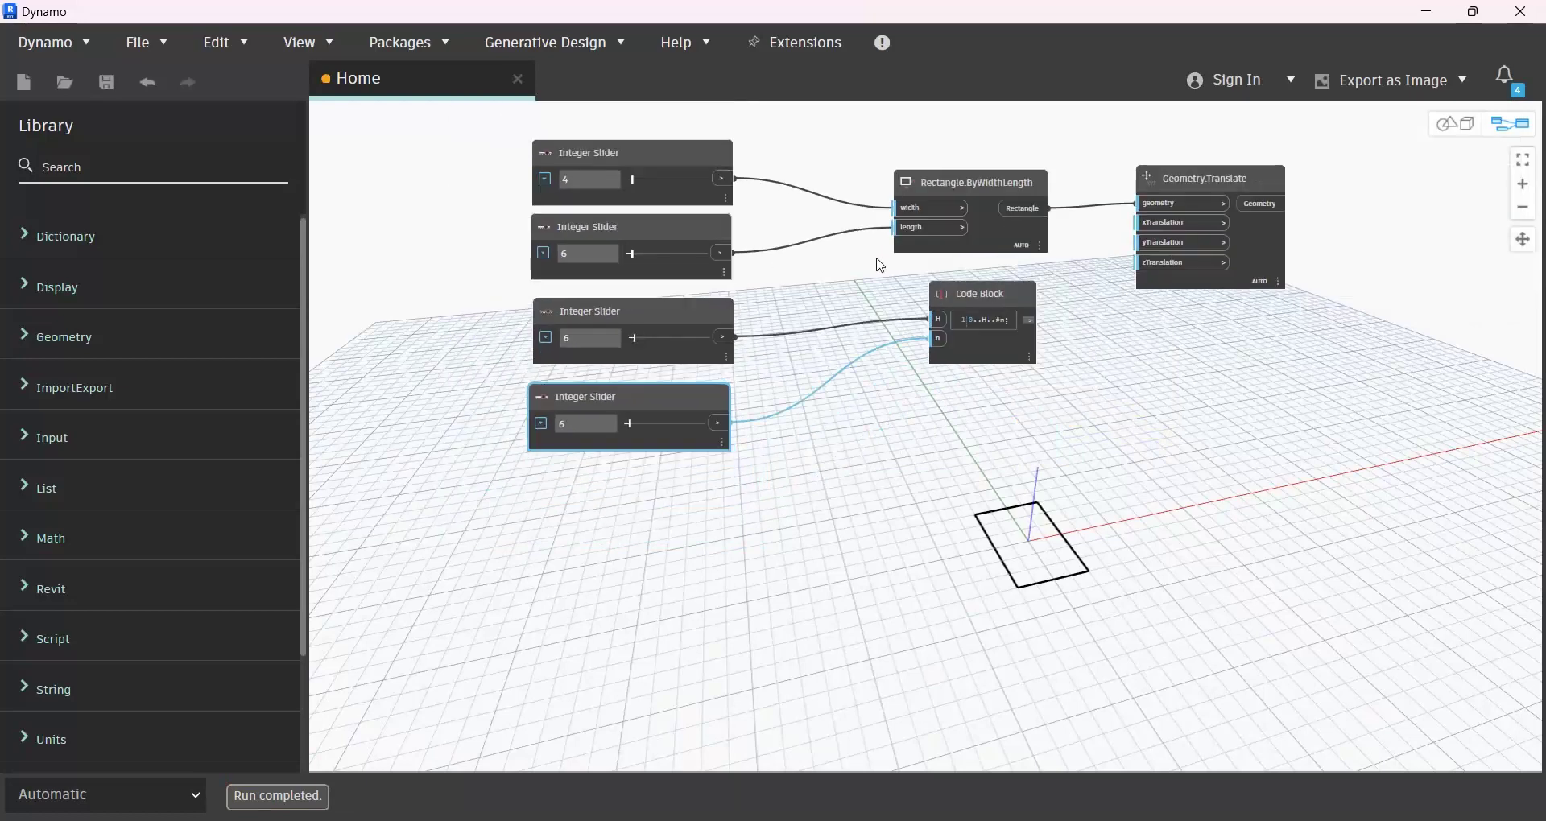
middle_click_drag(885, 331, 778, 281)
scroll(918, 277, "up", 1)
left_click_drag(920, 267, 1077, 207)
middle_click_drag(879, 581, 987, 557)
scroll(830, 265, "up", 1)
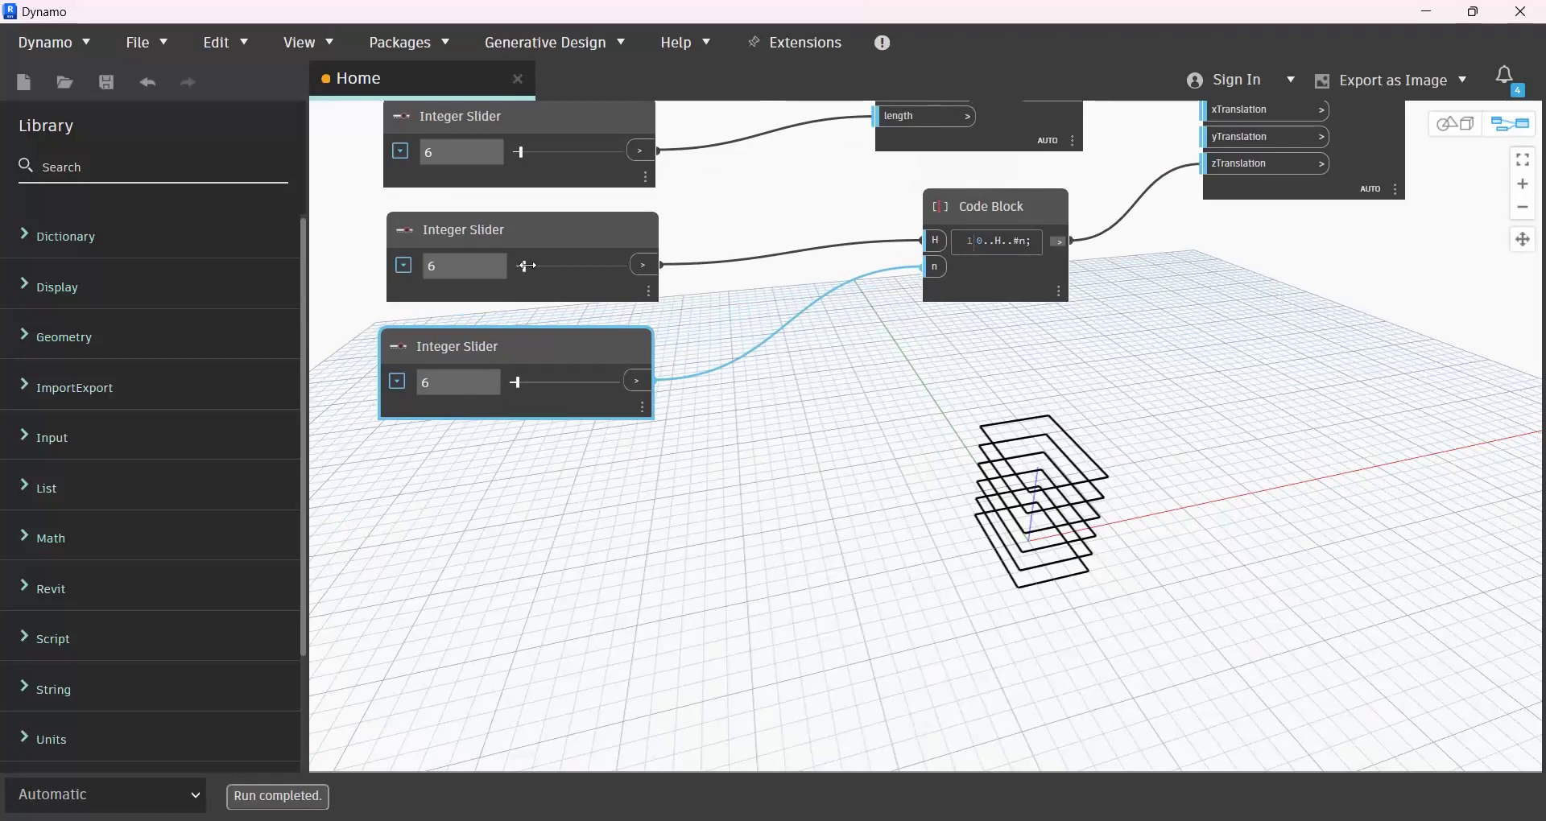
Step: Set the H slider to 20 and the n slider to 13
left_click_drag(532, 270, 542, 266)
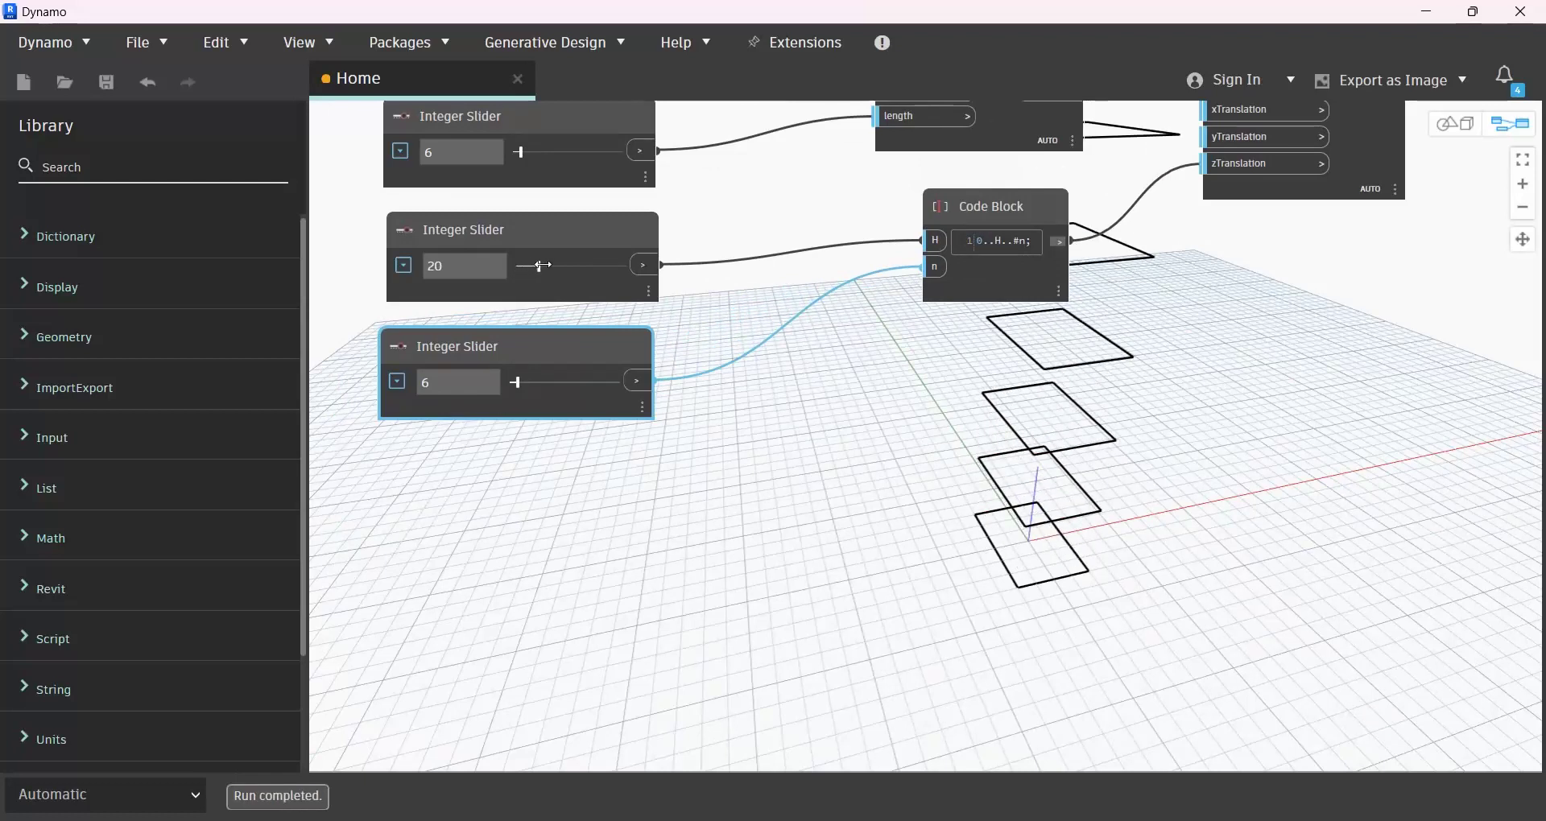
left_click_drag(519, 382, 530, 384)
Step: Examine the stack of translated rectangles from several angles in the geometry view, then return to the graph
scroll(760, 547, "down", 3)
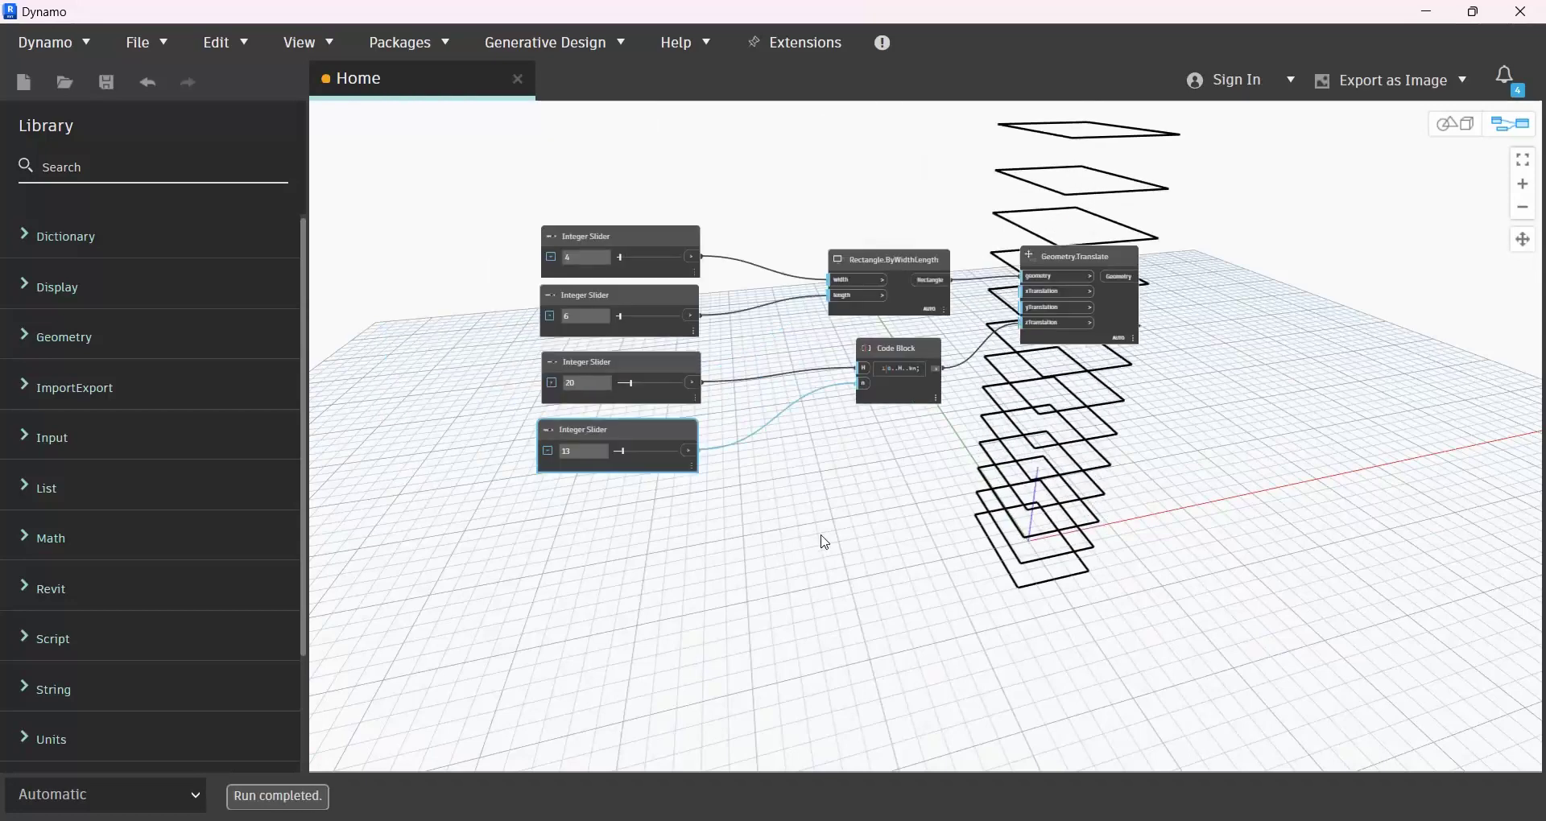
middle_click_drag(1128, 523, 960, 460)
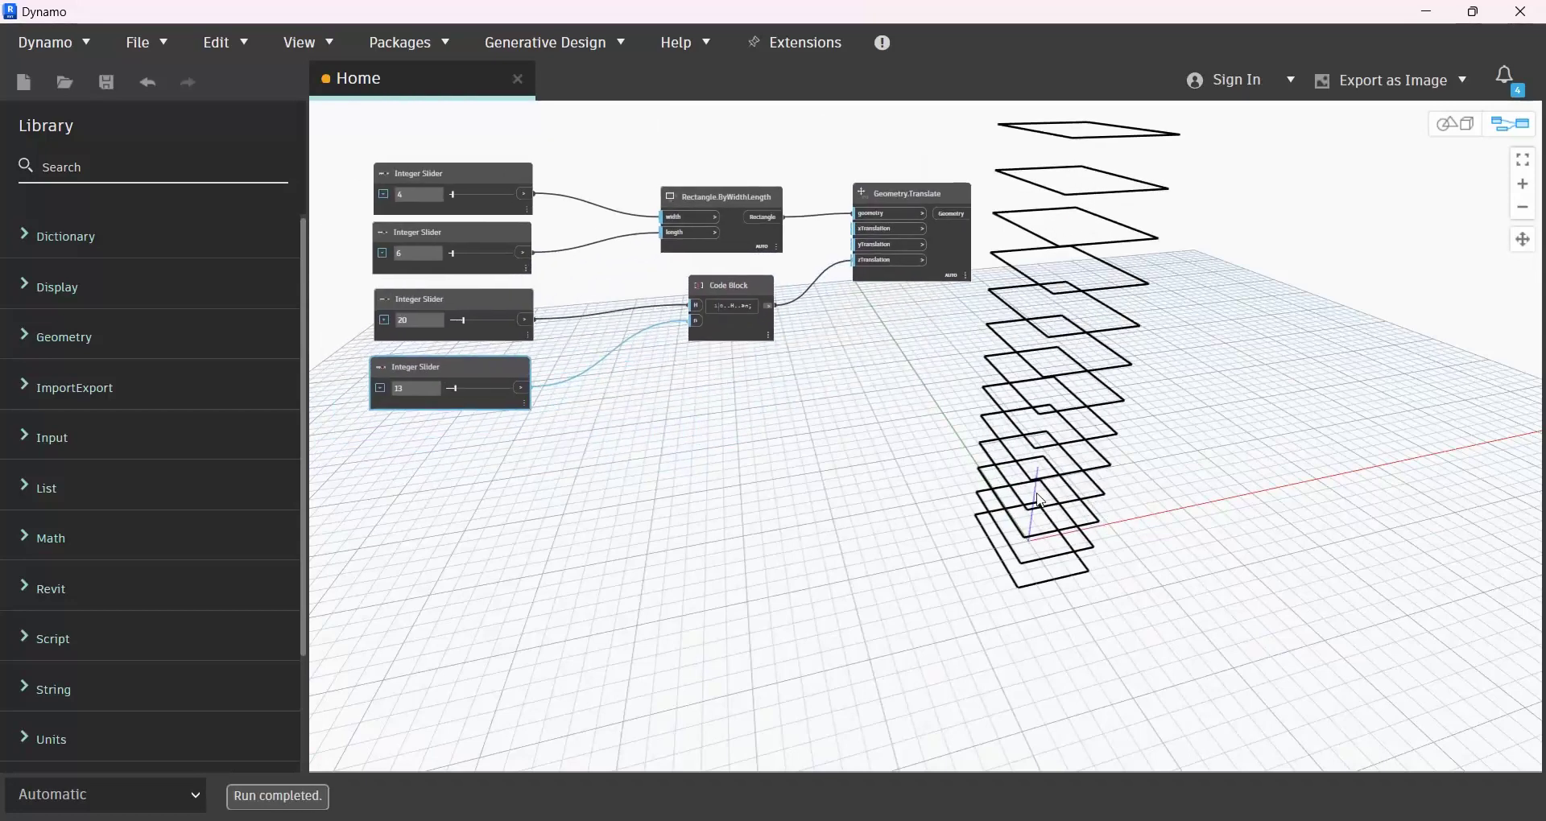
key("ctrl+b")
right_click_drag(1037, 503, 1039, 463)
scroll(1119, 587, "down", 3)
middle_click_drag(1127, 395, 1161, 462)
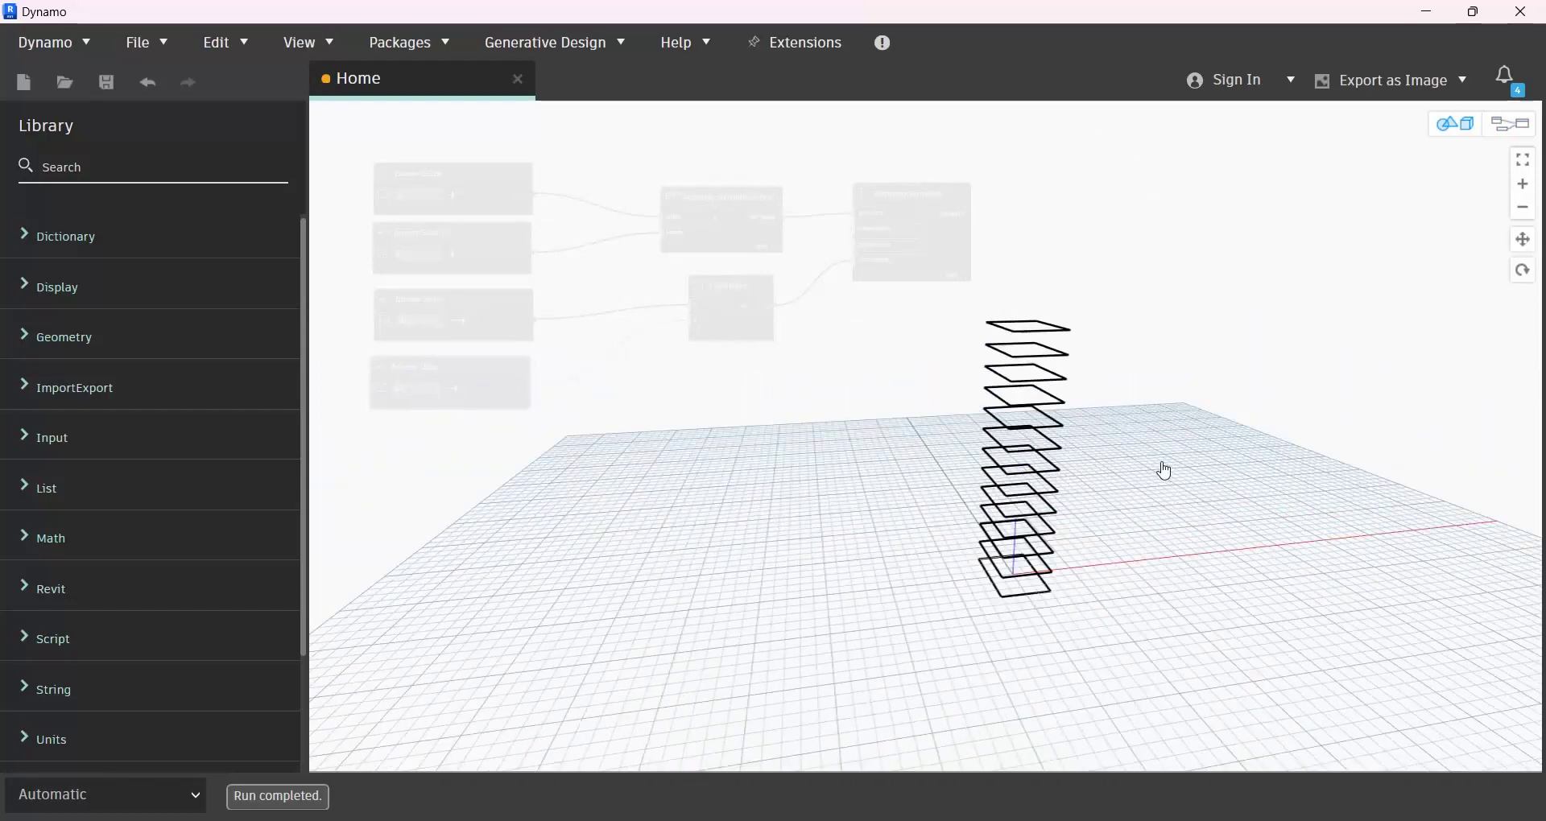
right_click_drag(1174, 467, 1152, 379)
key("ctrl+b")
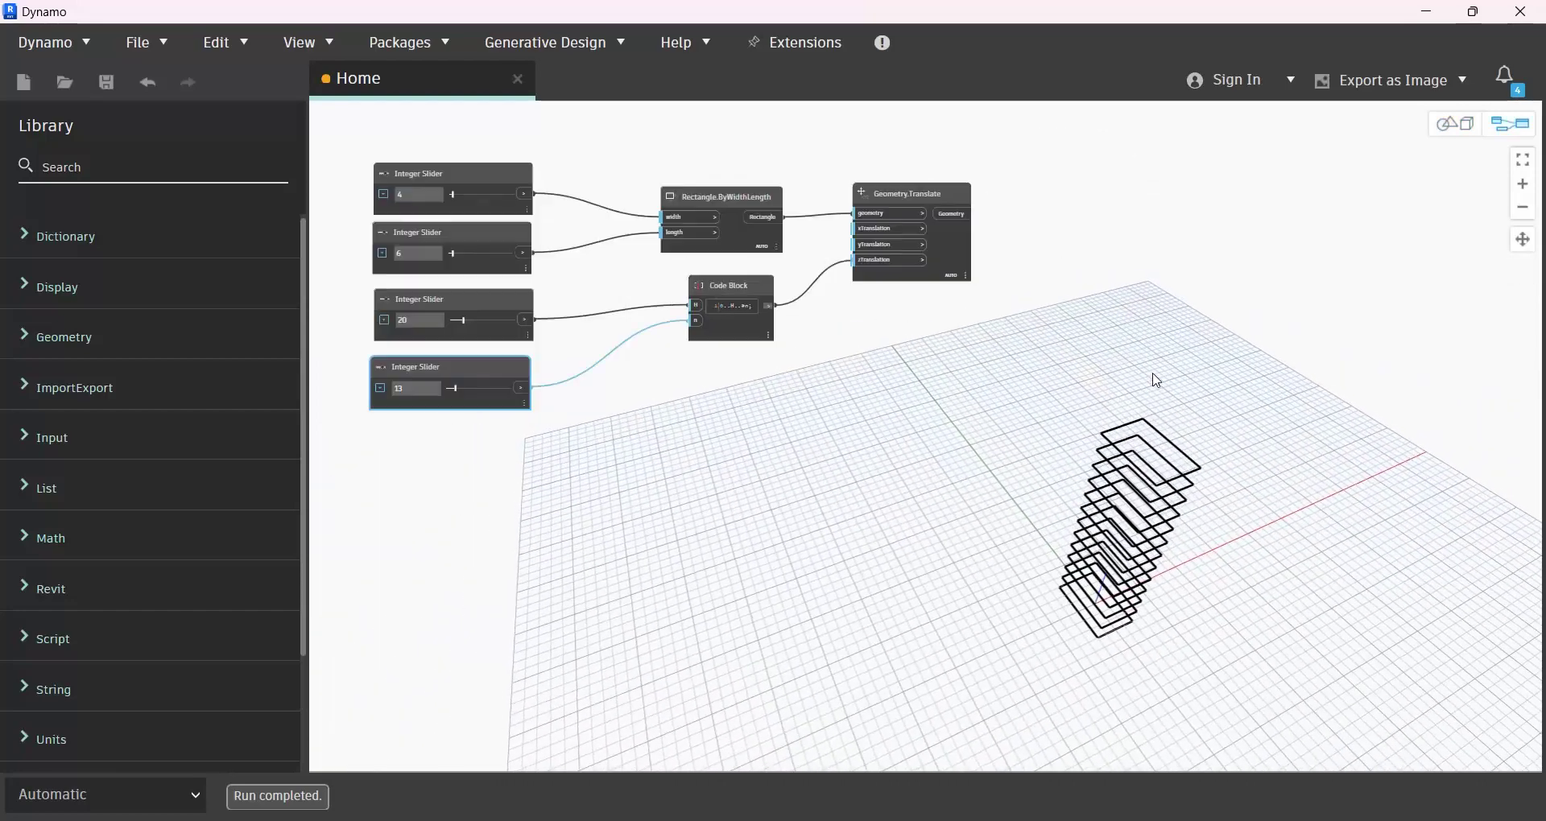
Step: Add a Geometry.Rotate node with origin, axis and degrees inputs, and connect the Geometry.Translate output to its geometry input
scroll(1056, 220, "up", 3)
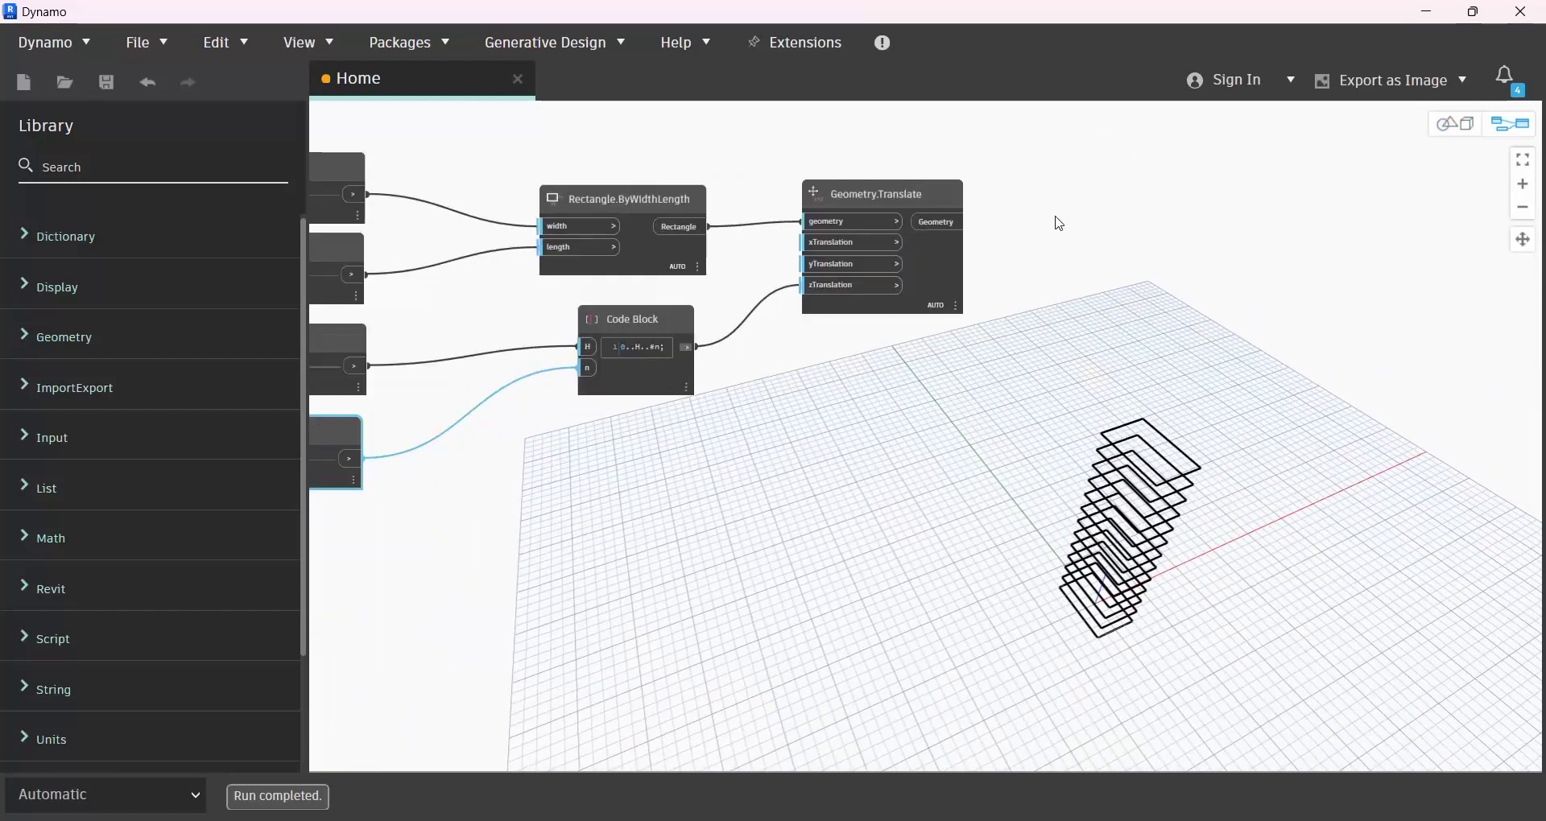
right_click(1083, 271)
type("rotat")
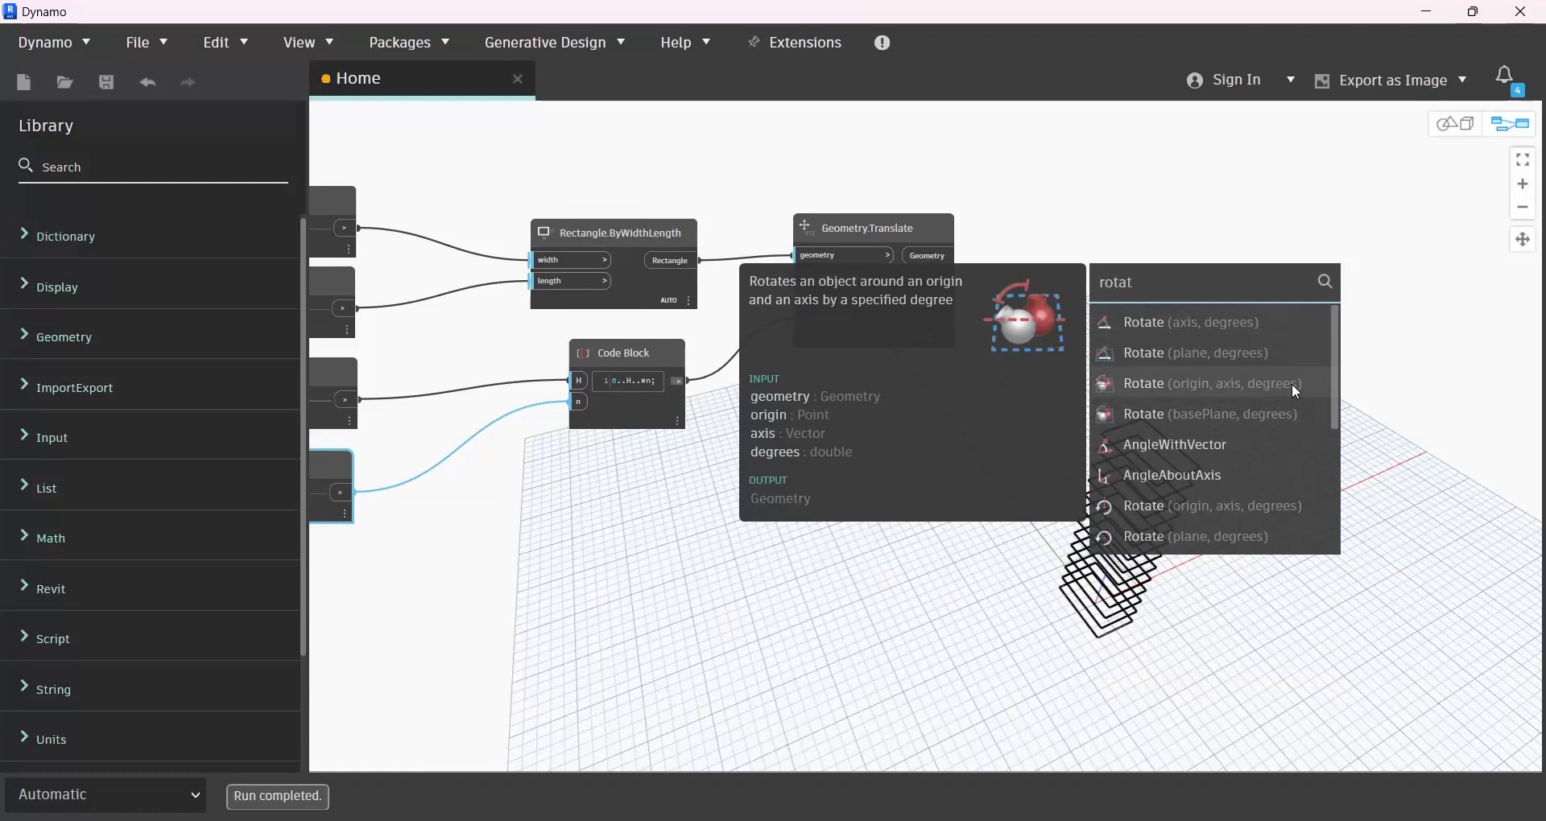
left_click(1292, 384)
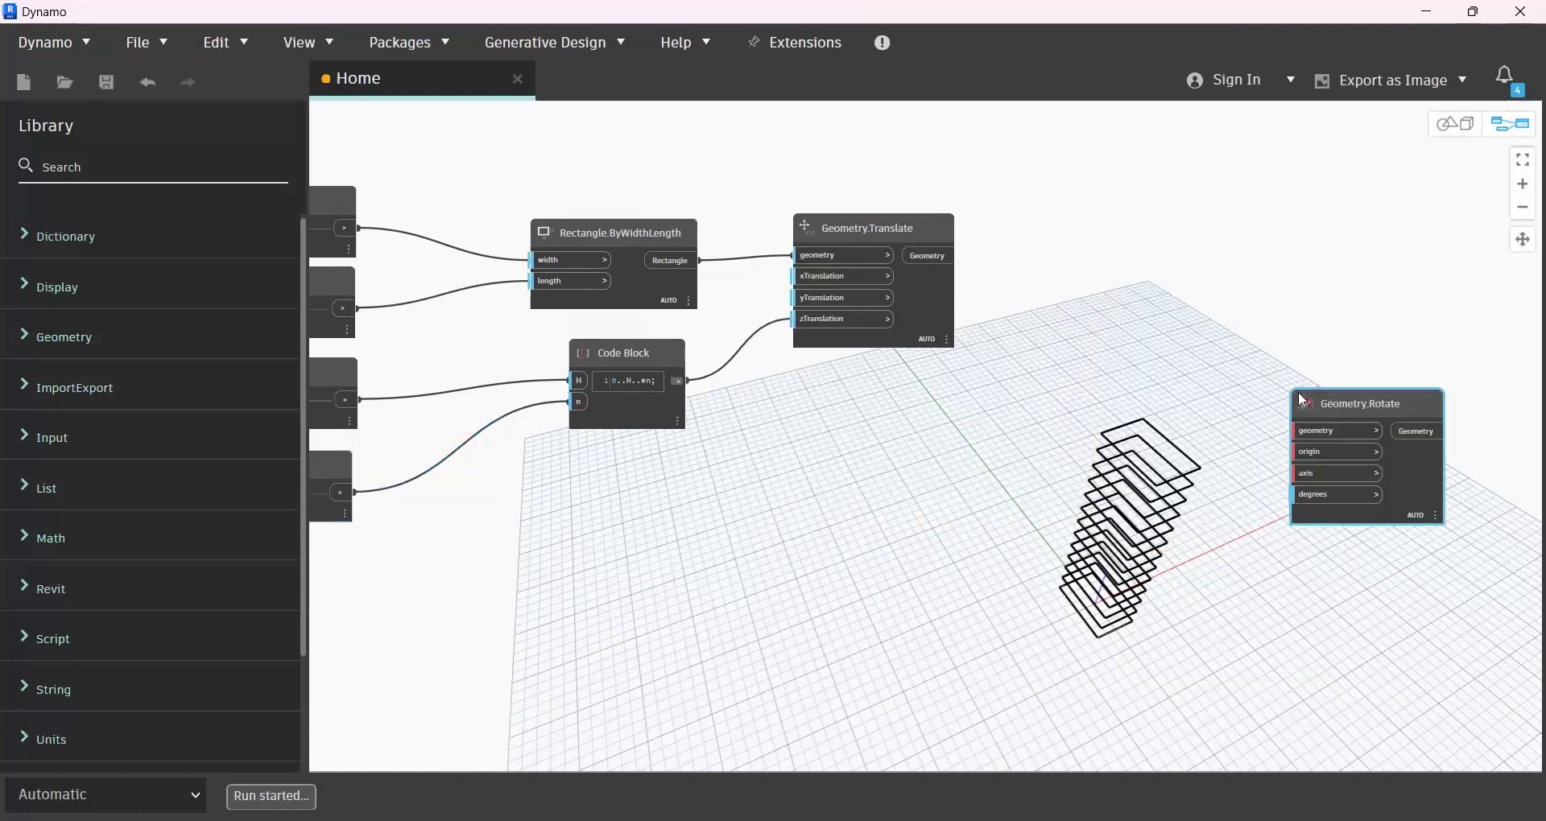
left_click_drag(1288, 394, 1094, 233)
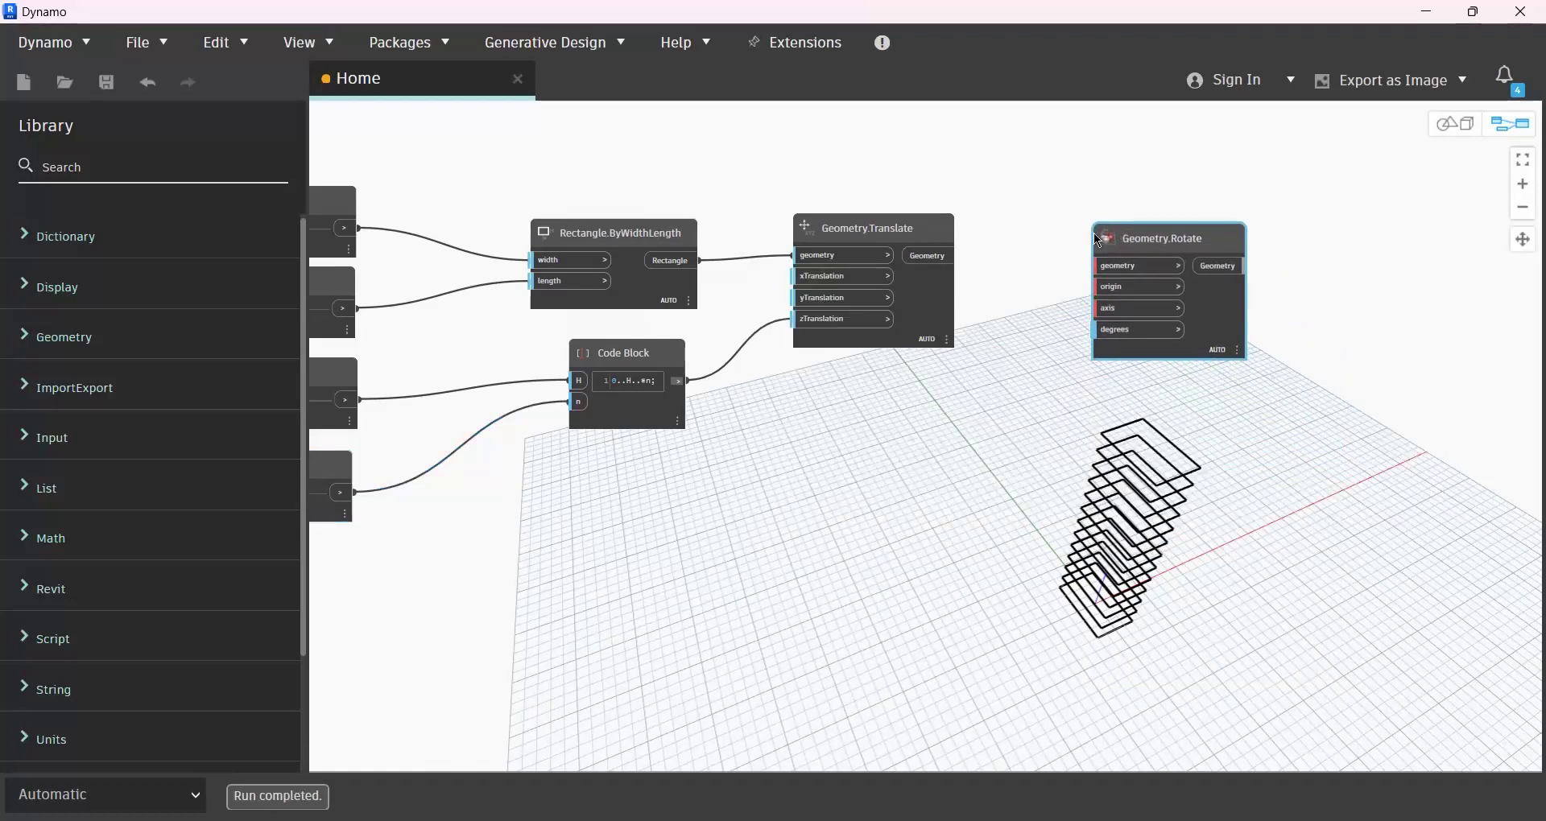
left_click(927, 256)
scroll(962, 306, "up", 3)
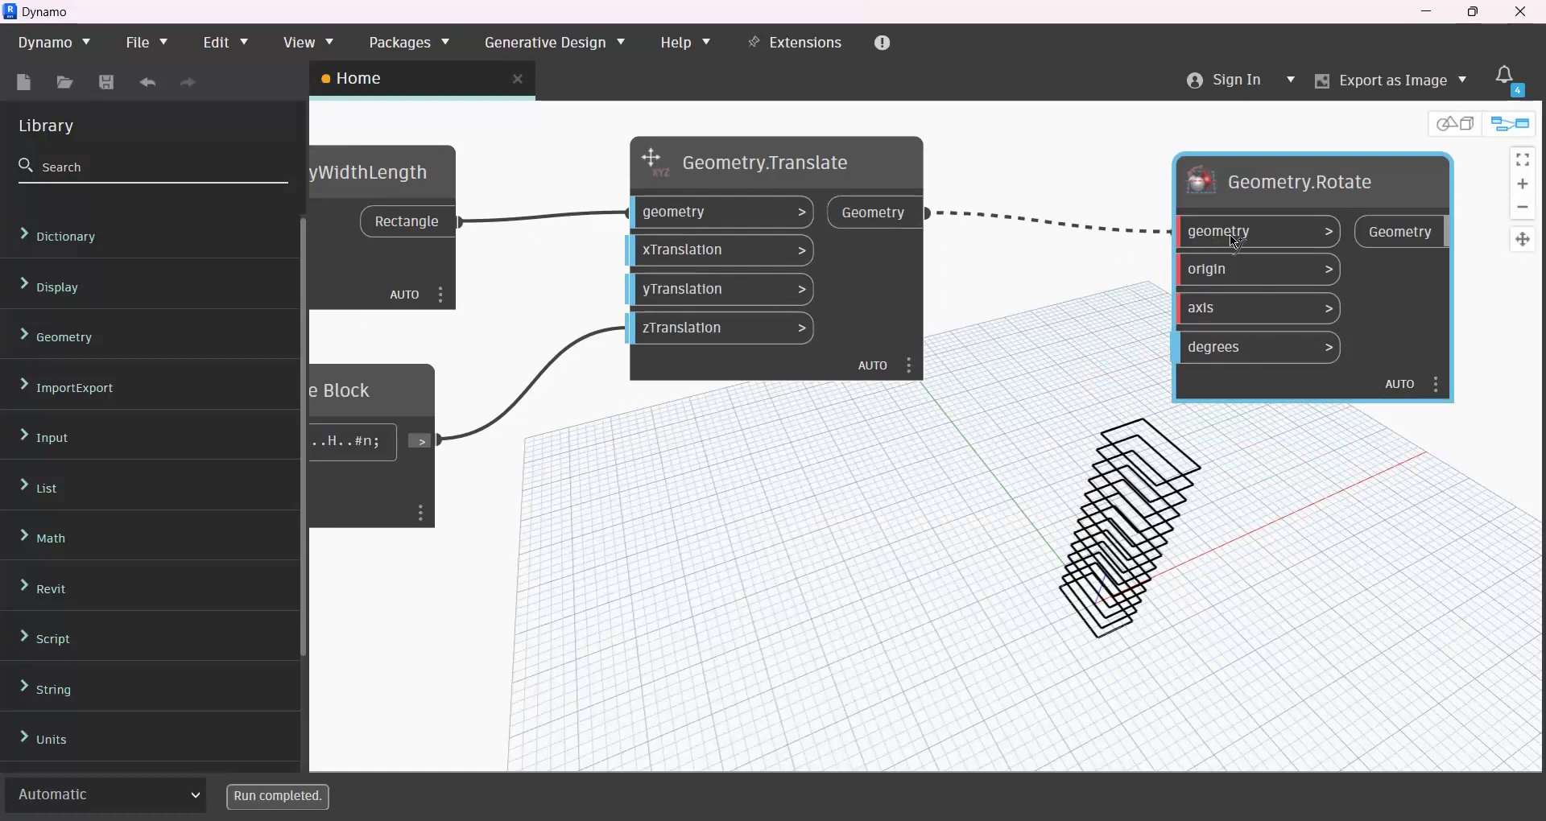
left_click(1176, 232)
Step: Add a Point.ByCoordinates node above Rectangle.ByWidthLength and connect its Point output to the origin input of Geometry.Rotate
scroll(1176, 233, "down", 2)
middle_click_drag(1259, 334, 1289, 288)
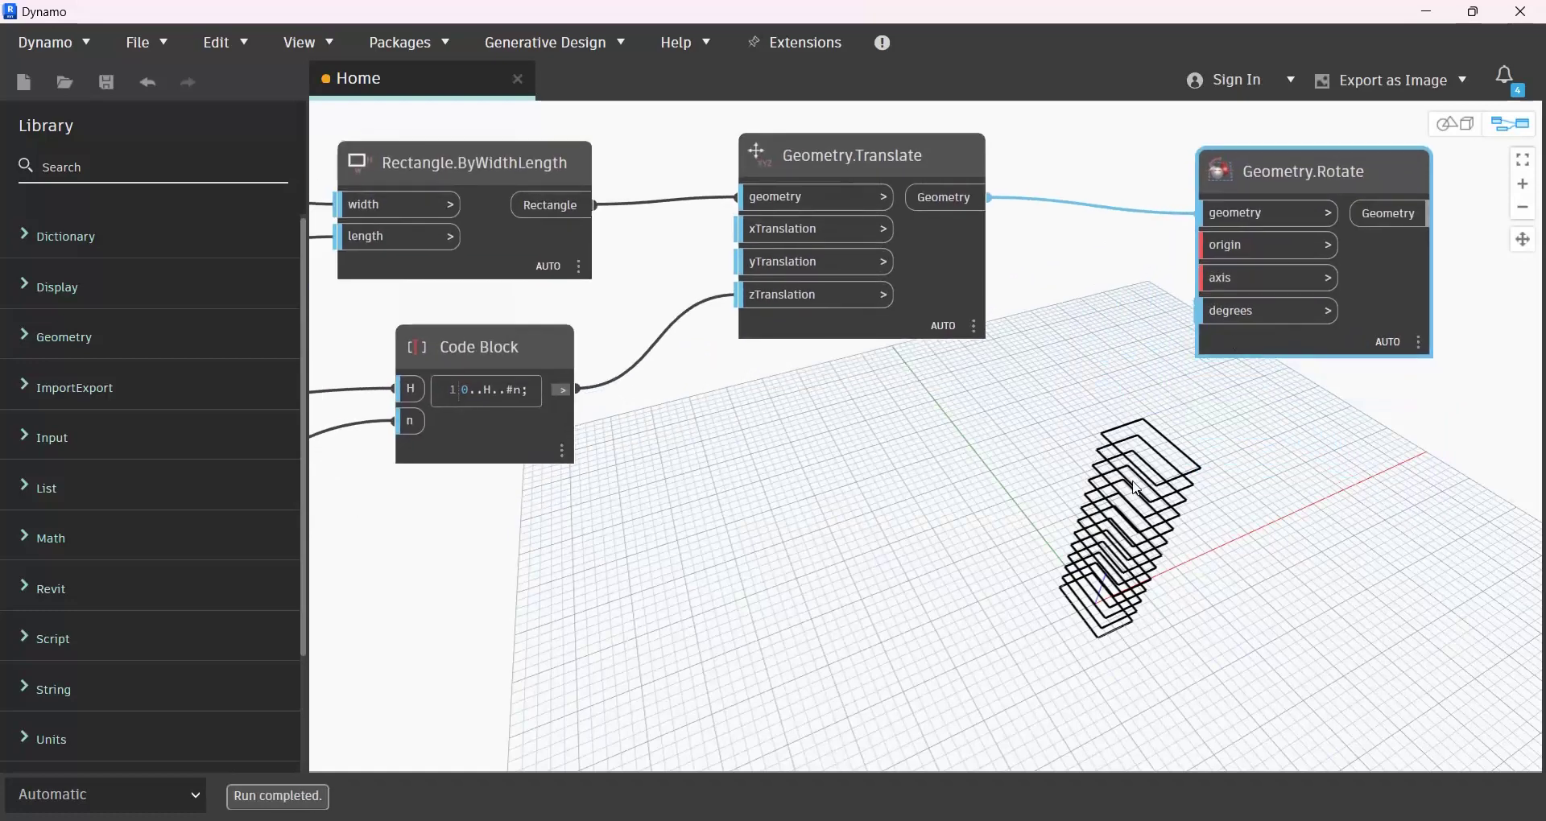
middle_click_drag(935, 593, 1187, 631)
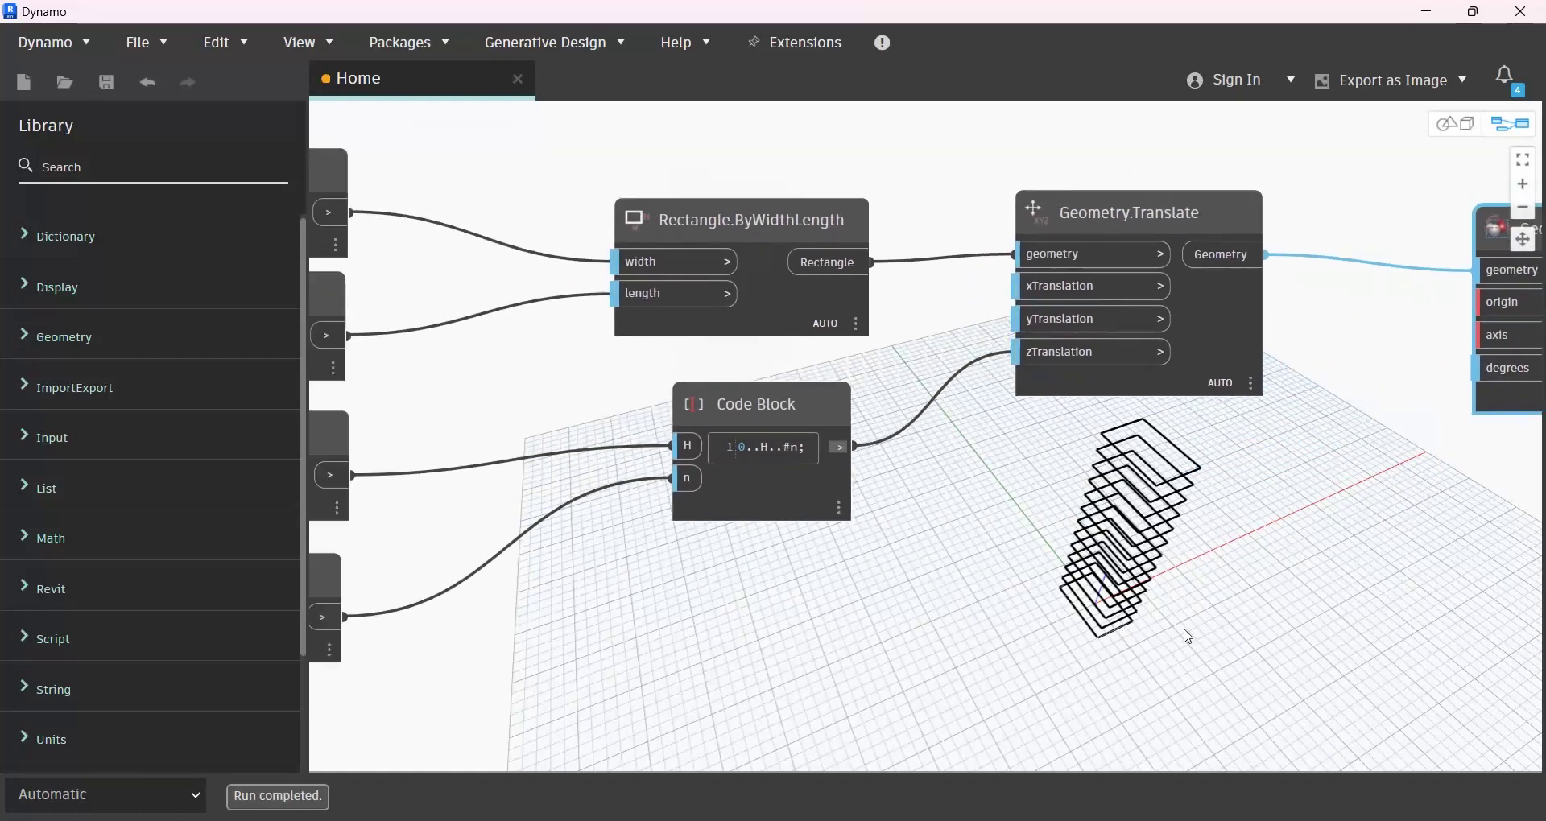
scroll(886, 489, "down", 2)
right_click(811, 208)
type("point")
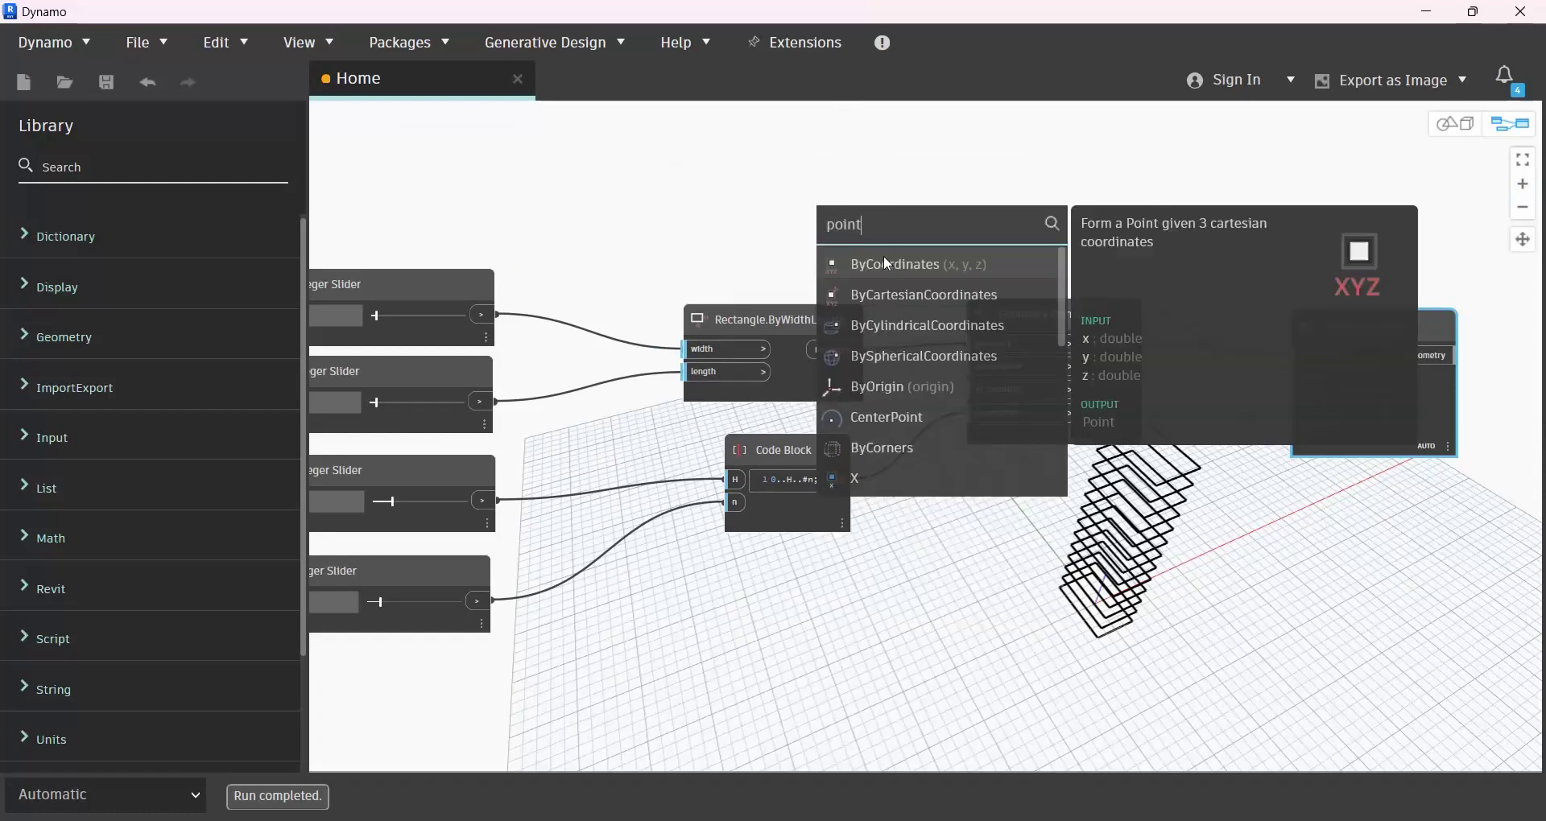
left_click(882, 258)
left_click_drag(944, 269, 866, 167)
left_click(851, 176)
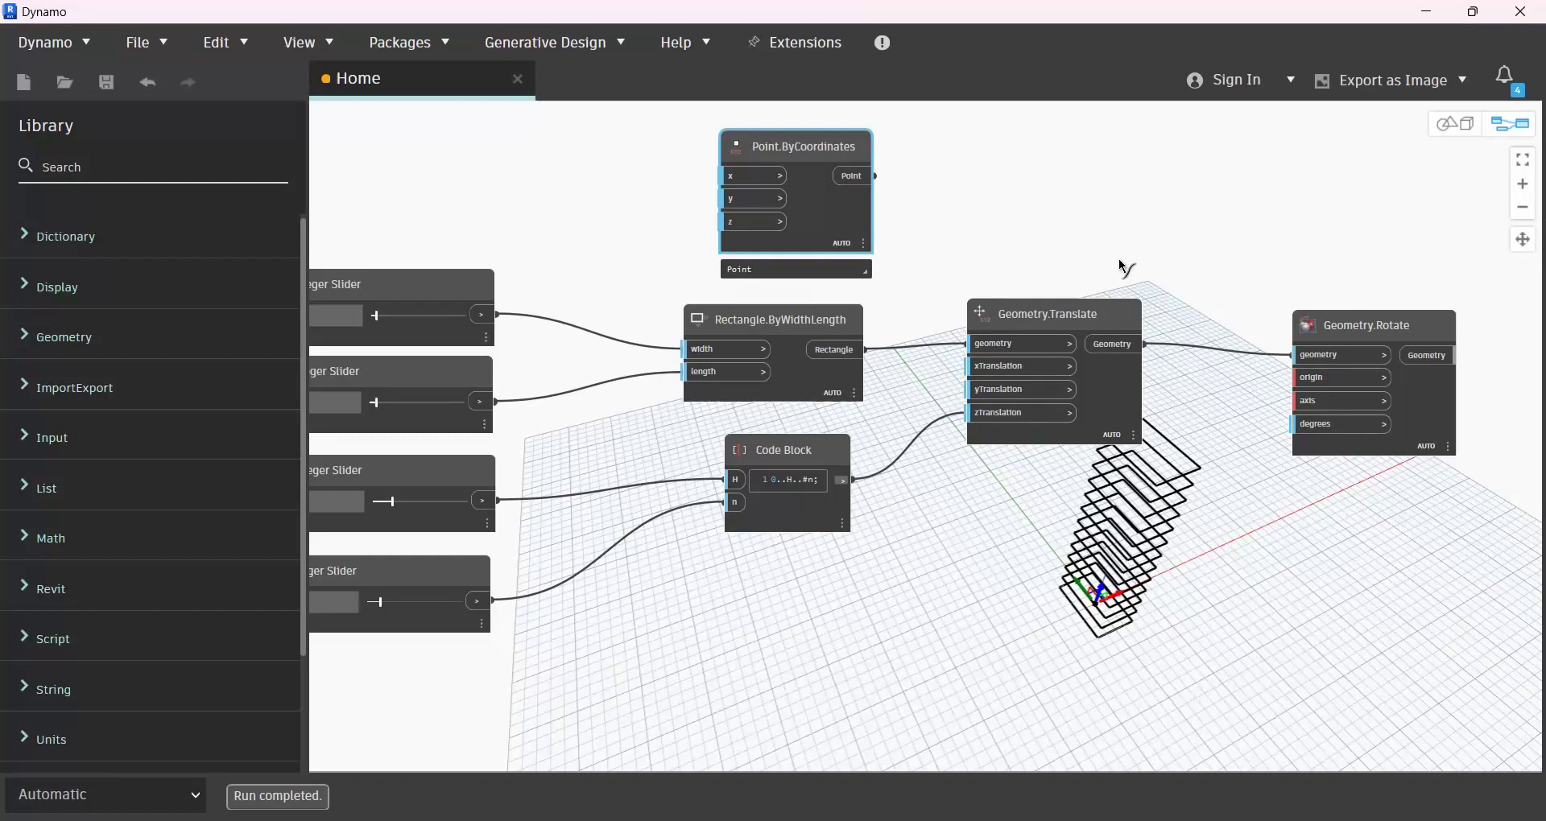
left_click(1343, 378)
Step: Add a Vector.ZAxis node below Geometry.Translate and connect its Vector output to the axis input of Geometry.Rotate
middle_click_drag(878, 615, 760, 520)
scroll(1203, 328, "up", 3)
right_click(880, 487)
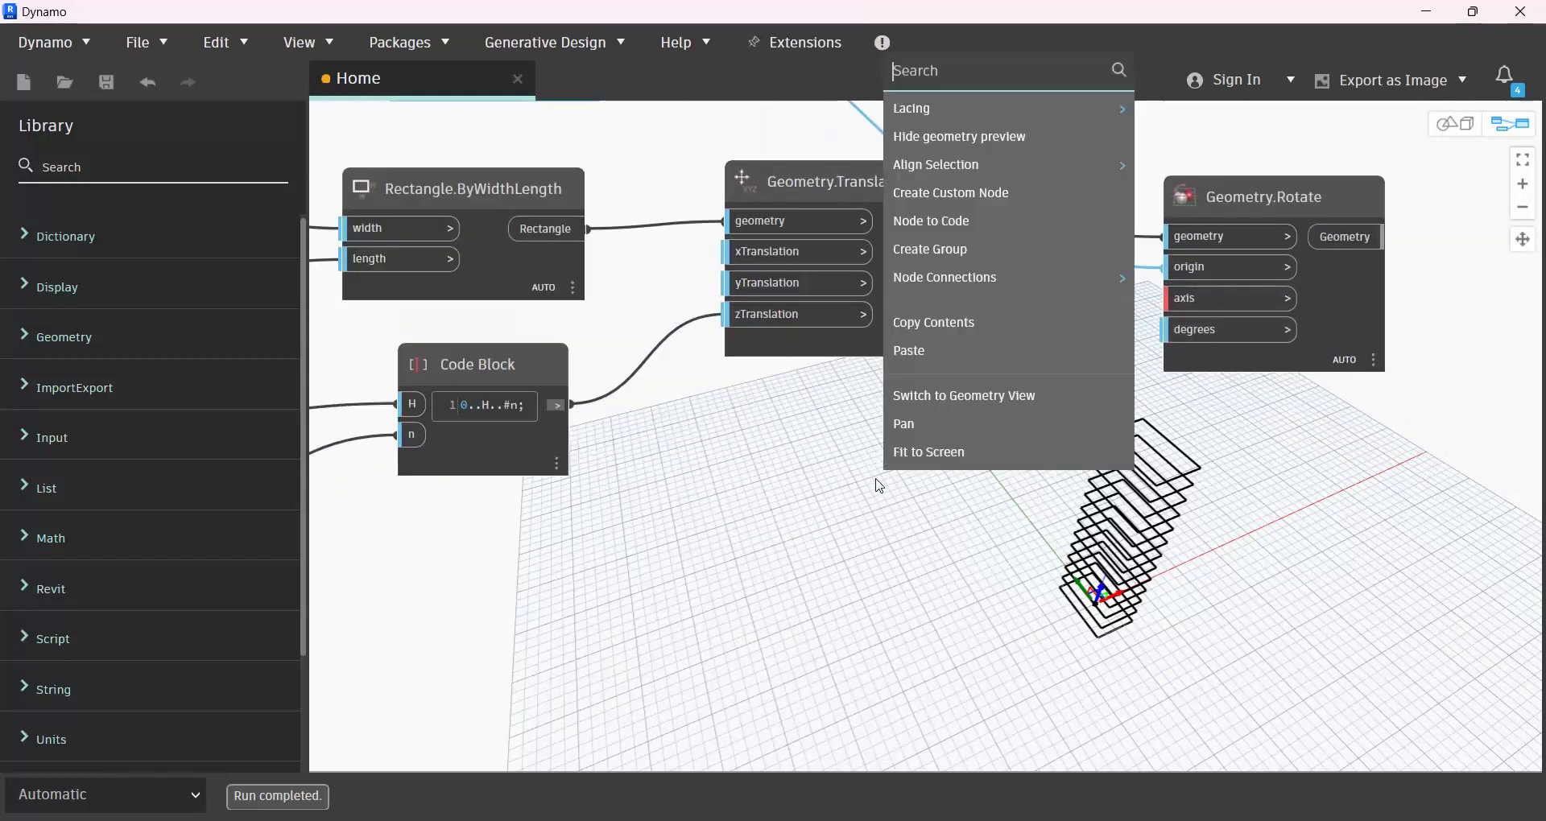
type("z")
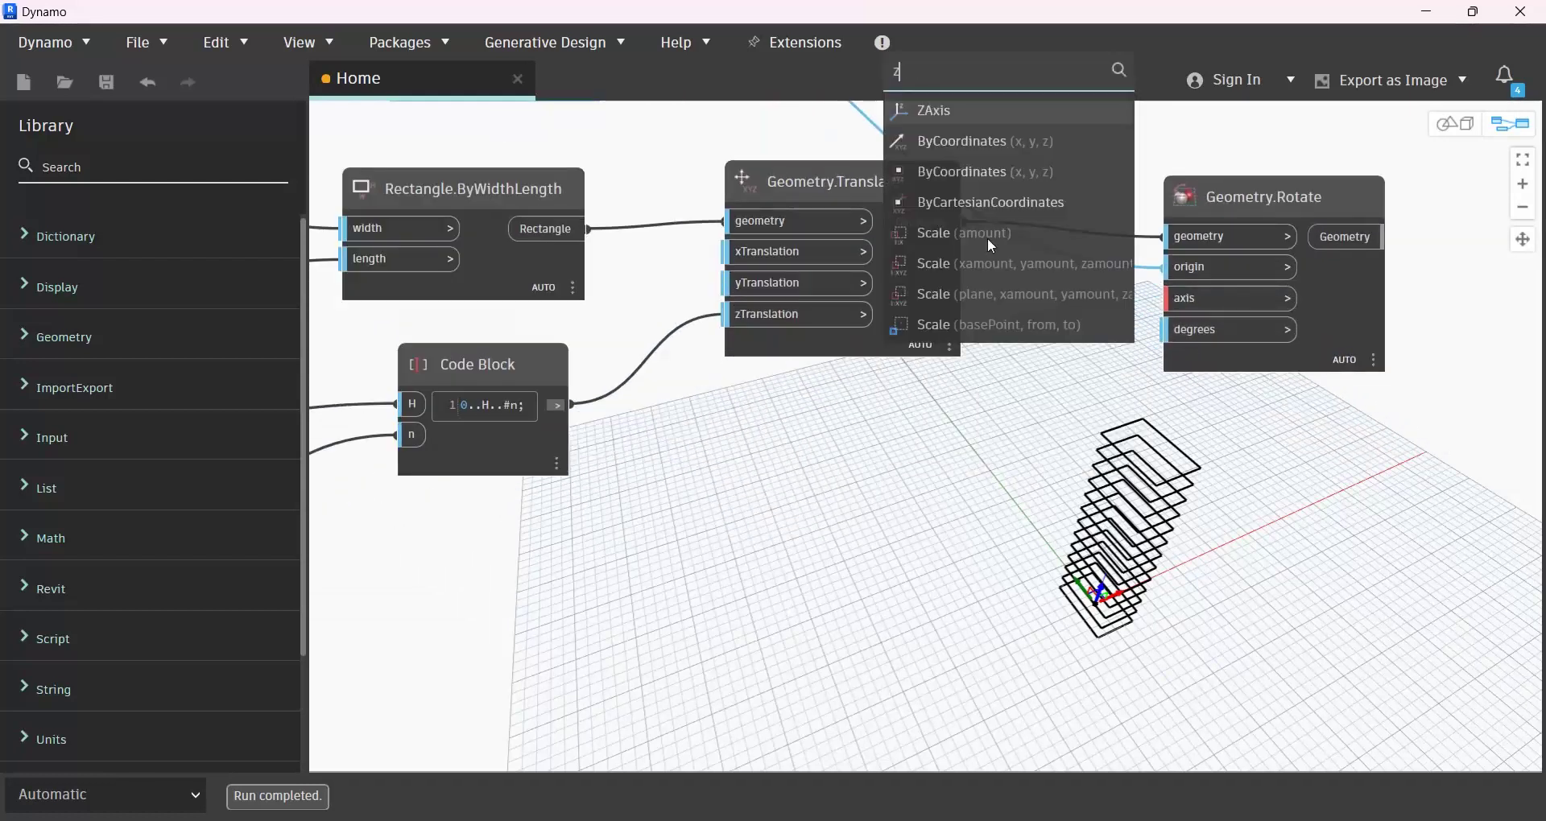
left_click(976, 114)
left_click_drag(1070, 137, 1169, 300)
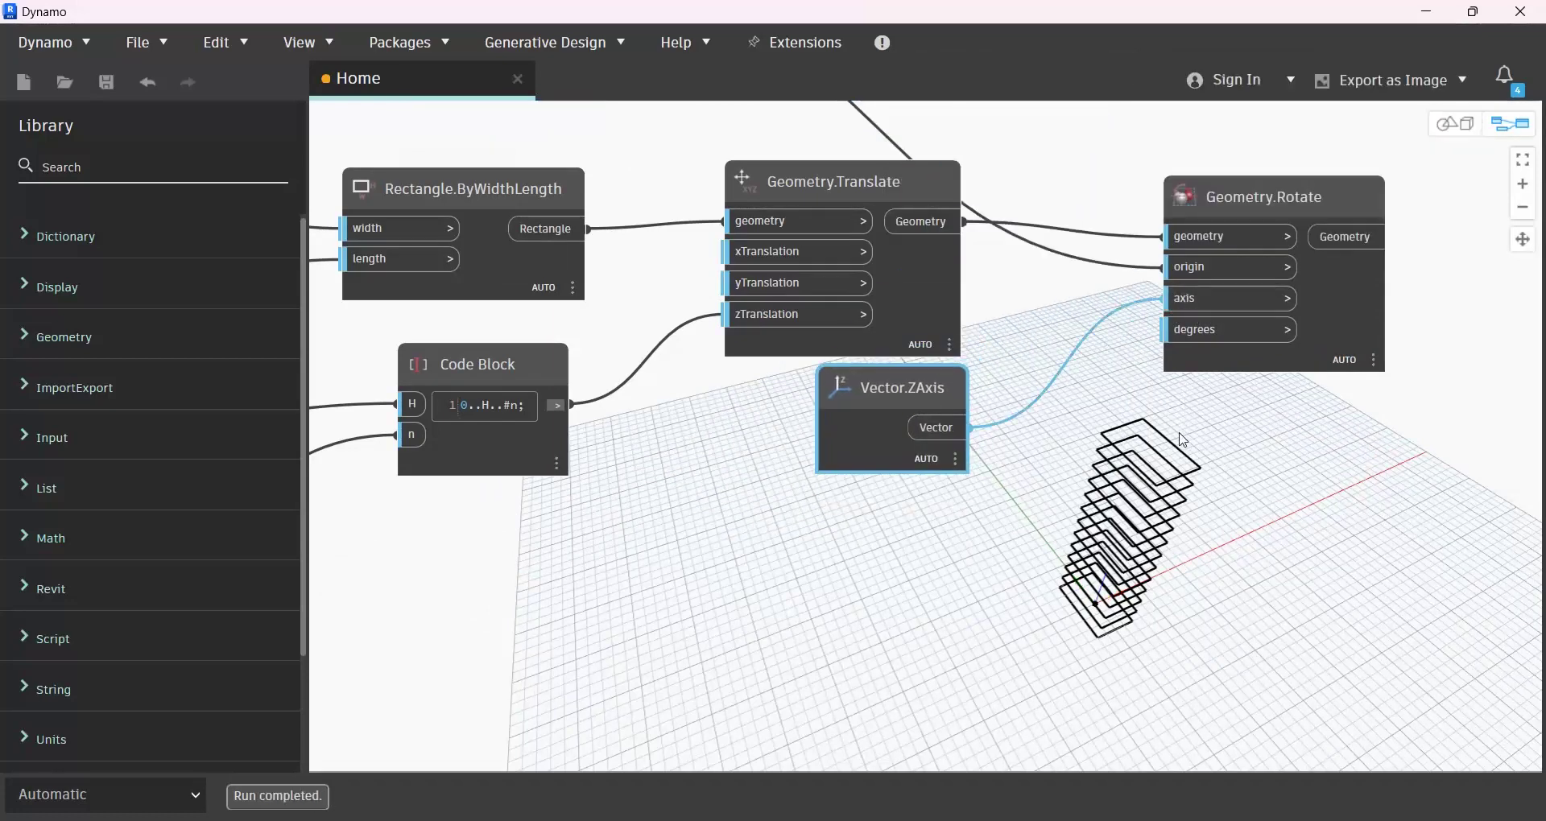
Step: Duplicate the n slider, place the copy below it and connect it to the degrees input of Geometry.Rotate
scroll(1203, 332, "down", 3)
middle_click_drag(1193, 392, 1138, 343)
scroll(1190, 380, "up", 1)
middle_click_drag(730, 370, 999, 314)
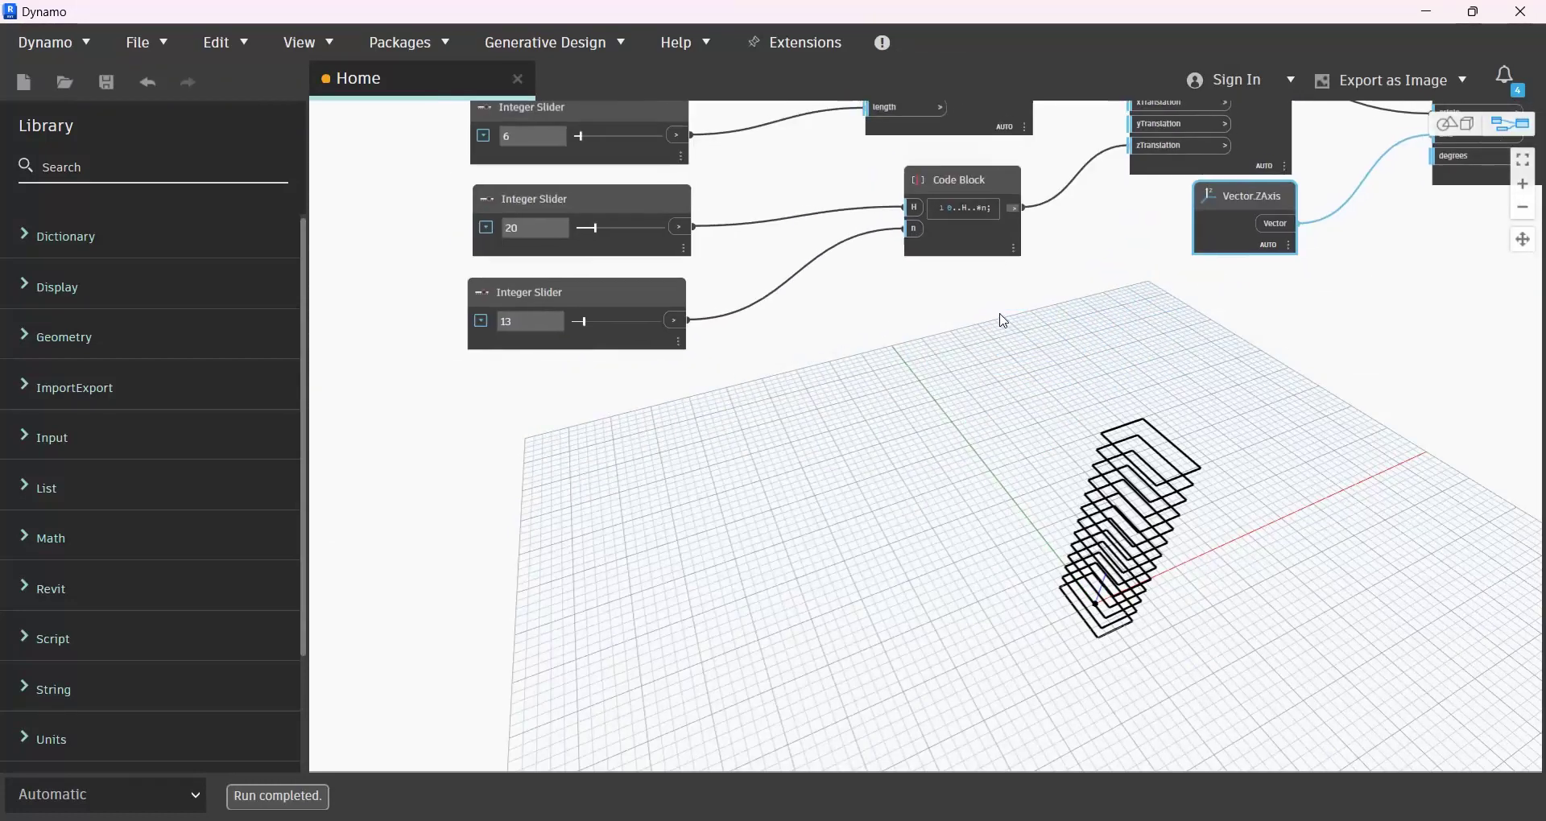
left_click(642, 292)
key("ctrl+c")
key("ctrl+v")
left_click_drag(771, 291, 537, 405)
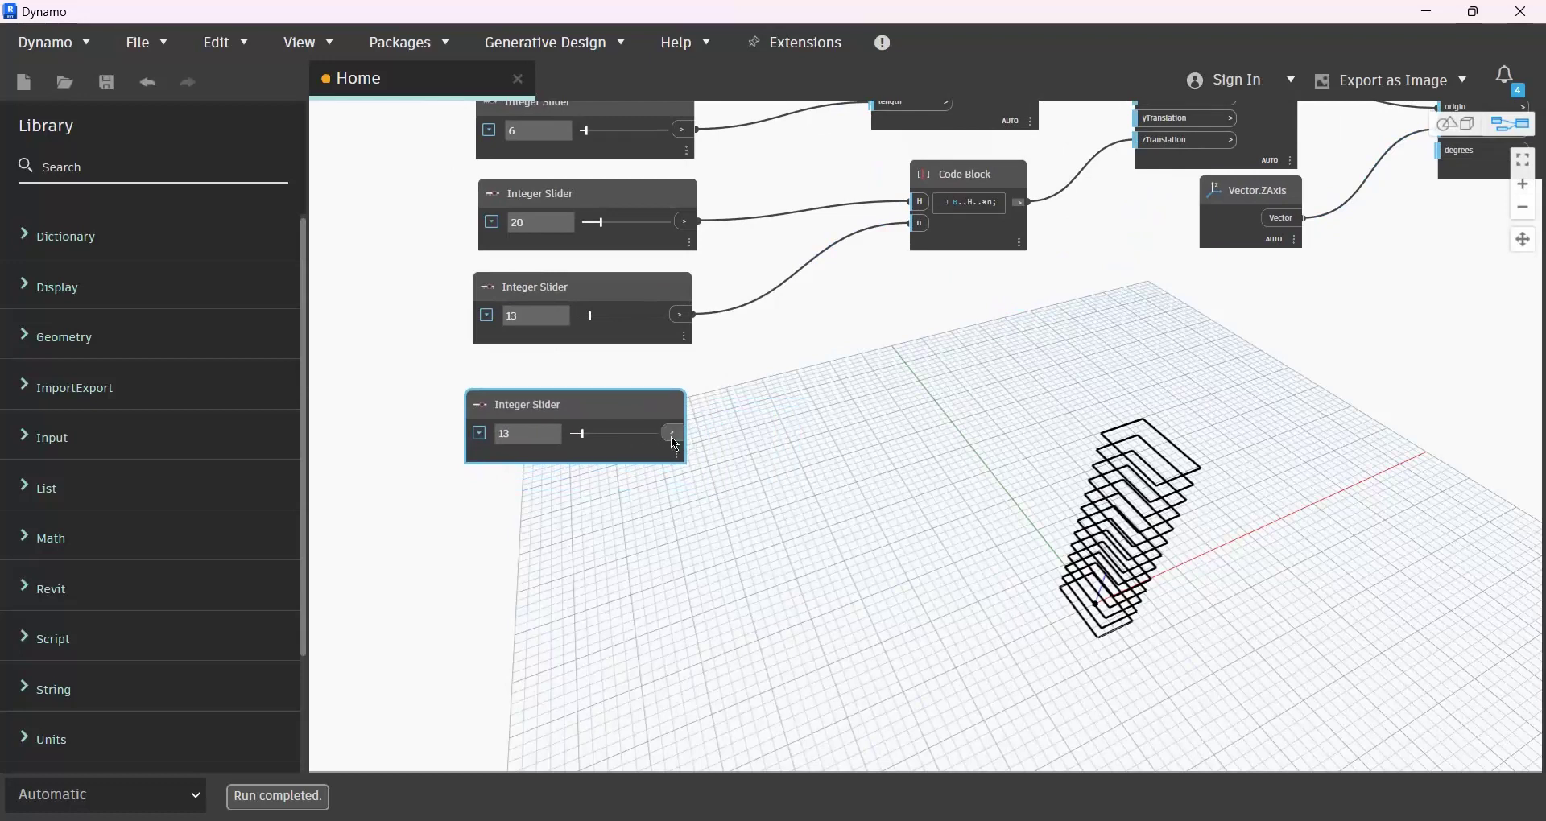
left_click_drag(675, 436, 1252, 235)
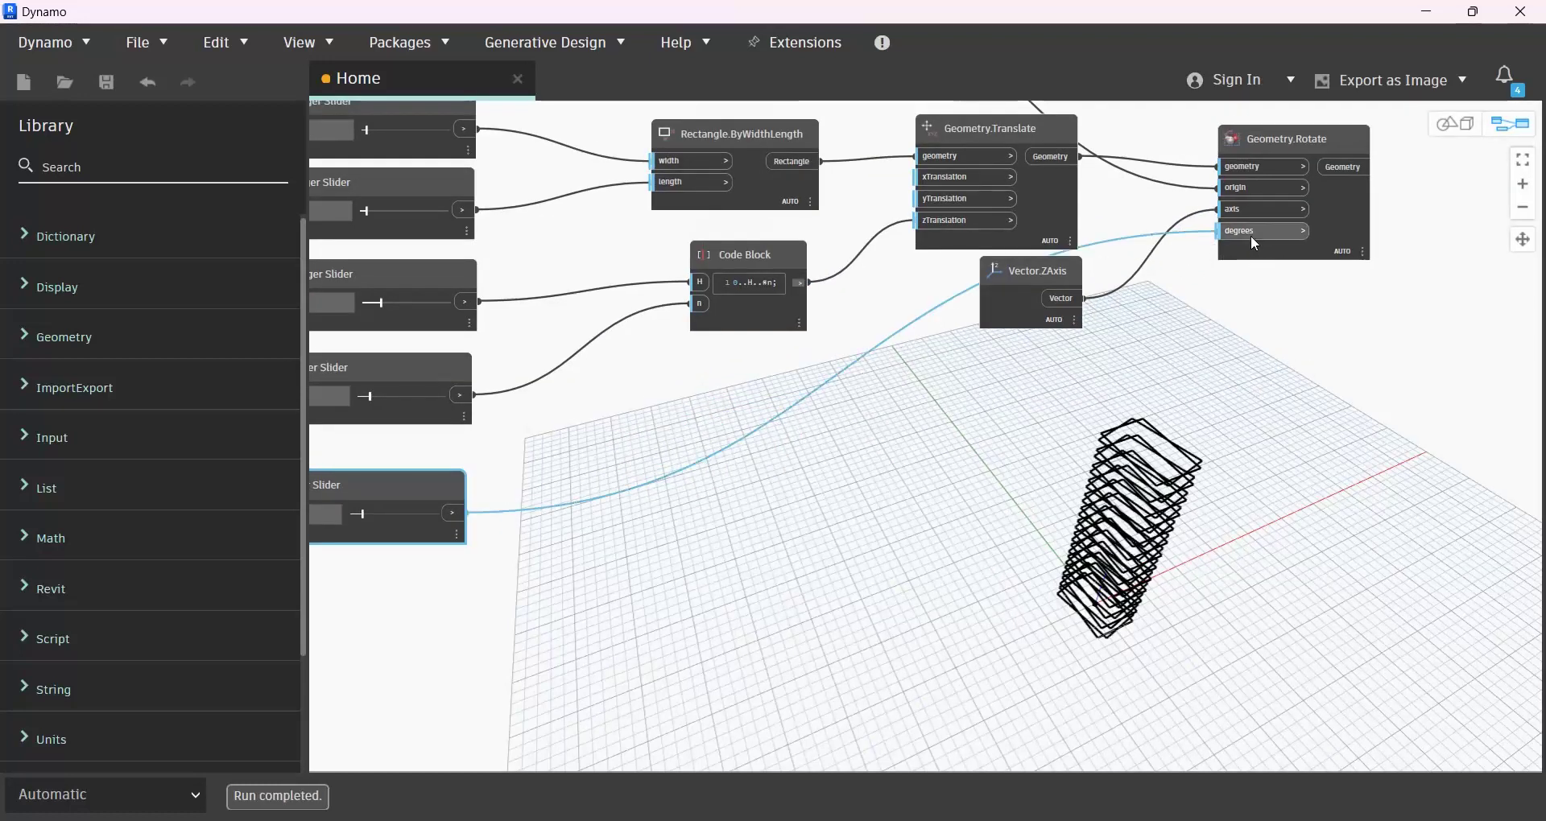
Step: Turn off the preview of the Geometry.Translate node and inspect the rotated rectangles in the geometry view
scroll(1200, 306, "down", 3)
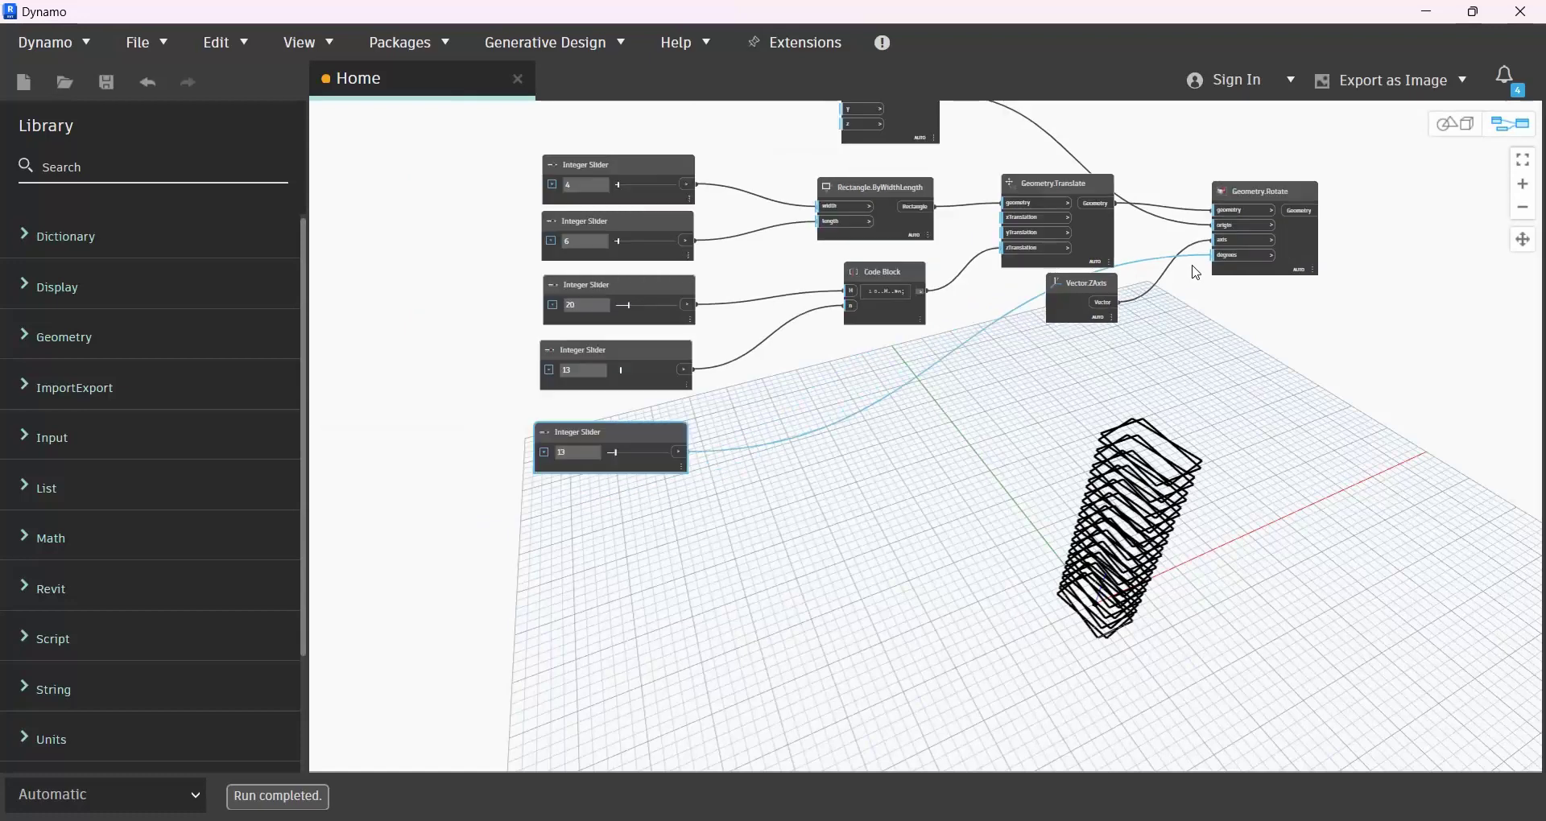
right_click(1060, 185)
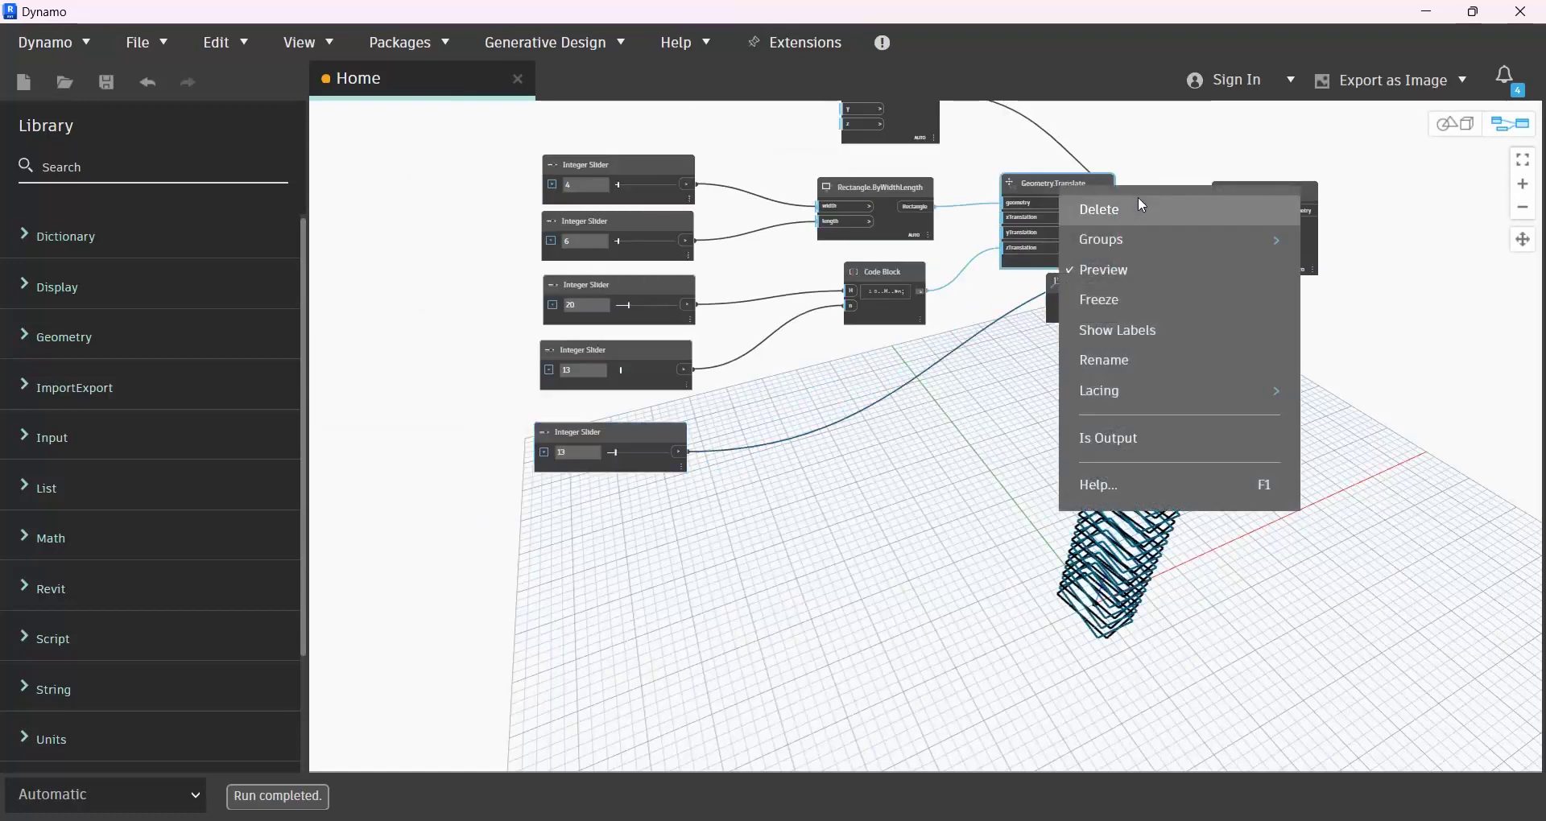
left_click(1113, 269)
middle_click_drag(1271, 451, 1216, 416)
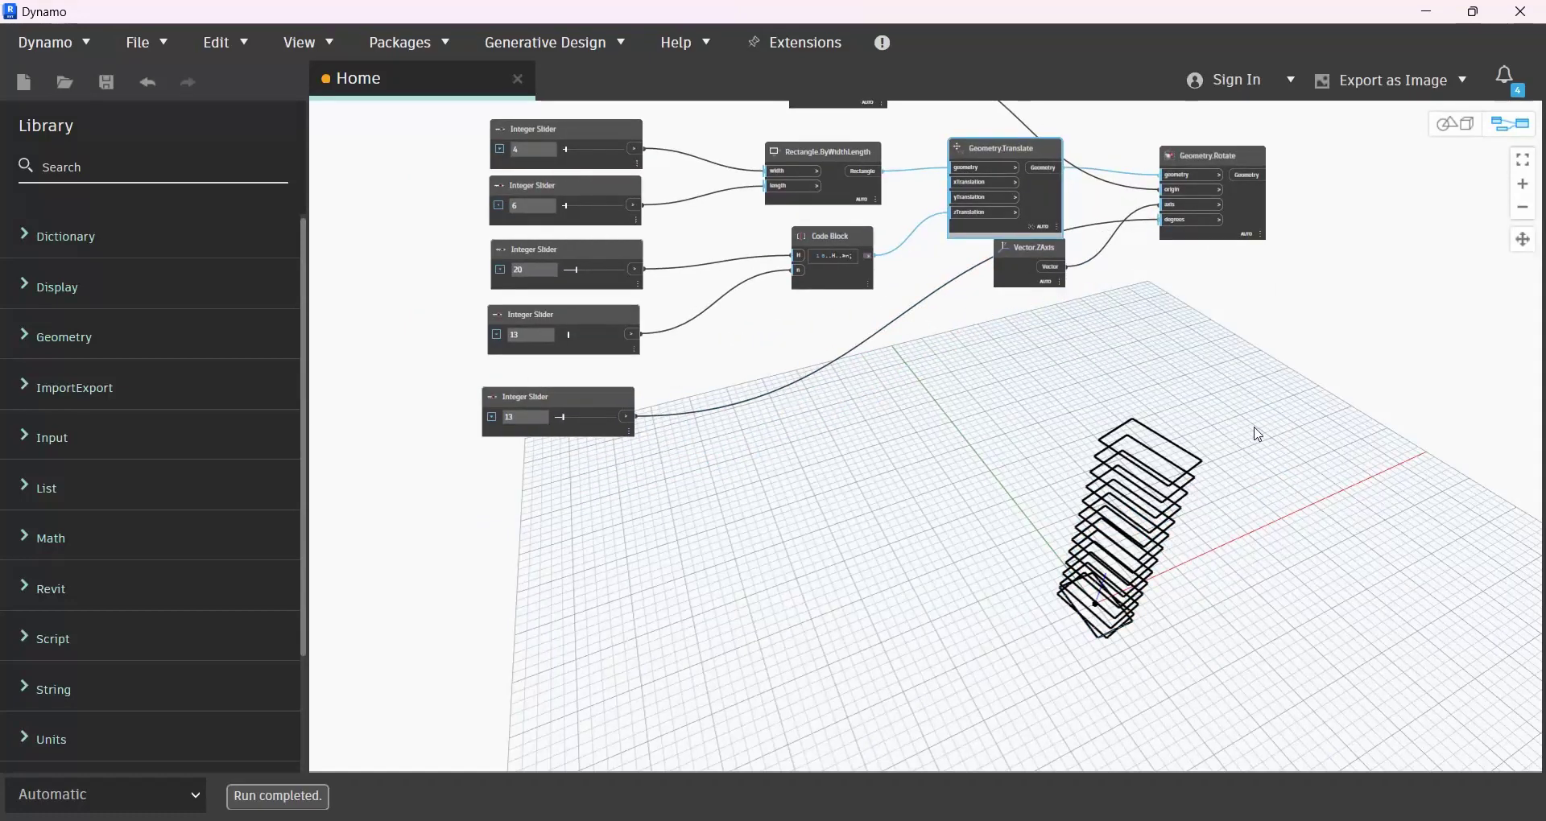
key("ctrl+b")
scroll(1248, 427, "up", 1)
right_click_drag(1248, 427, 1181, 488, "ctrl")
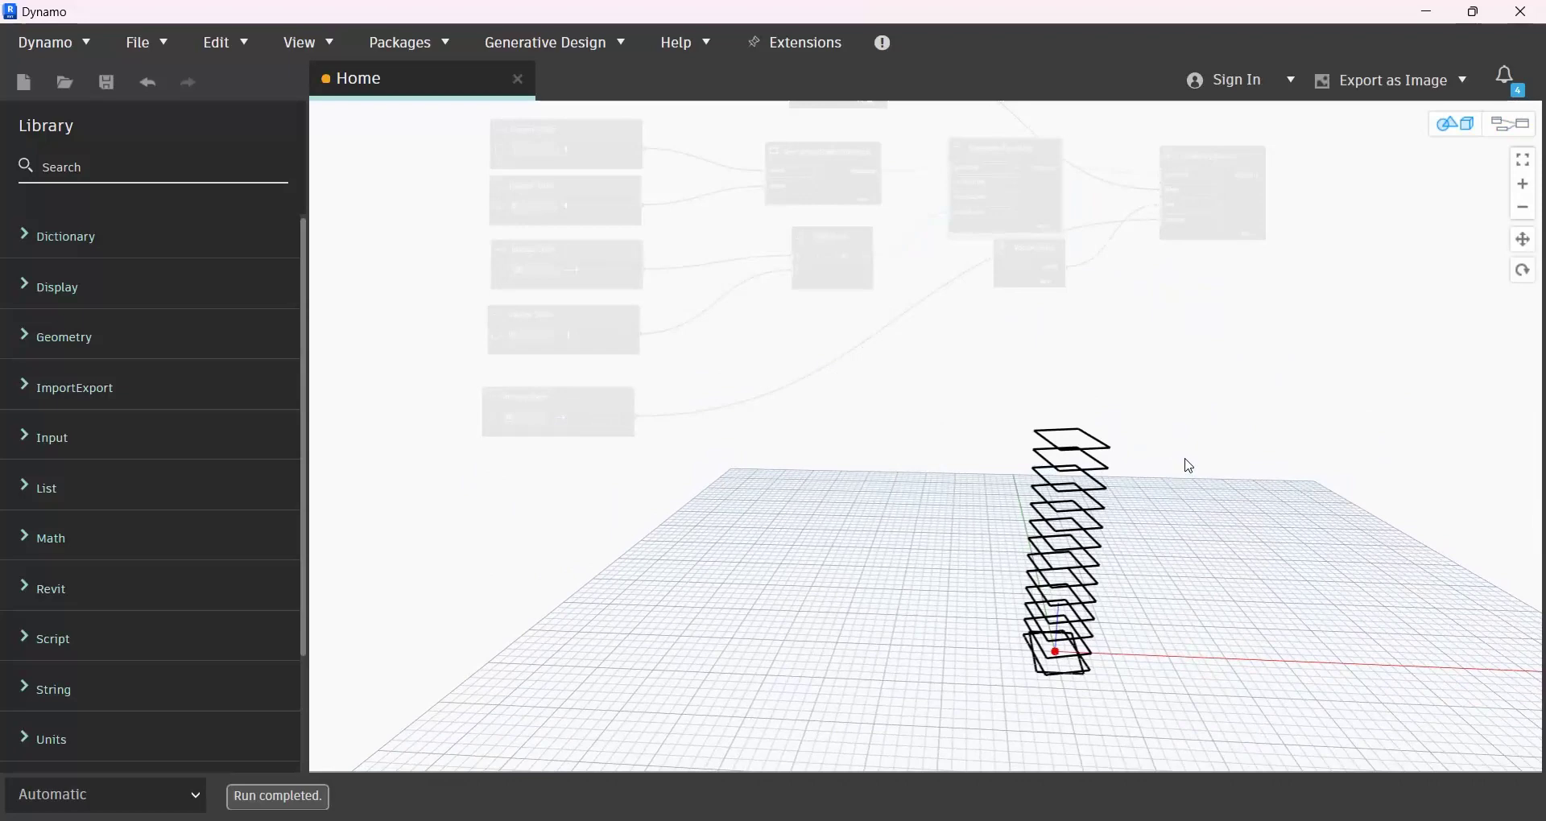
key("ctrl+b")
Step: Delete the Integer Slider connected to the degrees input of Geometry.Rotate
scroll(1185, 447, "down", 3)
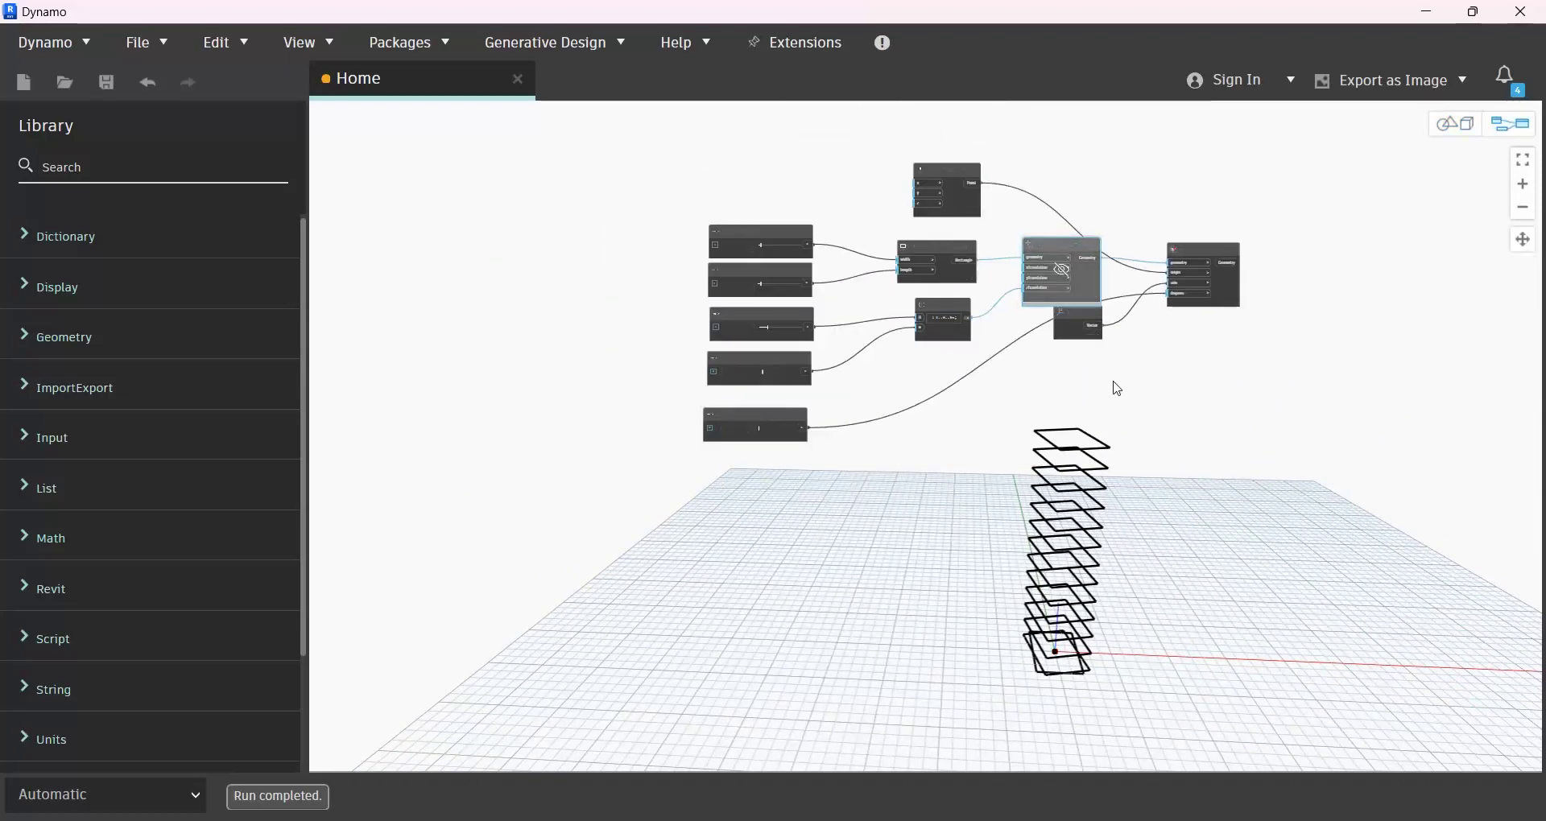
middle_click_drag(1113, 382, 1113, 415)
scroll(989, 508, "up", 5)
left_click(676, 409)
key("Delete")
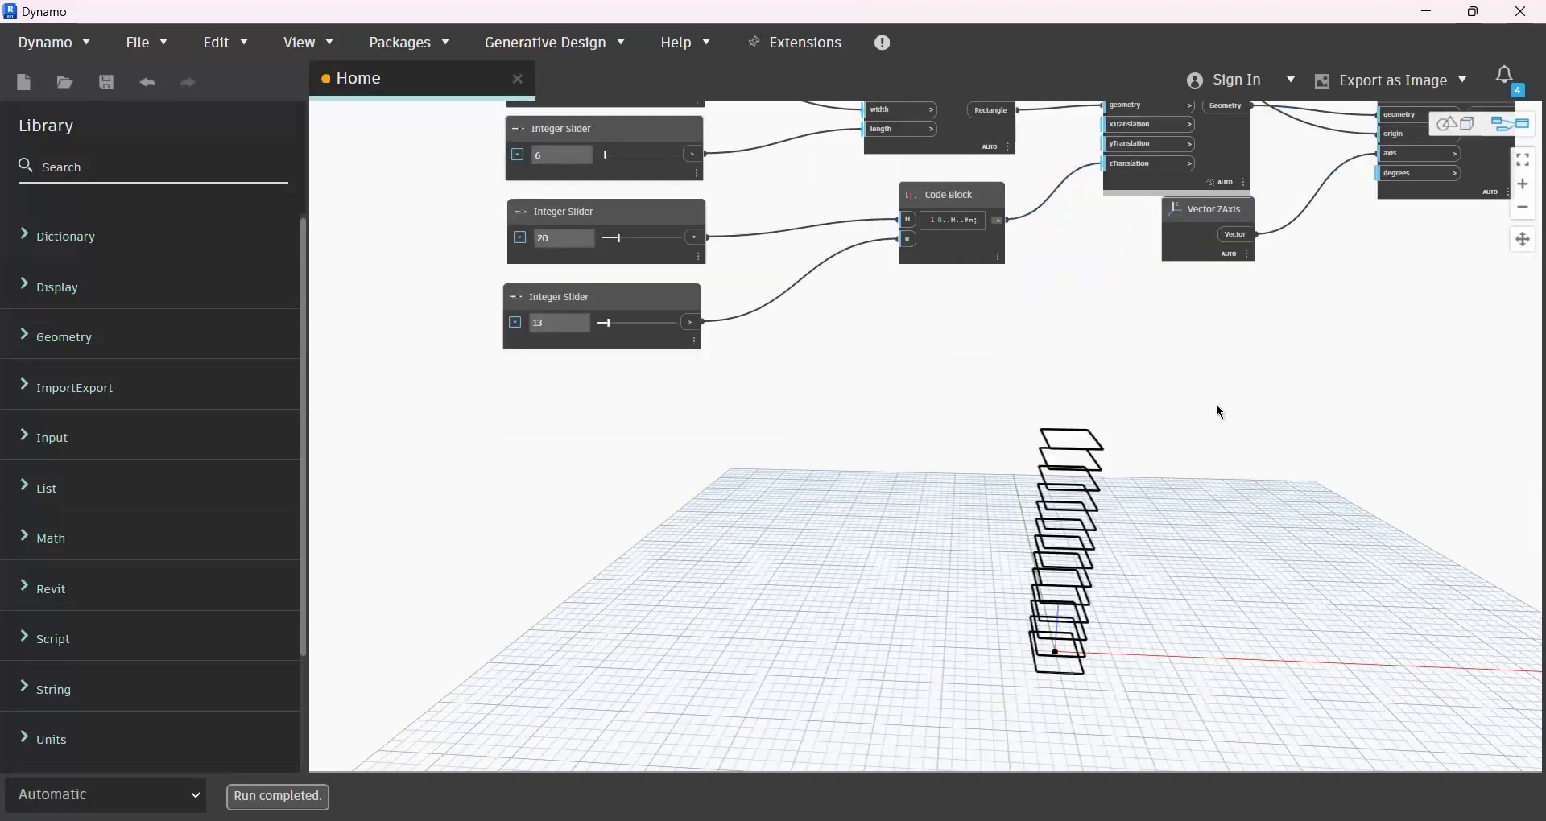
Step: Add a Code Block below Vector.ZAxis containing the range expression 0..R..#n
middle_click_drag(1225, 382, 974, 327)
scroll(1171, 320, "up", 3)
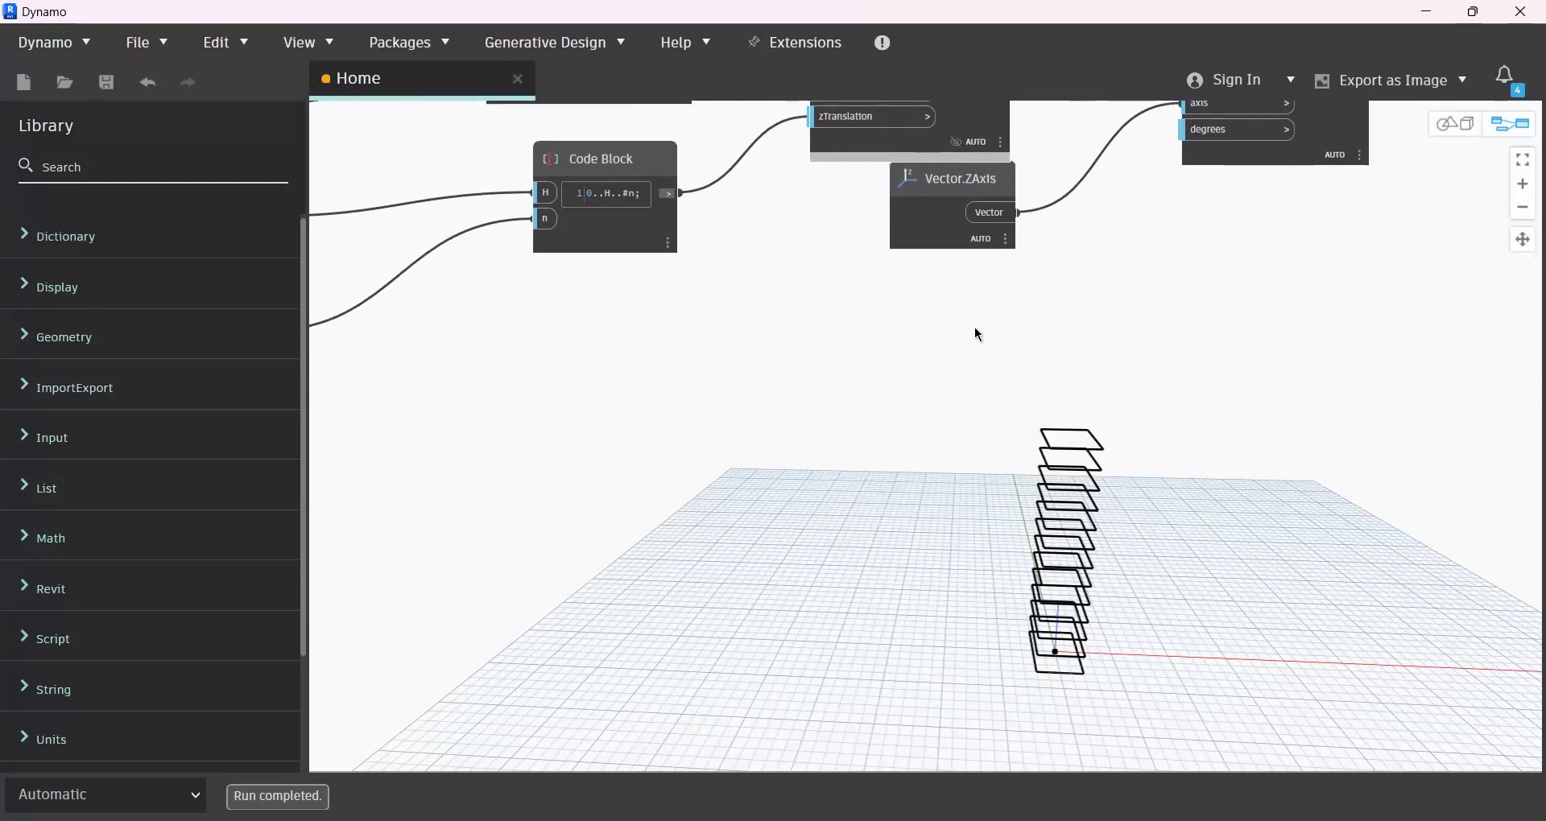
double_click(900, 321)
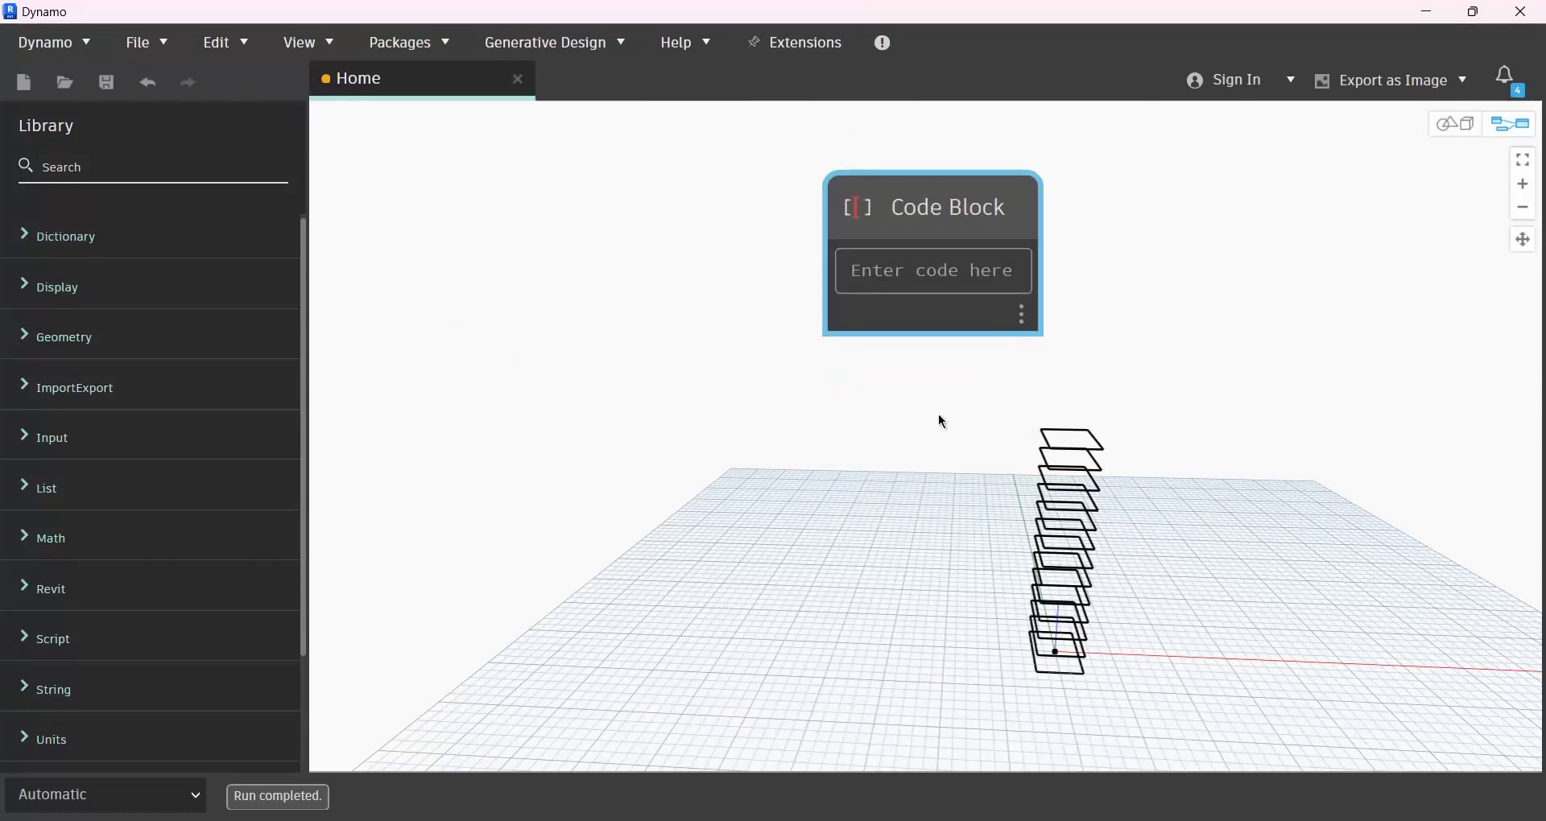
type("0")
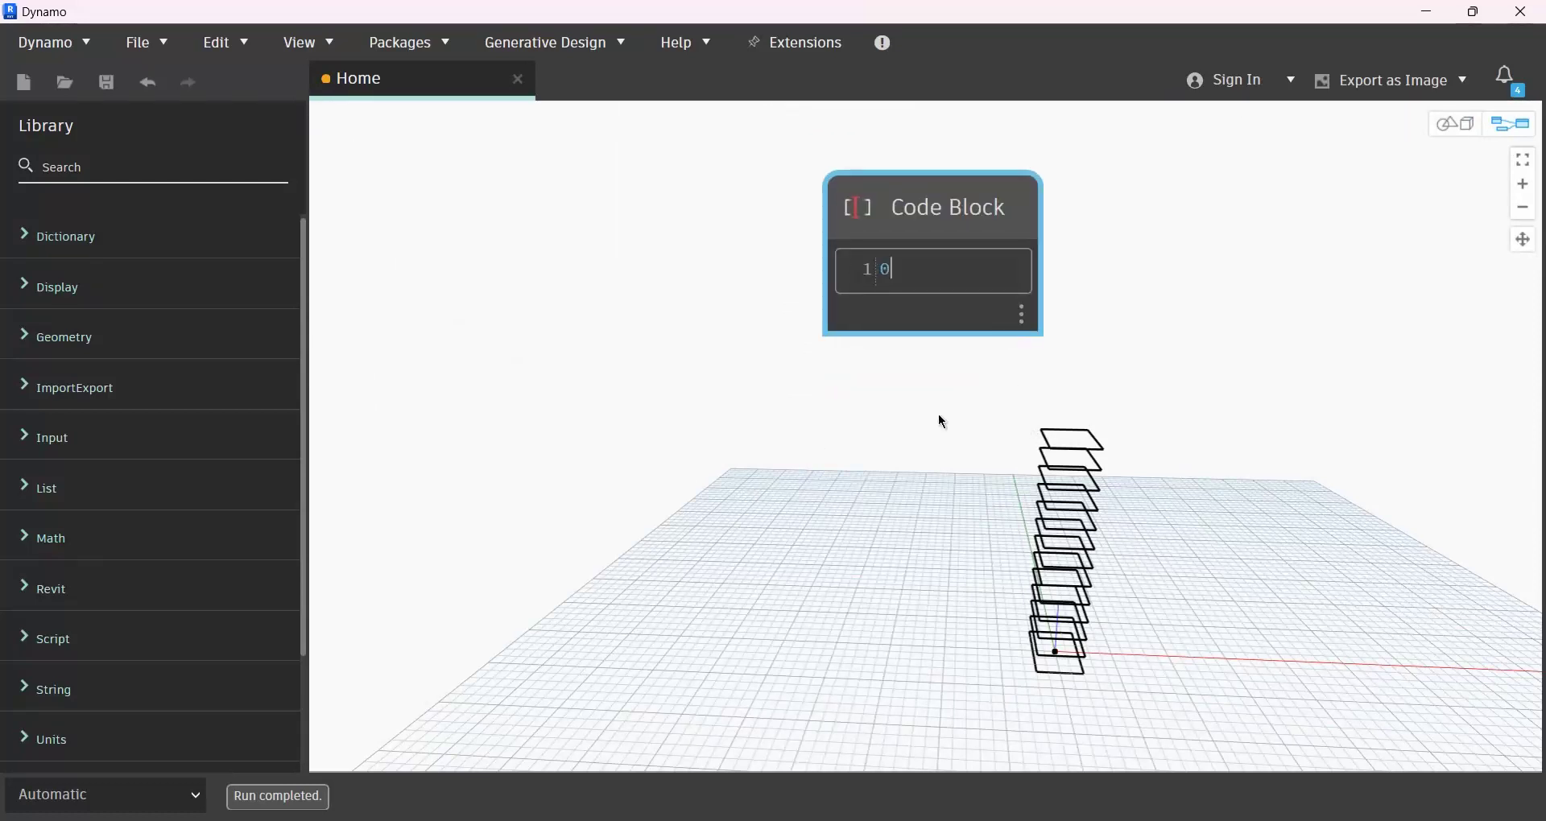
type("..R")
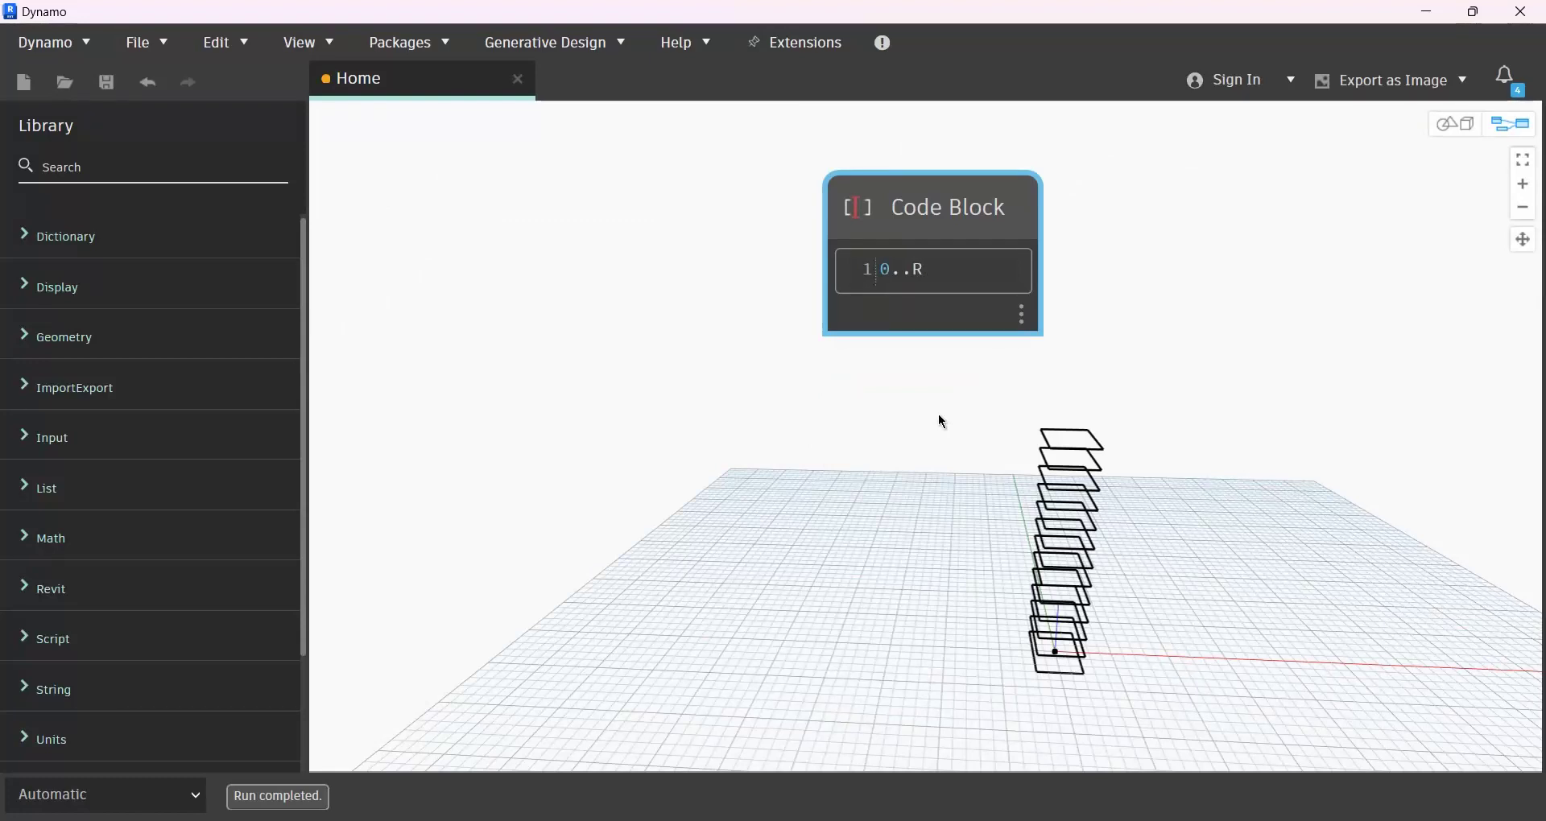
type("..#n")
left_click(843, 558)
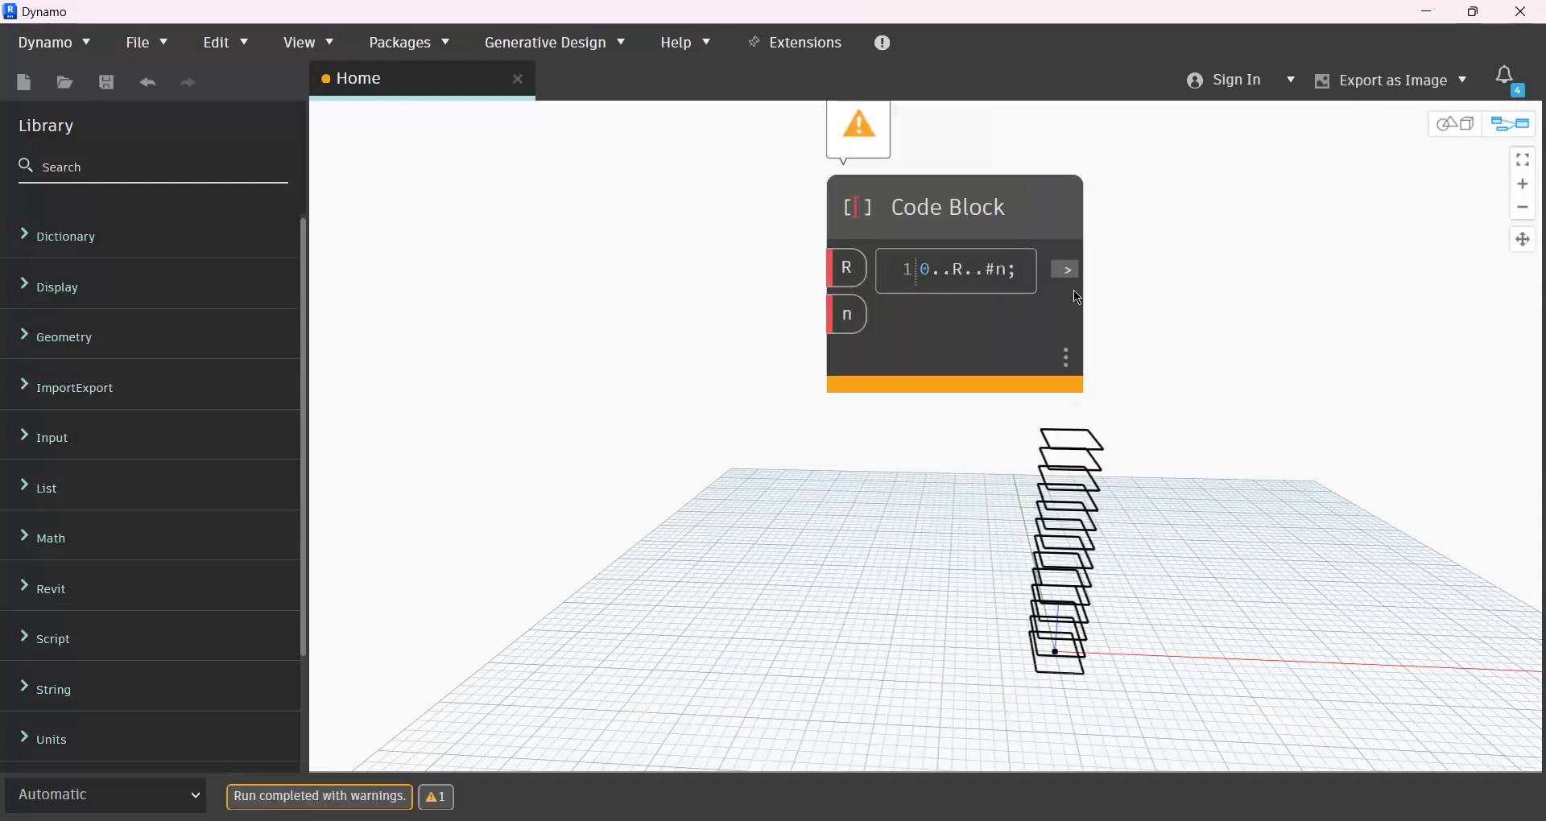
Step: Connect the new Code Block's output to the degrees input of Geometry.Rotate and the existing n slider to its n input
scroll(732, 632, "down", 4)
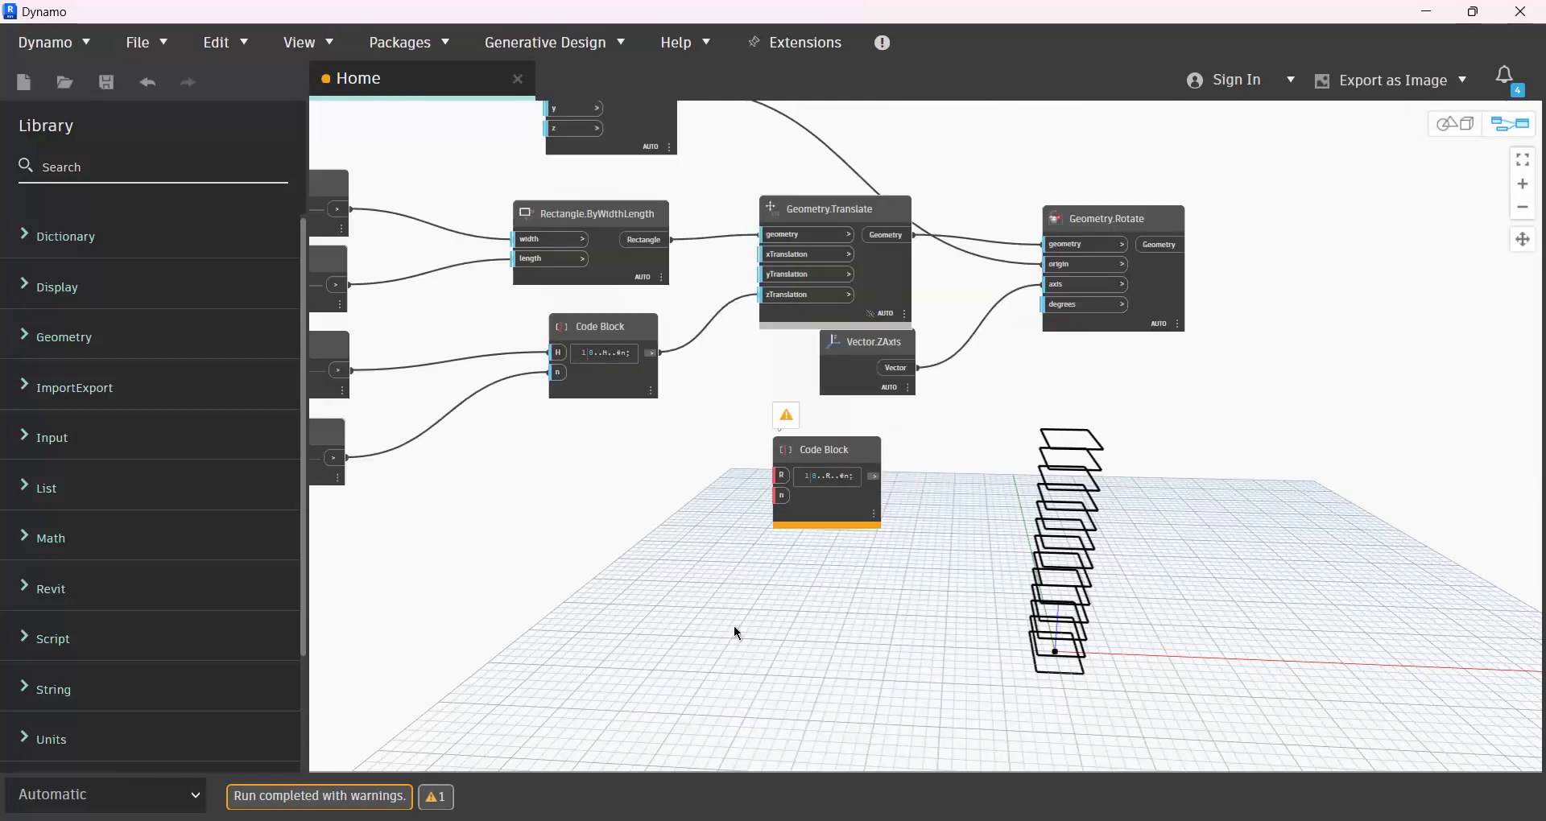
scroll(958, 383, "up", 2)
left_click_drag(848, 482, 1111, 278)
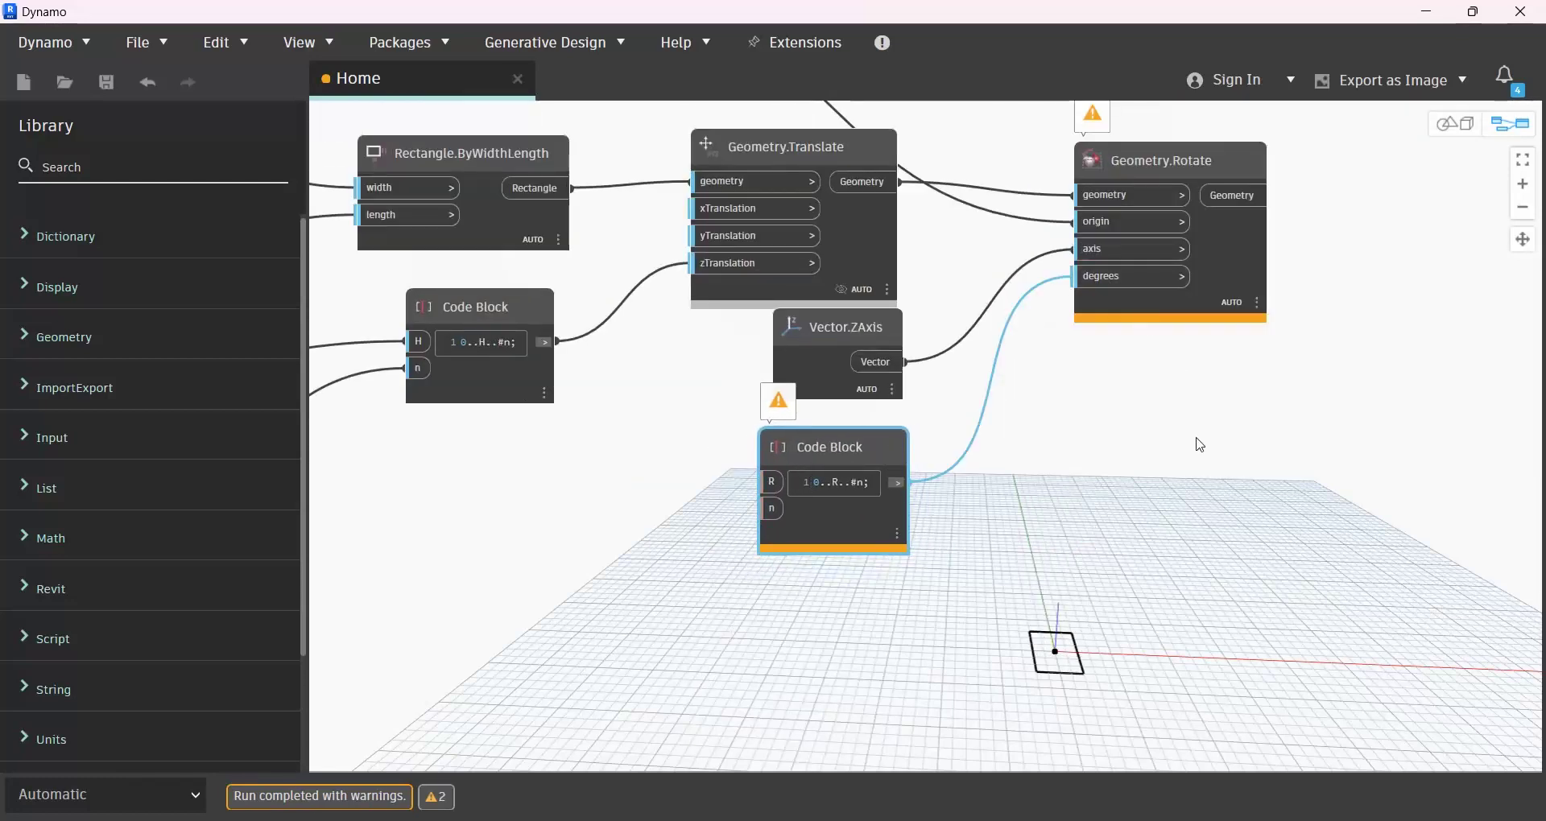
scroll(1144, 491, "down", 5)
scroll(1063, 408, "up", 4)
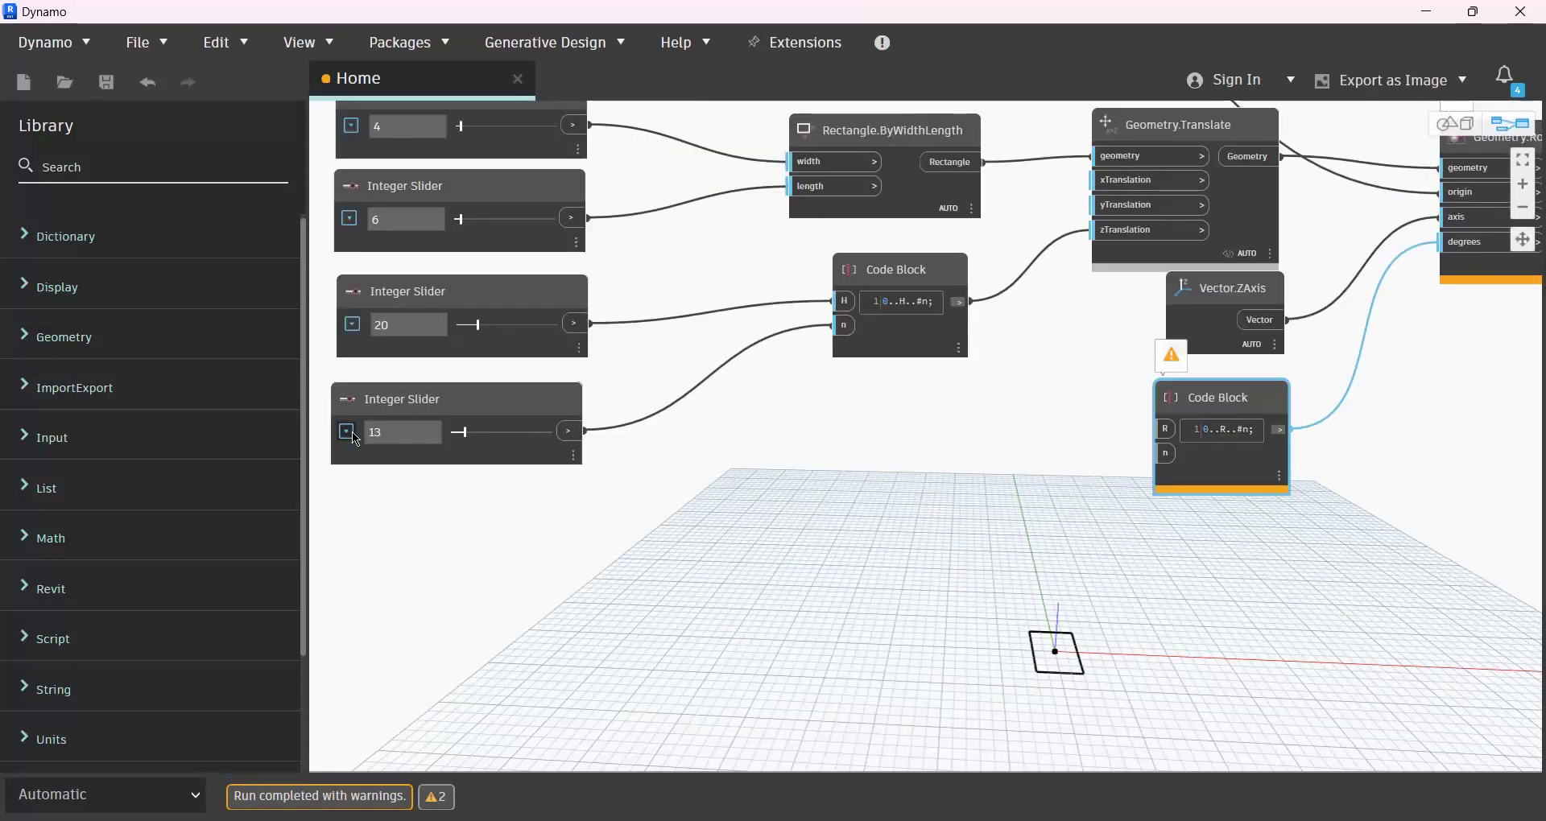
left_click_drag(585, 432, 1166, 454)
Step: Duplicate the n slider, place the copy below it and connect it to the R input of the rotation Code Block
middle_click_drag(866, 614, 845, 487)
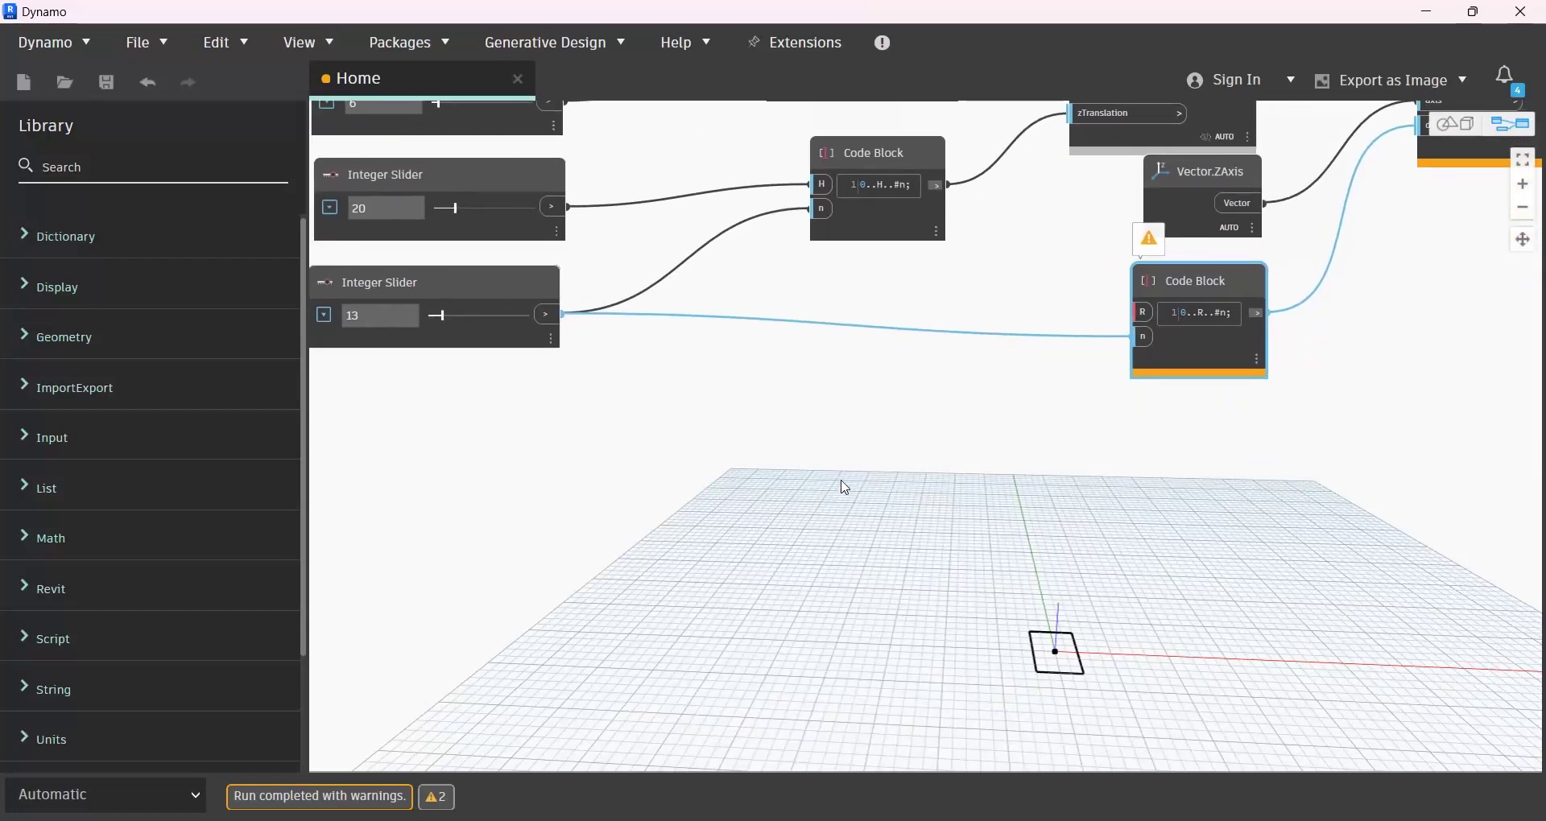
middle_click_drag(591, 414, 723, 453)
left_click(629, 338)
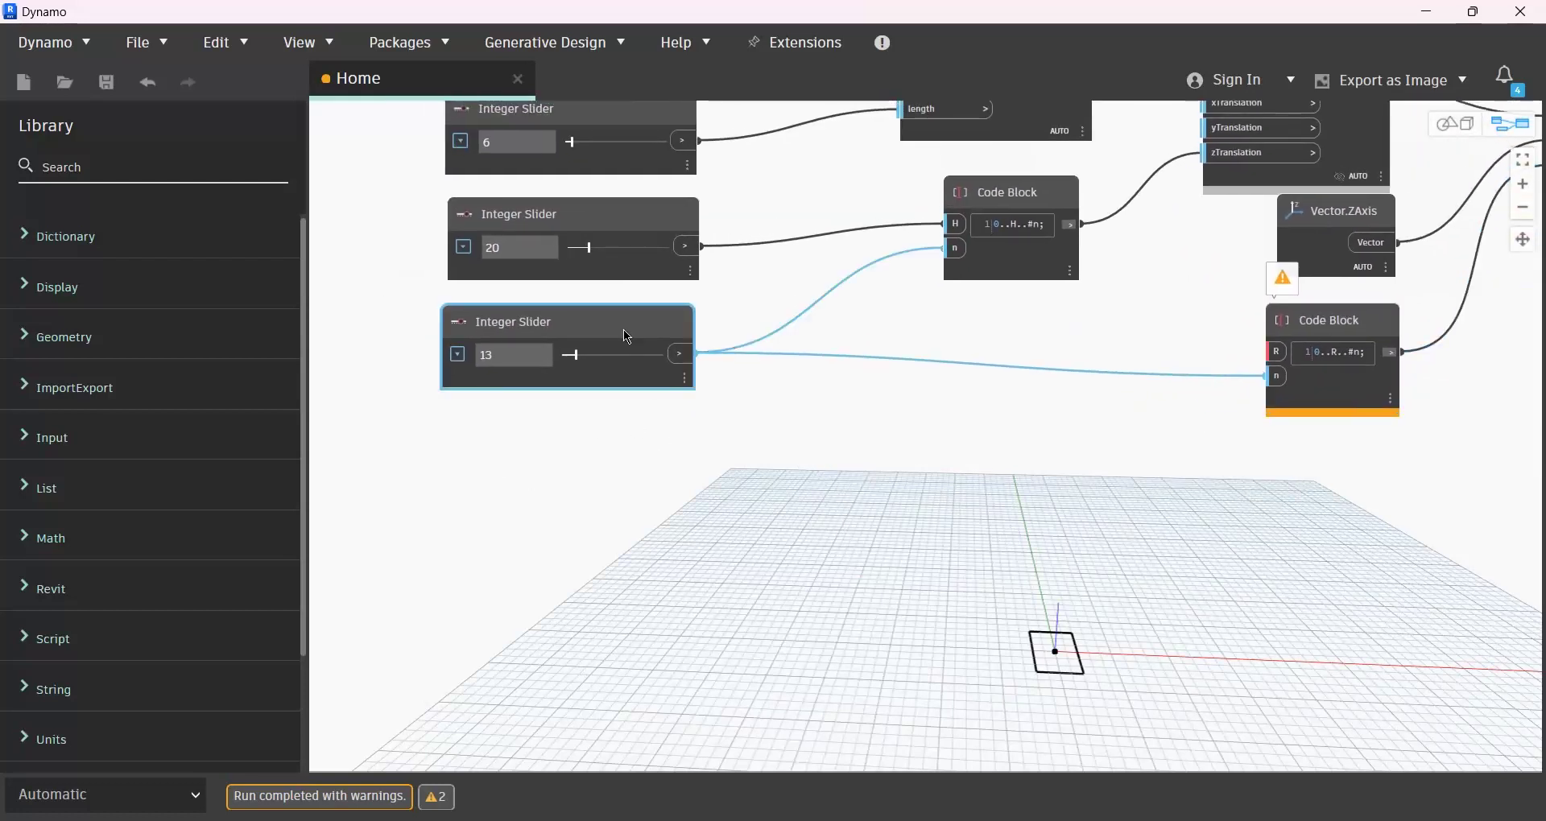
key("ctrl+c")
key("ctrl+v")
left_click_drag(738, 390, 466, 489)
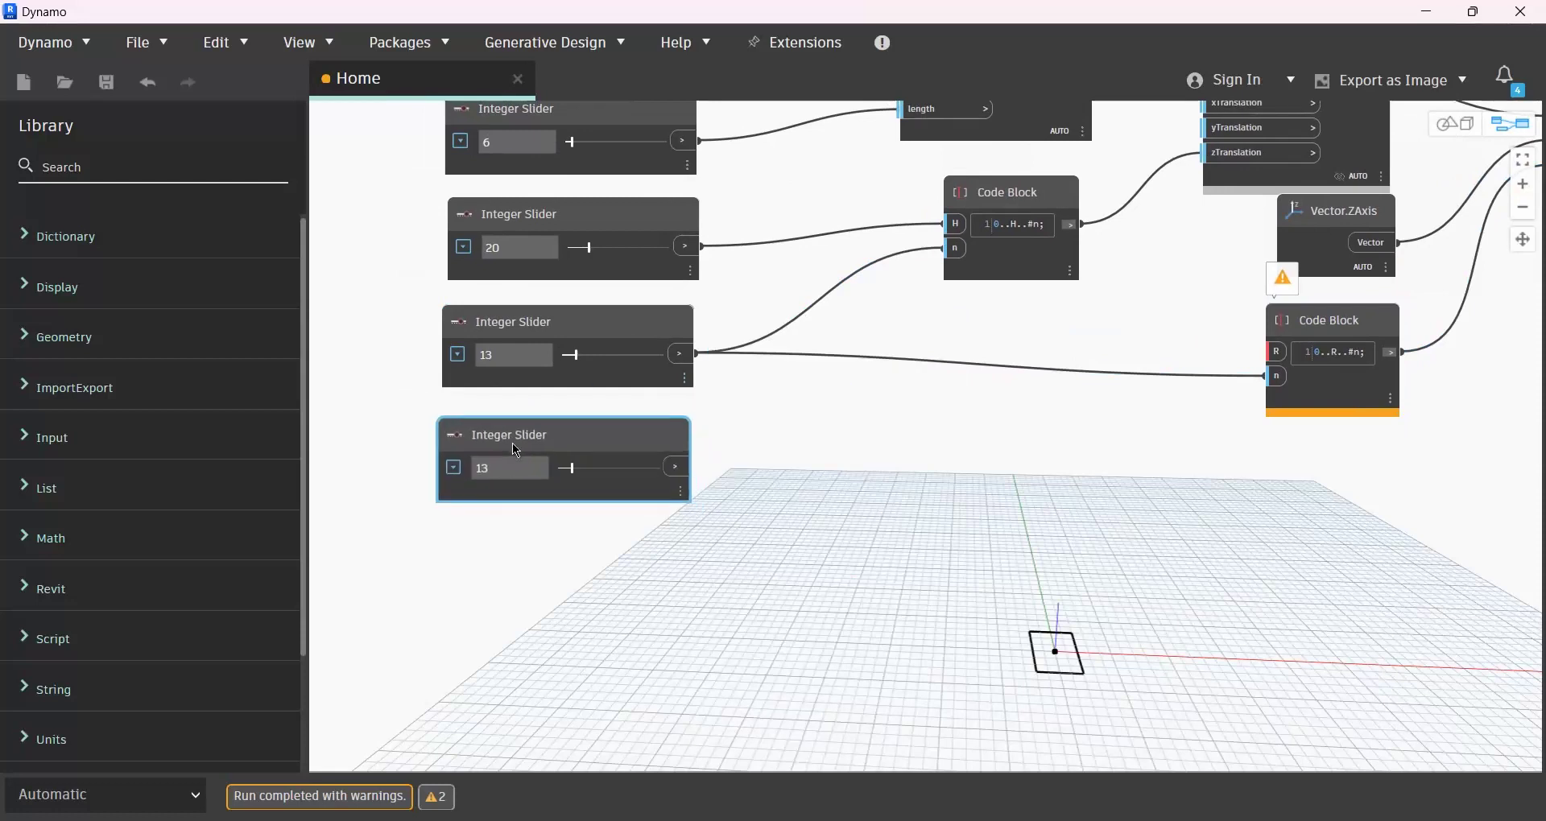
left_click_drag(679, 476, 1278, 352)
Step: Orbit the 3D geometry to an angled view and set the R slider to 75
middle_click_drag(1022, 534, 906, 503)
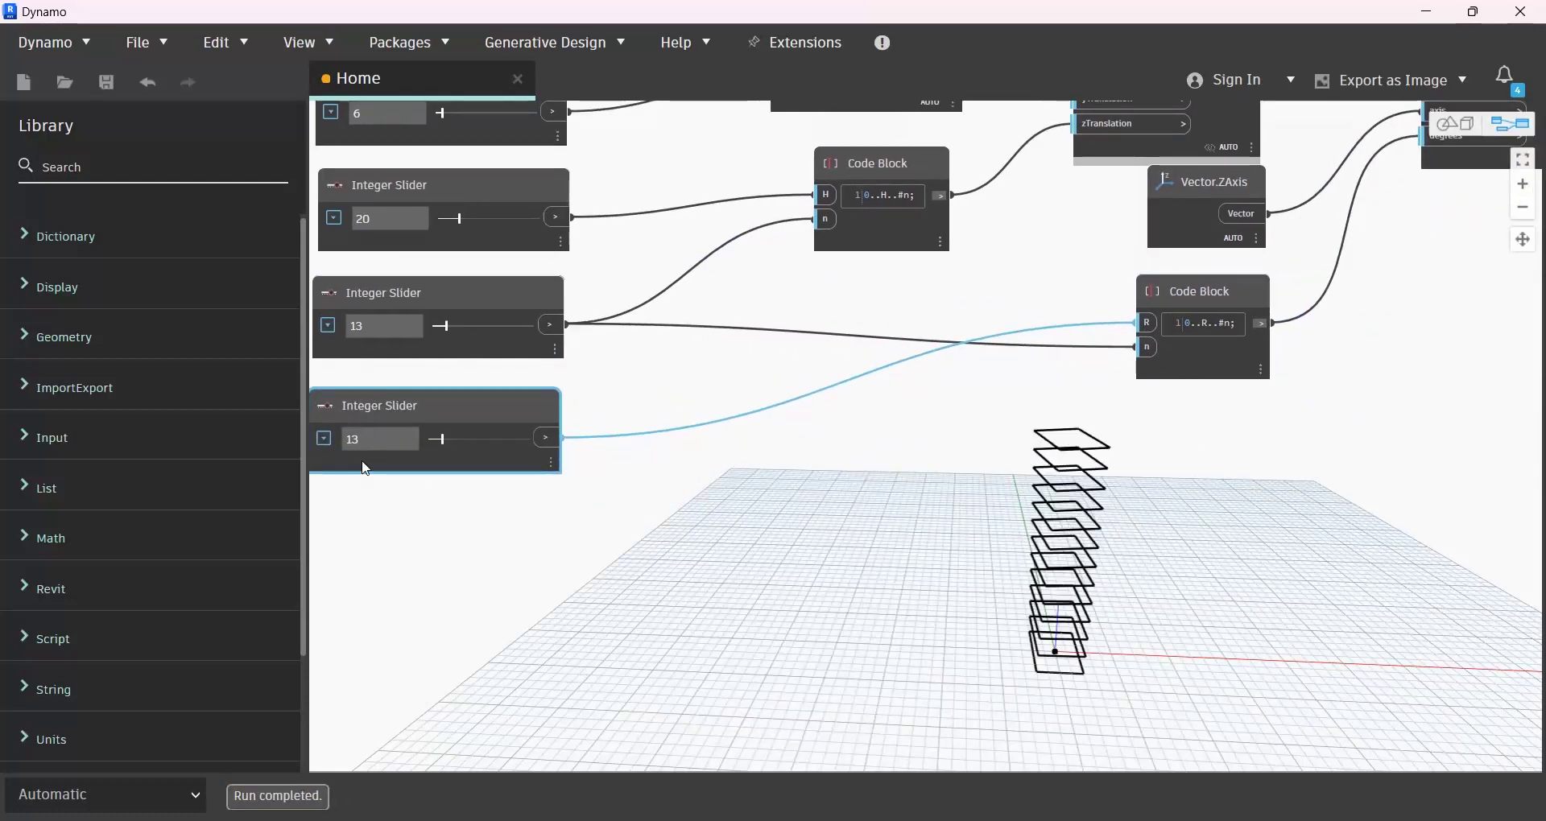
scroll(886, 511, "down", 5)
middle_click_drag(980, 533, 818, 483)
middle_click_drag(849, 586, 762, 590)
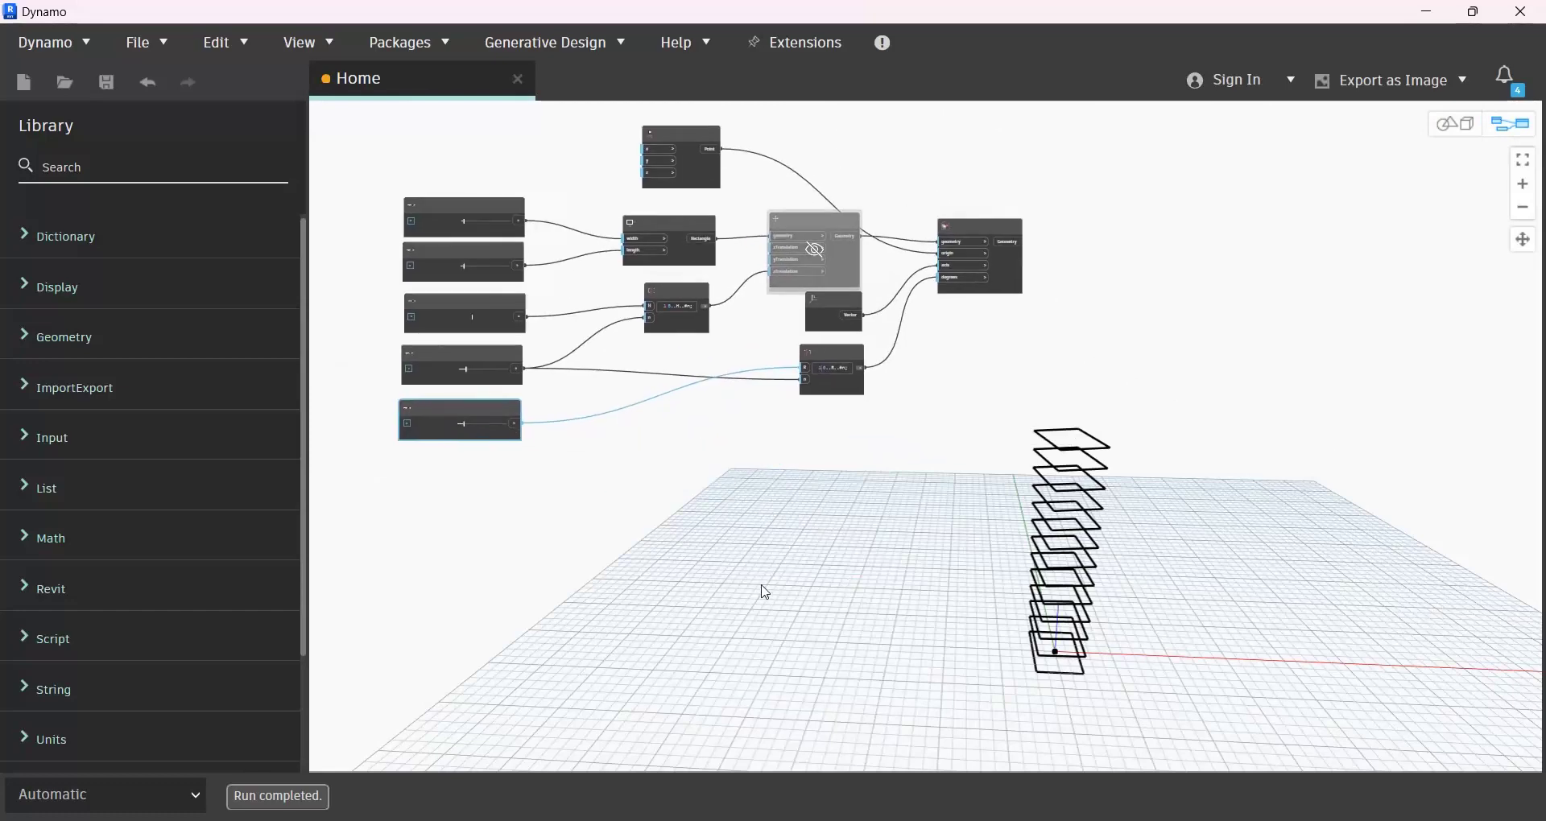
key("ctrl+b")
right_click_drag(1051, 583, 983, 628)
key("ctrl+b")
scroll(414, 488, "up", 3)
scroll(418, 491, "up", 4)
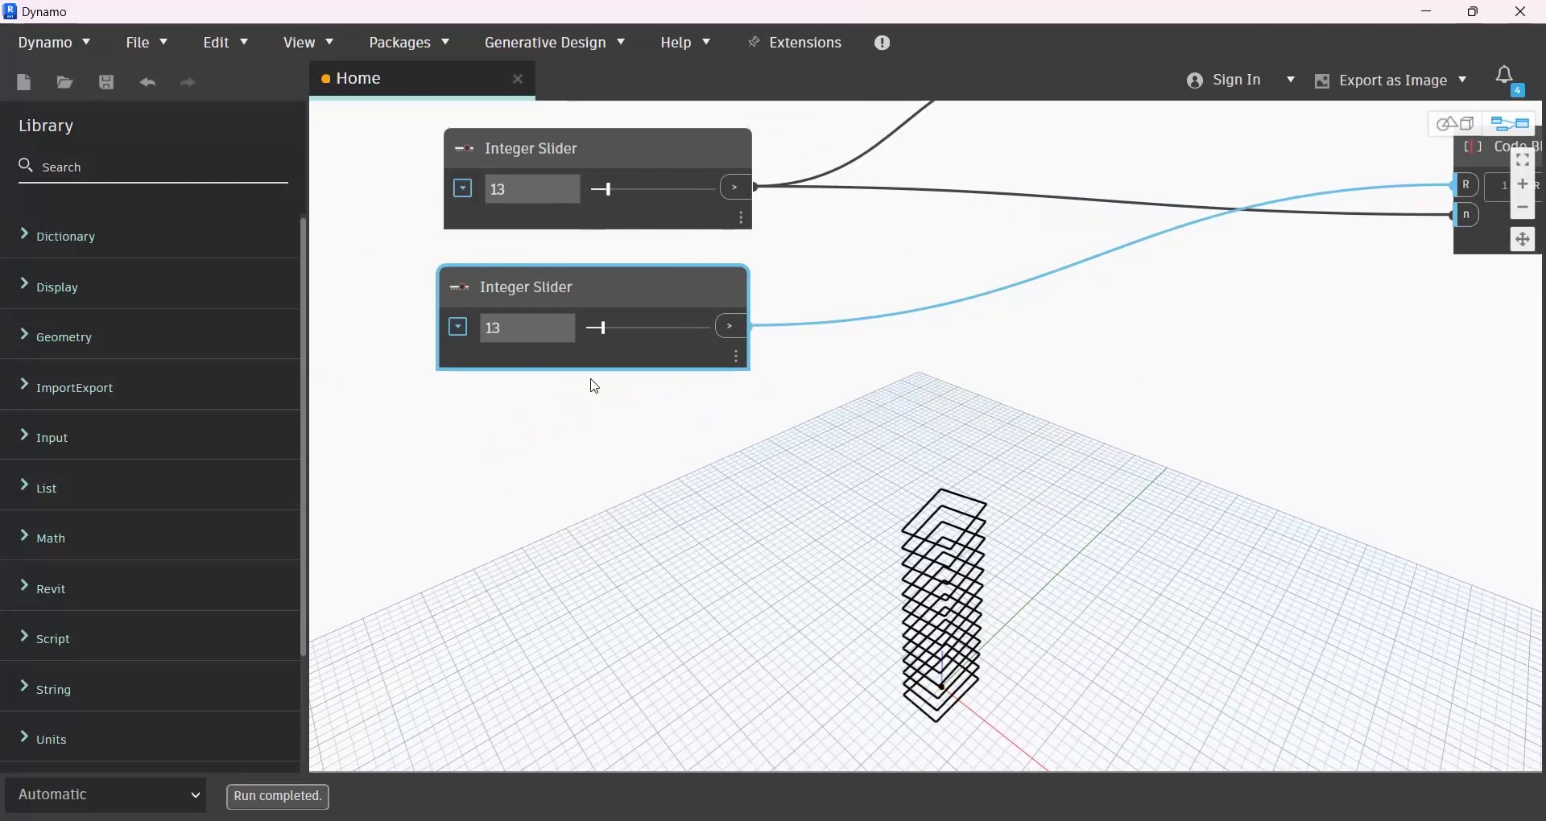
left_click_drag(602, 334, 678, 329)
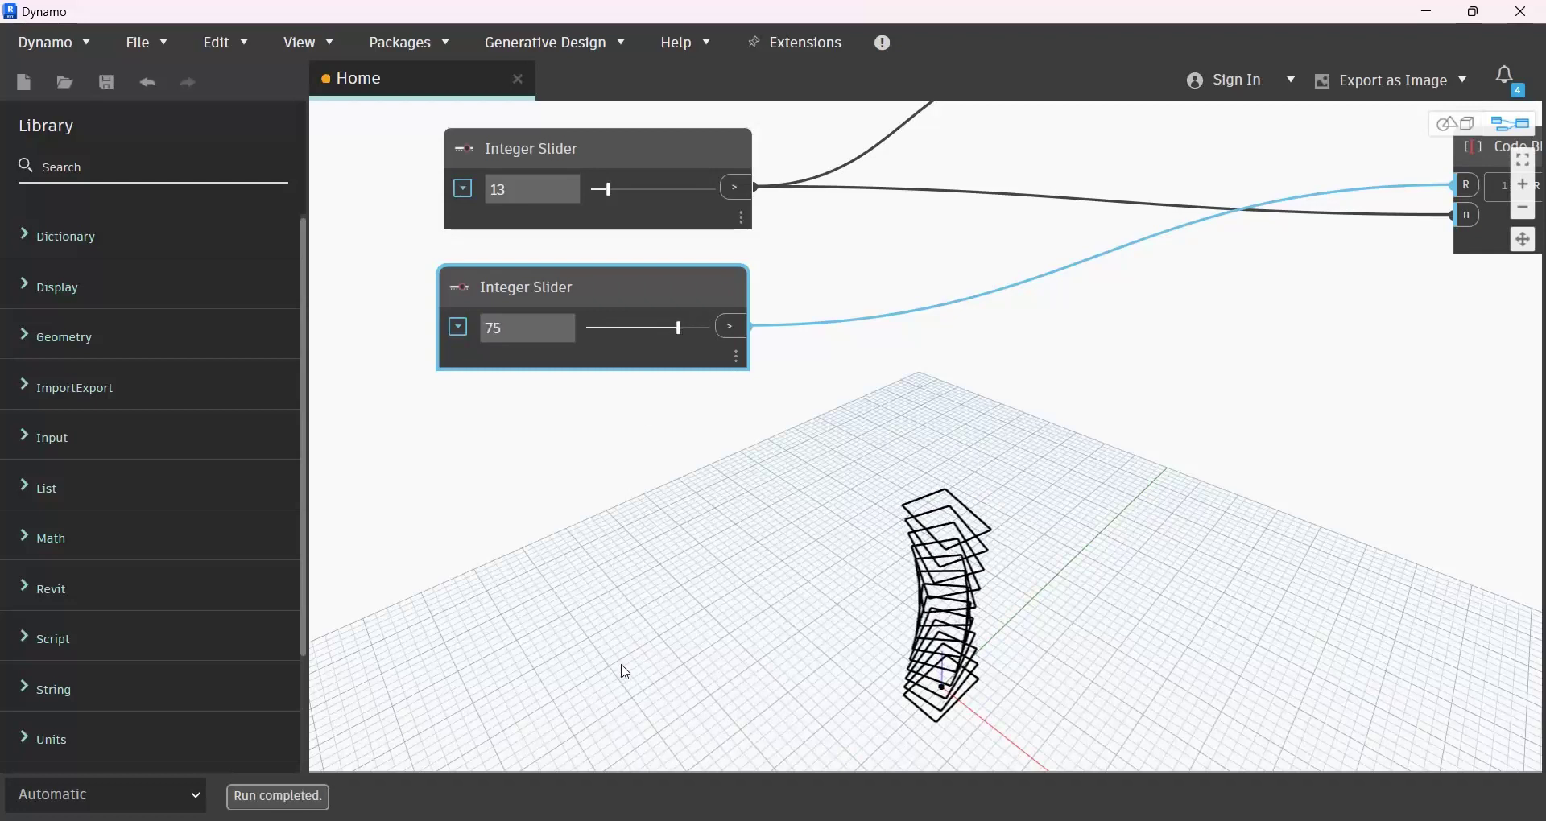
scroll(697, 562, "down", 8)
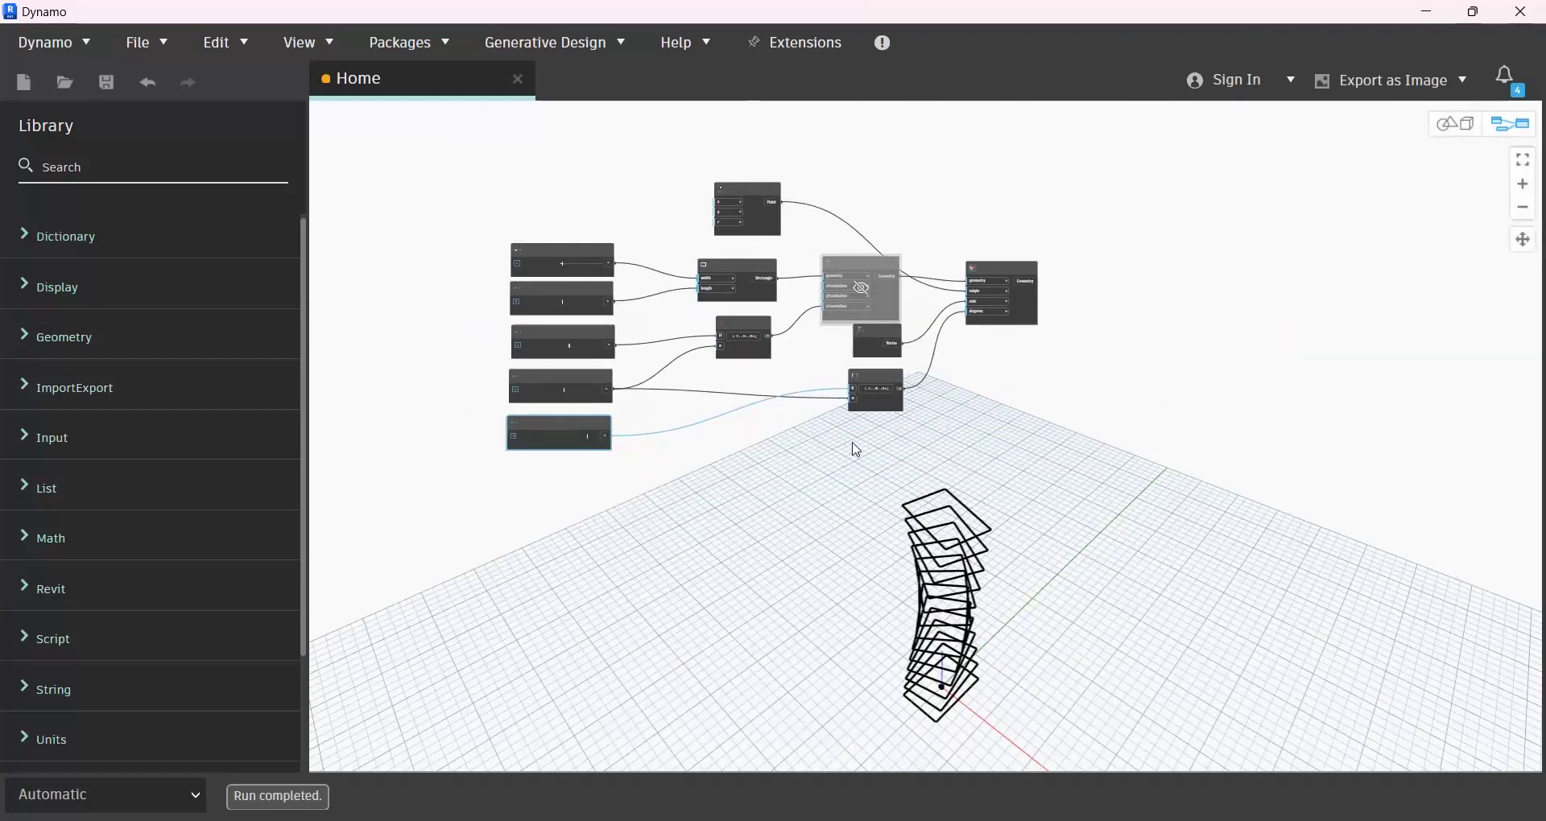